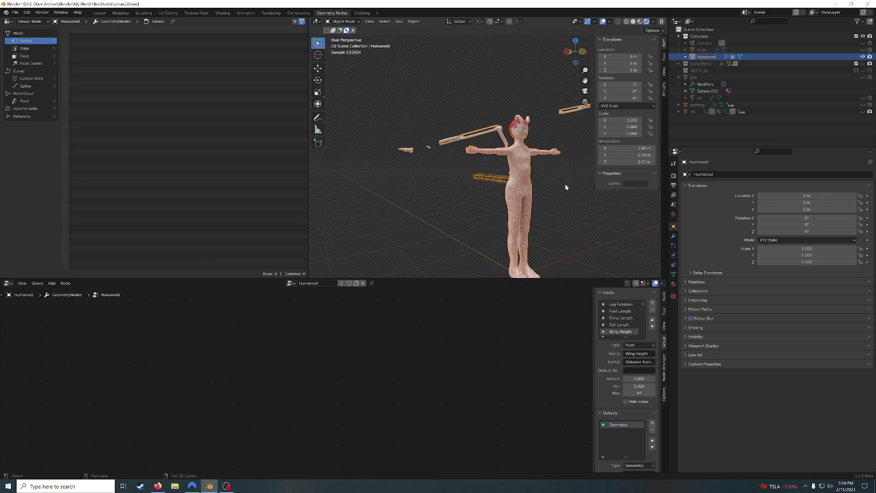
# Examine the wing bones on the humanoid's back, the Wings node group, and the full Humanoid node tree
pyautogui.moveTo(565, 186); pyautogui.dragTo(489, 179, button='middle')
pyautogui.scroll(3, 490, 180)
pyautogui.scroll(2, 490, 180)
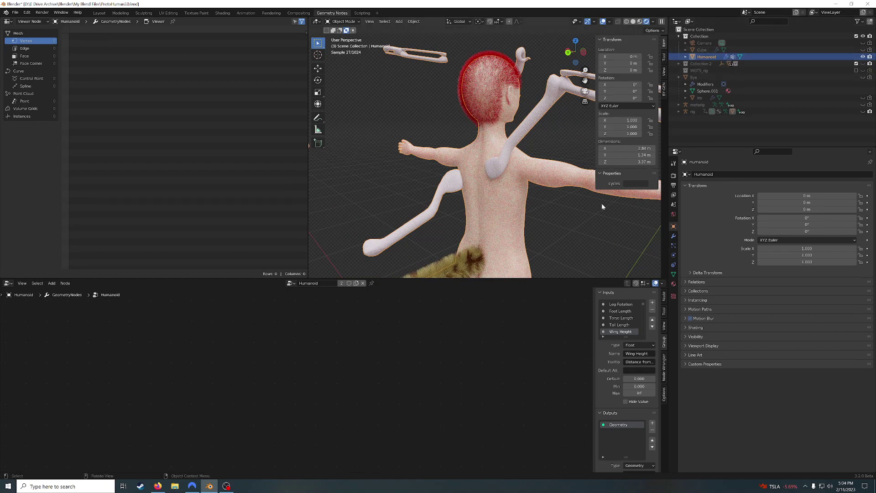
pyautogui.press('Tab')
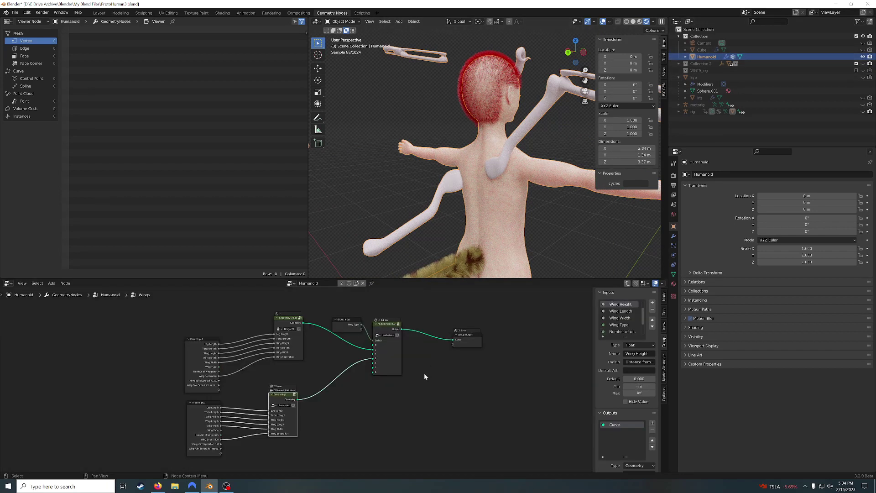
pyautogui.press('Tab')
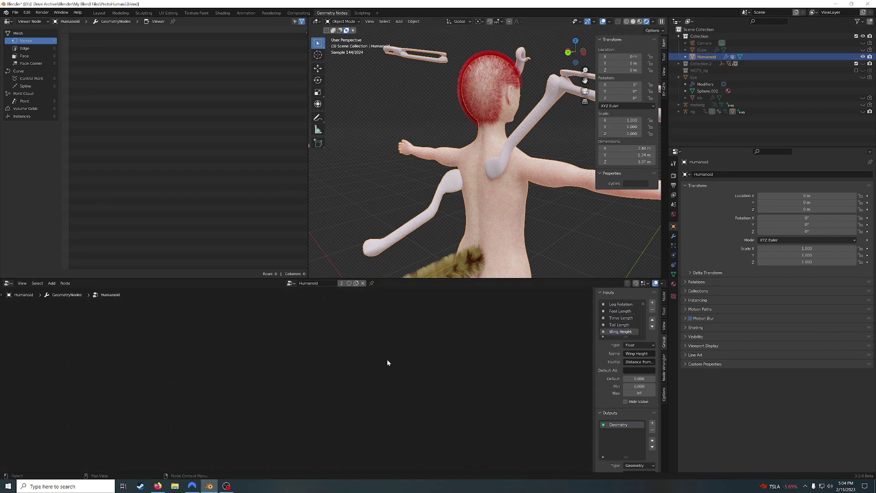
pyautogui.press('Home')
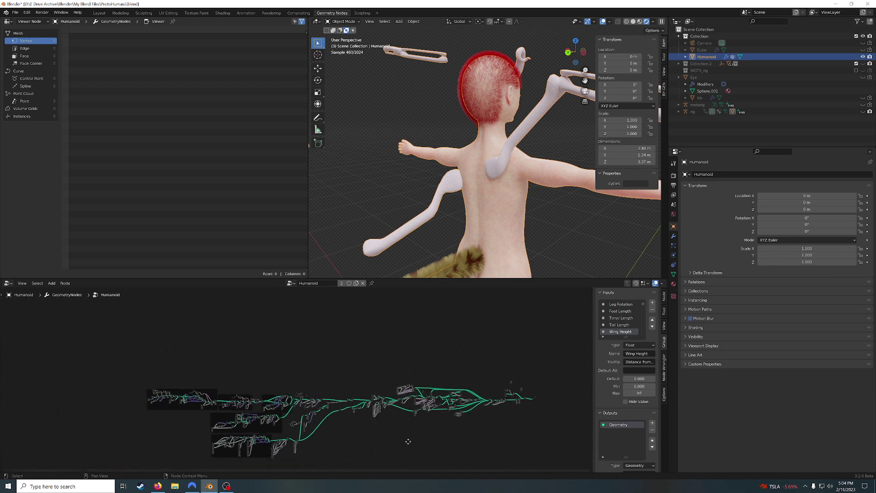
pyautogui.press('Home')
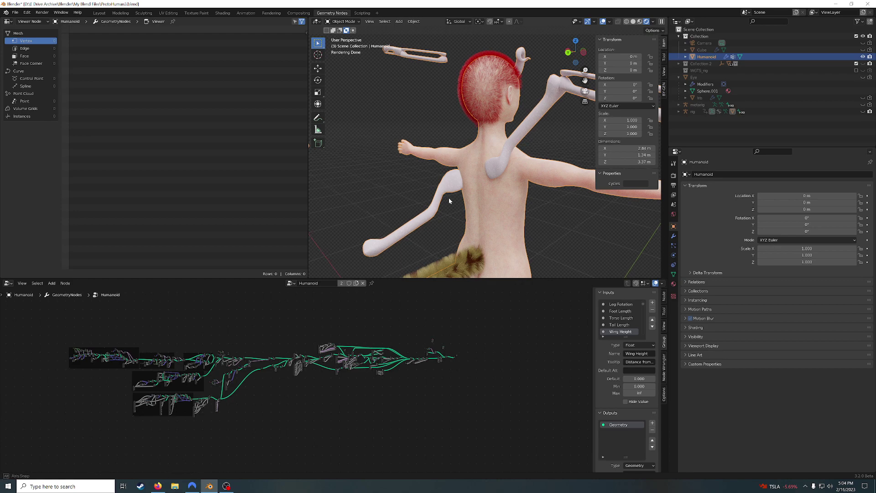
pyautogui.moveTo(456, 203); pyautogui.dragTo(472, 236, button='middle')
pyautogui.scroll(3, 472, 235)
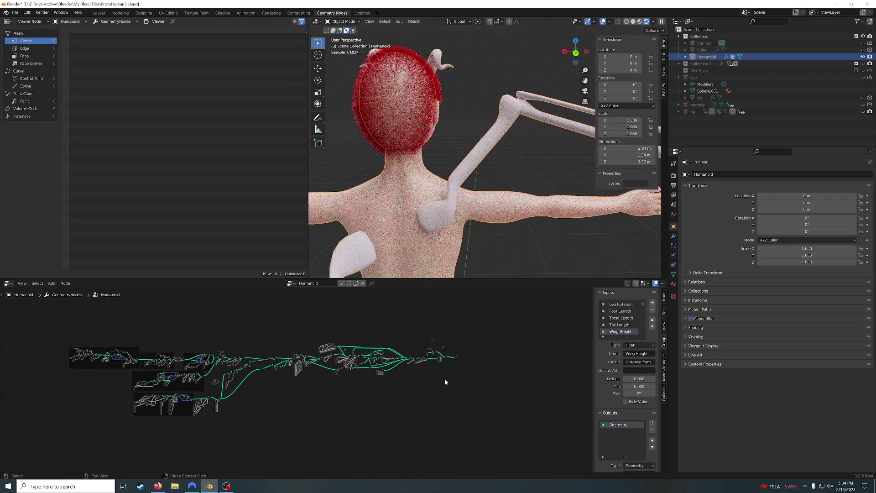
# Mute the wings node group in the Humanoid node tree, and undo the muting to compare the back with and without wings
pyautogui.scroll(4, 446, 377)
pyautogui.moveTo(456, 378); pyautogui.dragTo(254, 378, button='middle')
pyautogui.scroll(6, 254, 378)
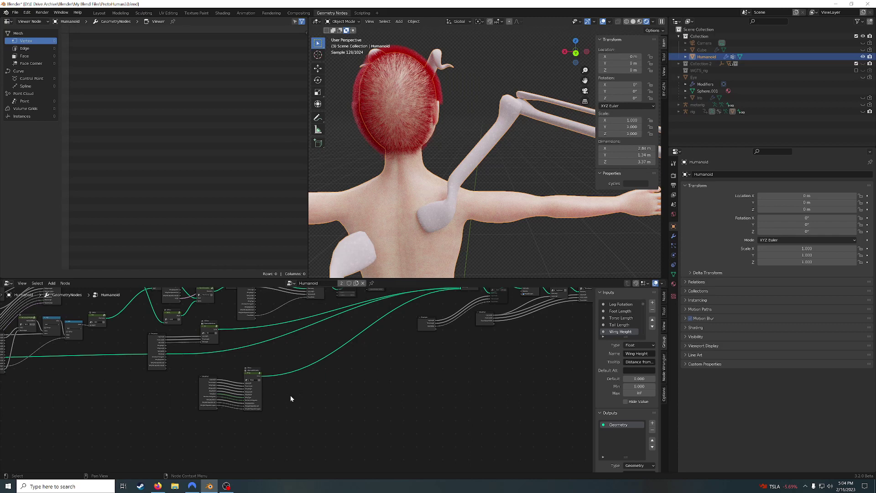
pyautogui.click(249, 375)
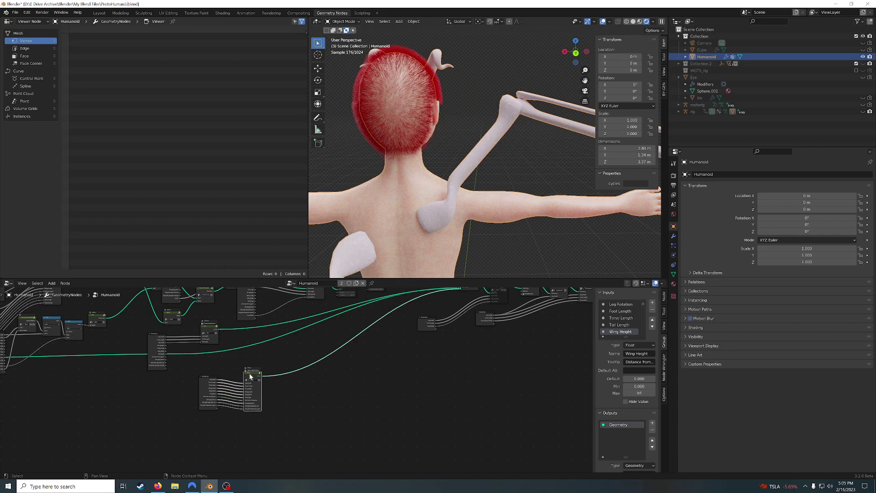
pyautogui.press('m')
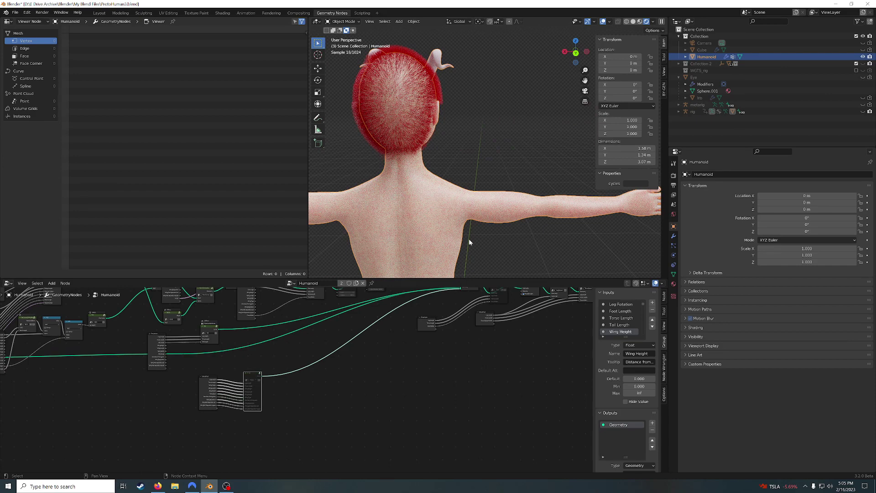
pyautogui.hotkey('ctrl', 'z')
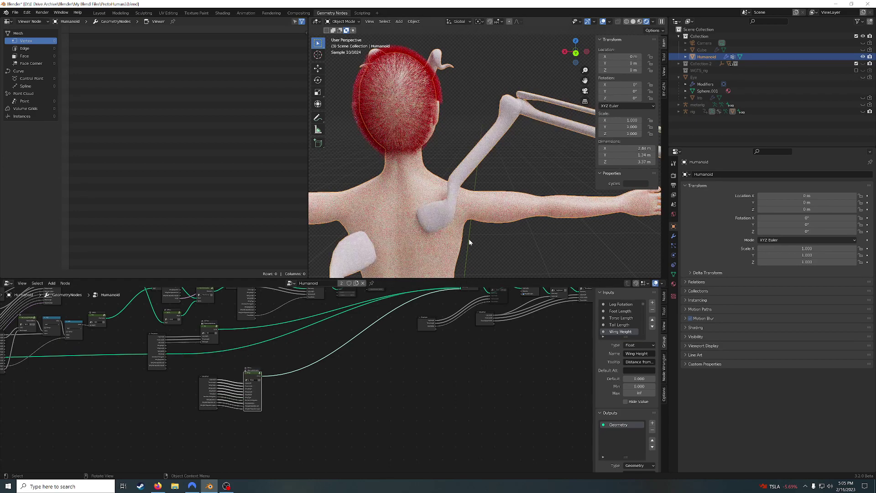
# Mute the tail node group in the Humanoid node tree and unmute it again to compare the model with and without tail
pyautogui.scroll(-4, 480, 244)
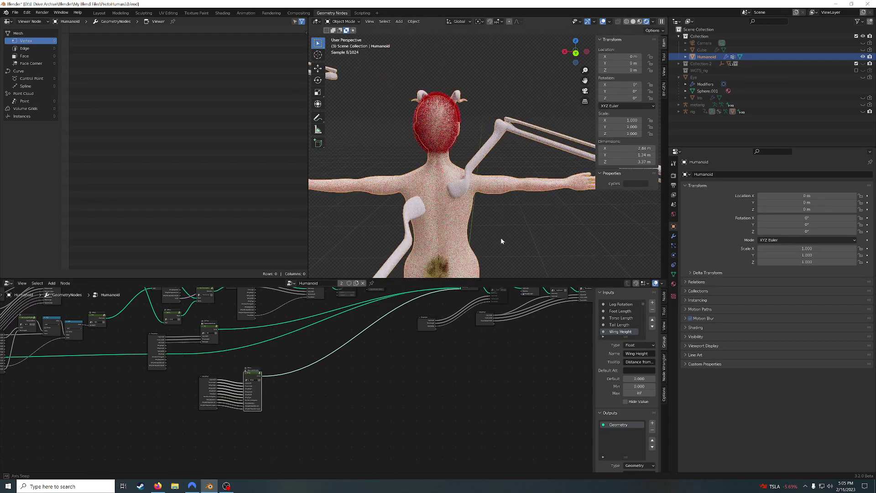
pyautogui.moveTo(500, 237); pyautogui.dragTo(461, 227, button='middle')
pyautogui.click(210, 329)
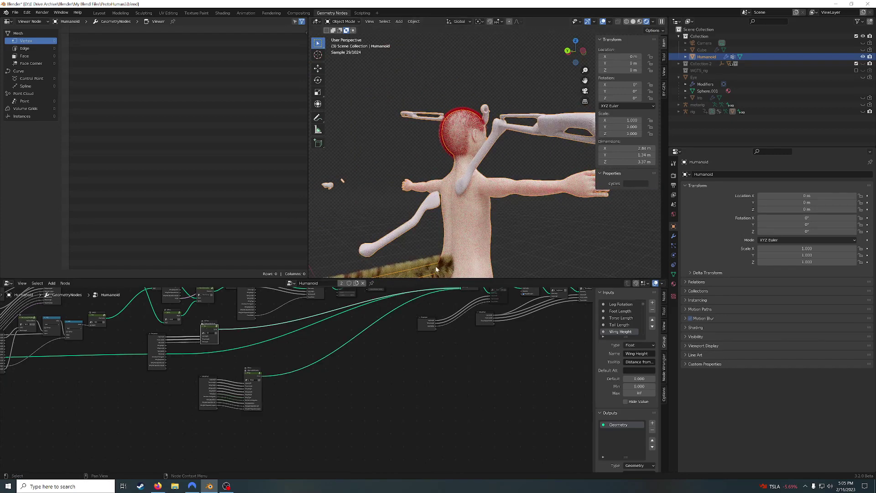
pyautogui.press('m')
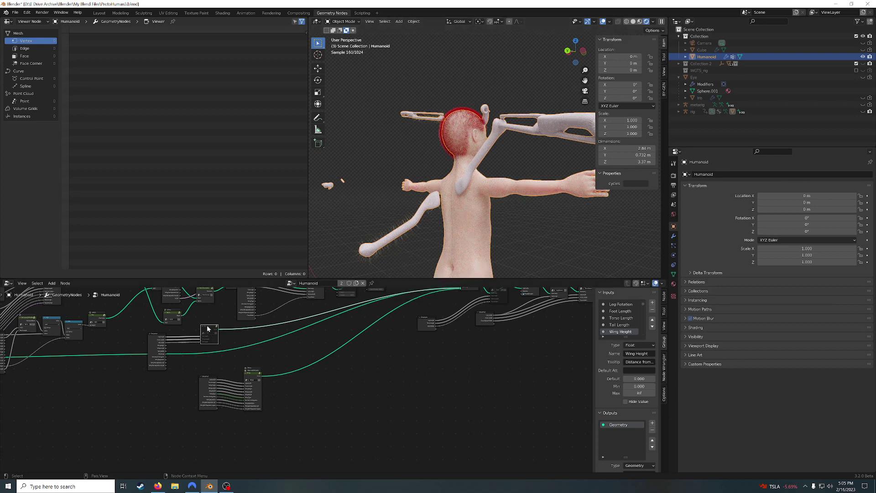
pyautogui.press('m')
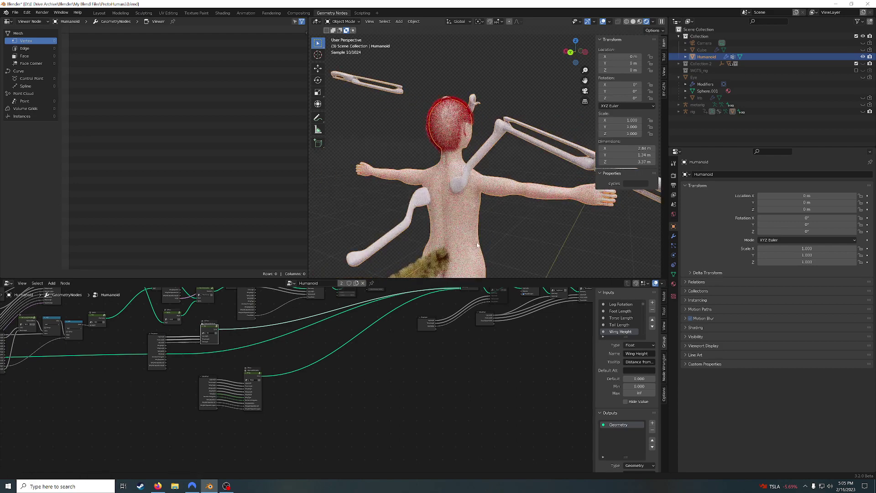
# Make the rig visible in the viewport and switch it to Pose Mode
pyautogui.moveTo(465, 242); pyautogui.dragTo(502, 186, button='middle')
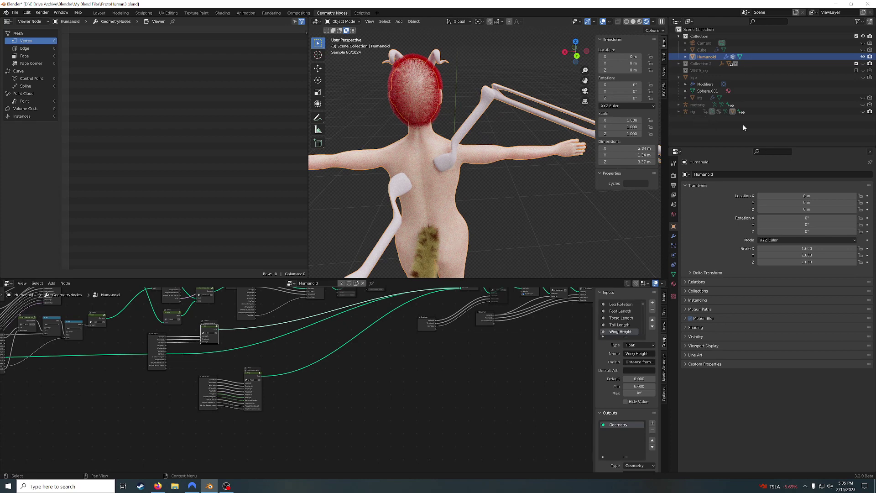
pyautogui.click(863, 112)
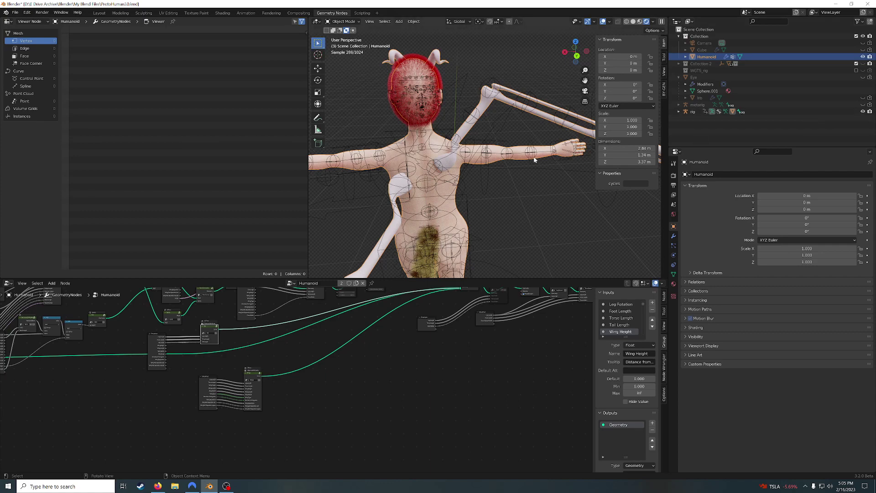
pyautogui.scroll(-3, 535, 179)
pyautogui.moveTo(535, 179); pyautogui.dragTo(475, 206, button='middle')
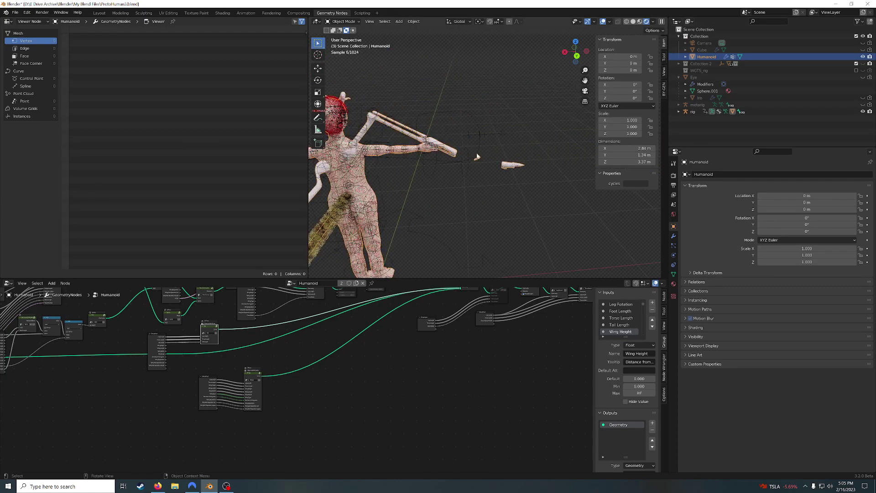
pyautogui.click(439, 113)
pyautogui.hotkey('ctrl', 'Tab')
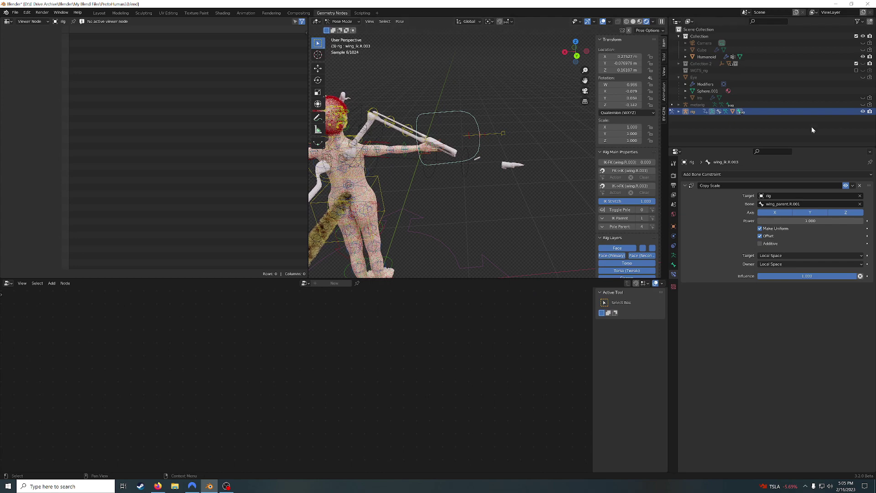
# Set the X, Y and Z rotation of the wing_ik.R.003 bone to 0
pyautogui.moveTo(626, 98); pyautogui.dragTo(626, 104)
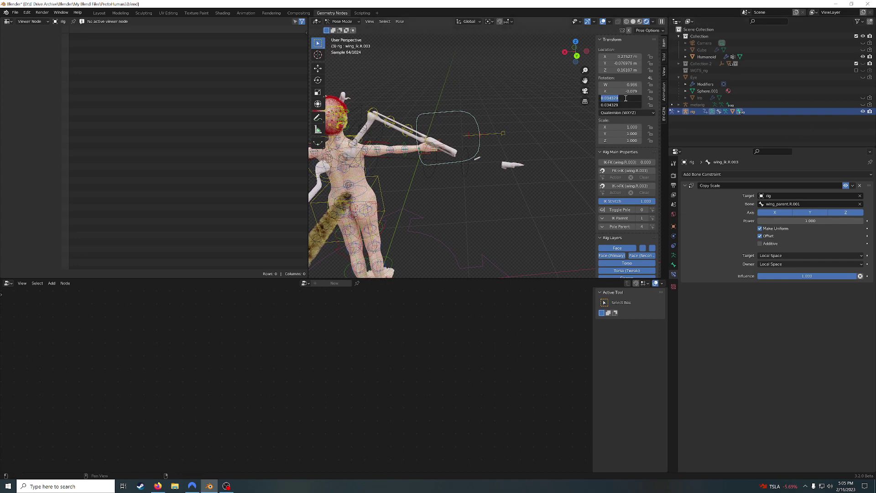
pyautogui.write('0')
pyautogui.press('Return')
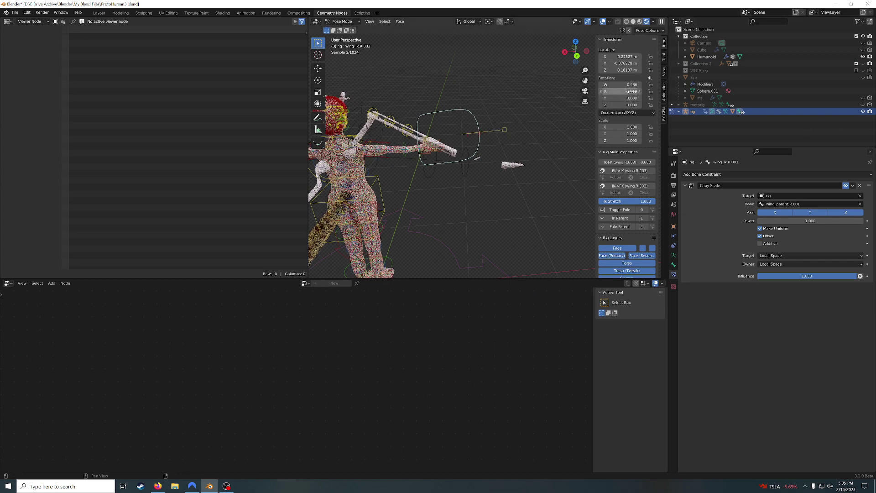
pyautogui.click(632, 91)
pyautogui.write('0')
pyautogui.press('Return')
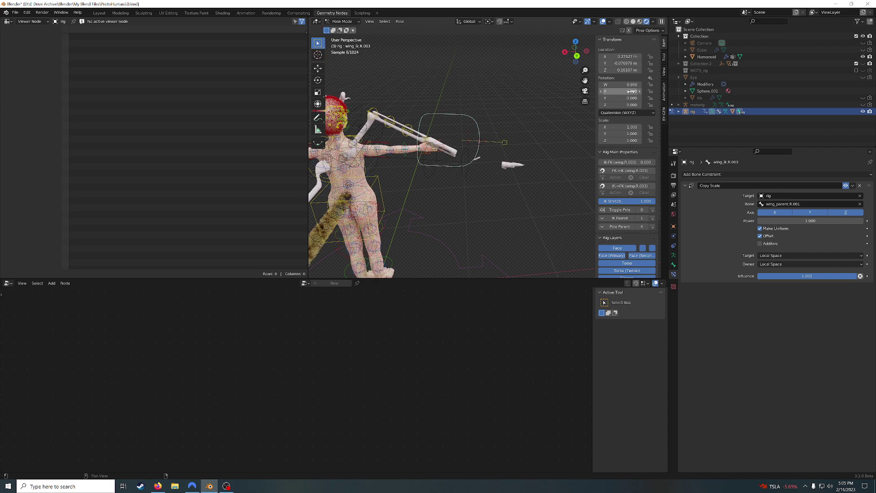
# Set the X, Y and Z location of the wing_ik.R.003 bone to 0 m
pyautogui.moveTo(624, 56); pyautogui.dragTo(625, 70)
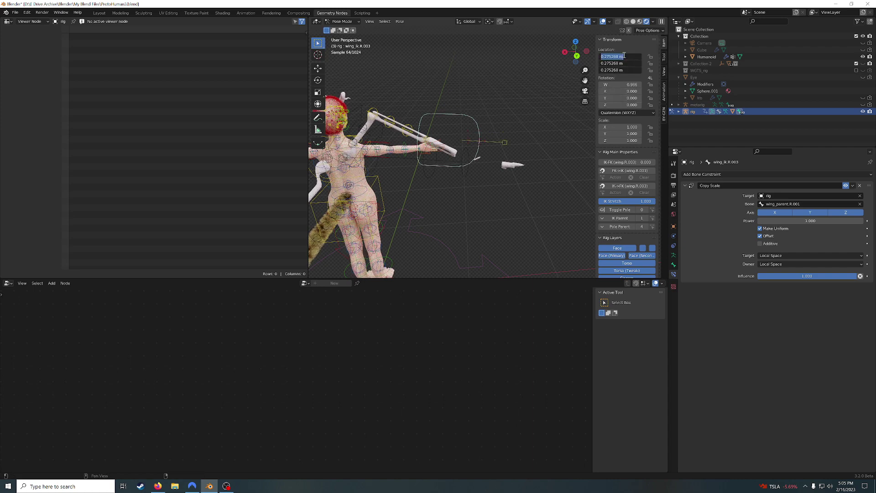
pyautogui.write('0')
pyautogui.press('Return')
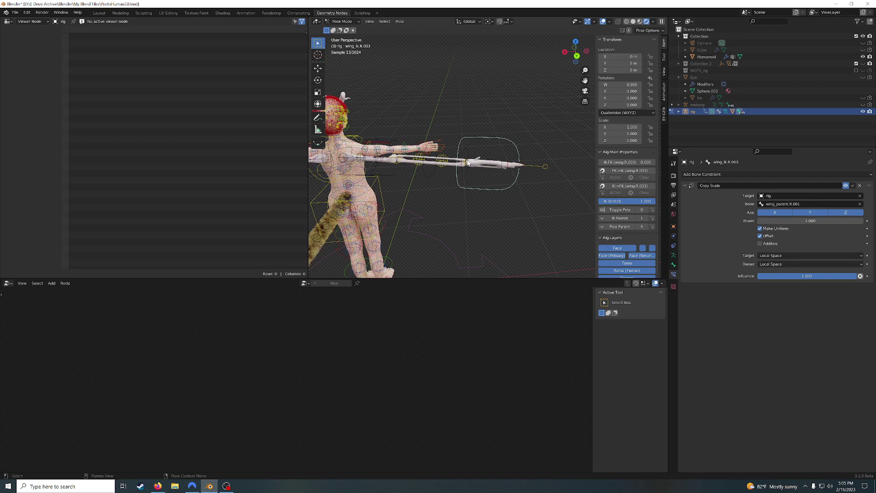
# Hide the rig's Face and Face (Secondary) bone layers
pyautogui.keyDown('shift'); pyautogui.moveTo(406, 201); pyautogui.dragTo(465, 174, button='middle'); pyautogui.keyUp('shift')
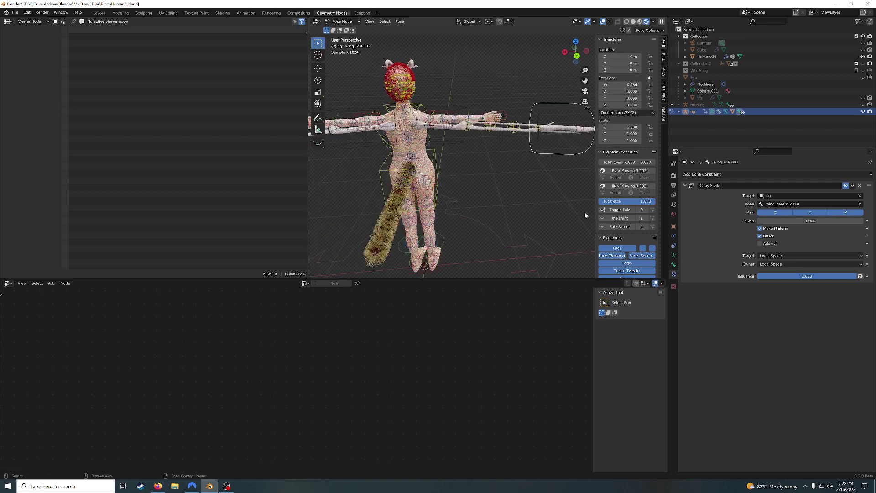
pyautogui.click(652, 250)
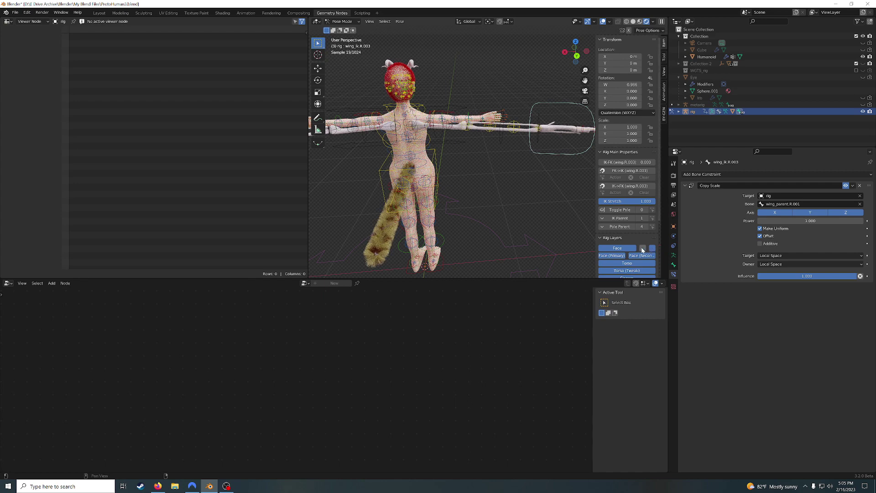
pyautogui.click(643, 249)
pyautogui.scroll(-1, 627, 232)
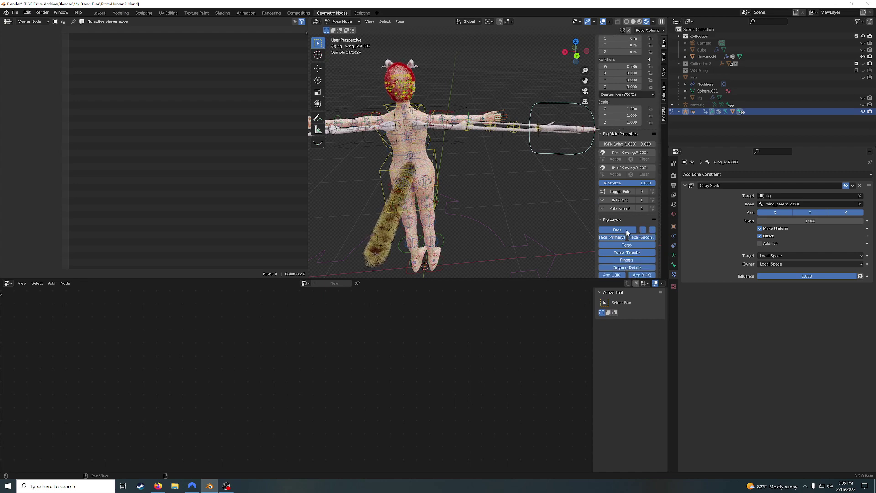
pyautogui.click(622, 231)
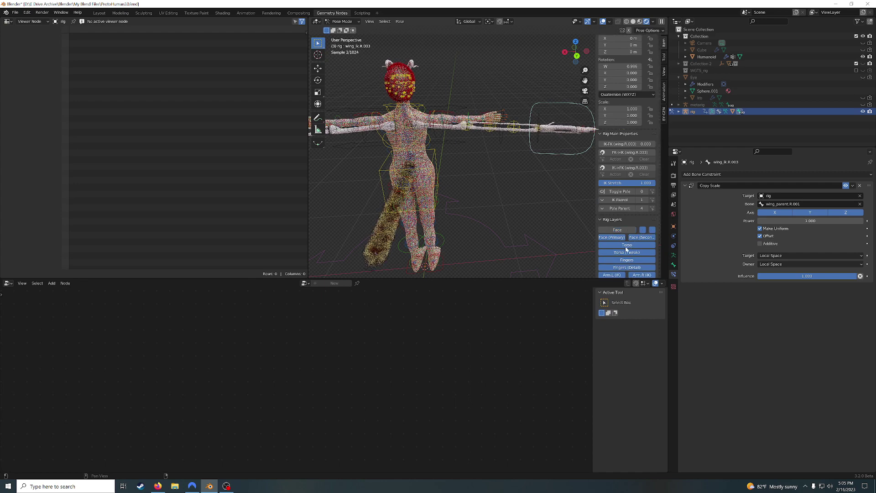
# Hide the rig's Torso and Torso (Tweak) bone layers
pyautogui.click(627, 245)
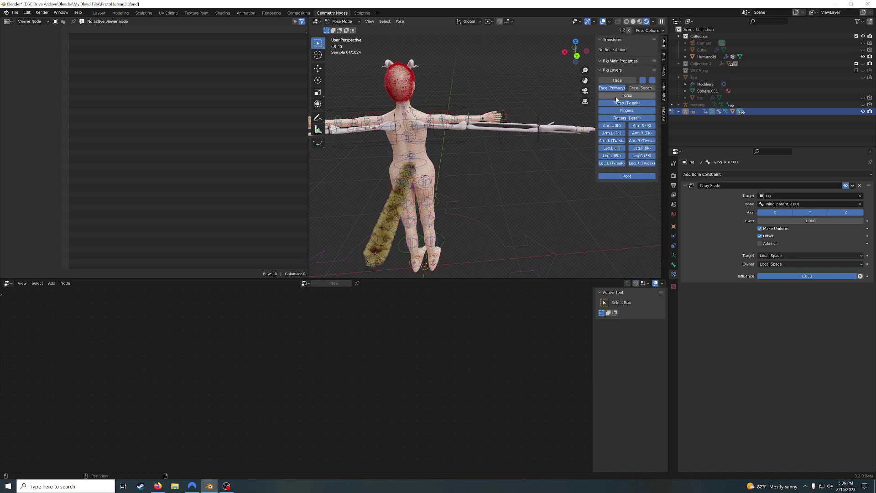
pyautogui.click(613, 96)
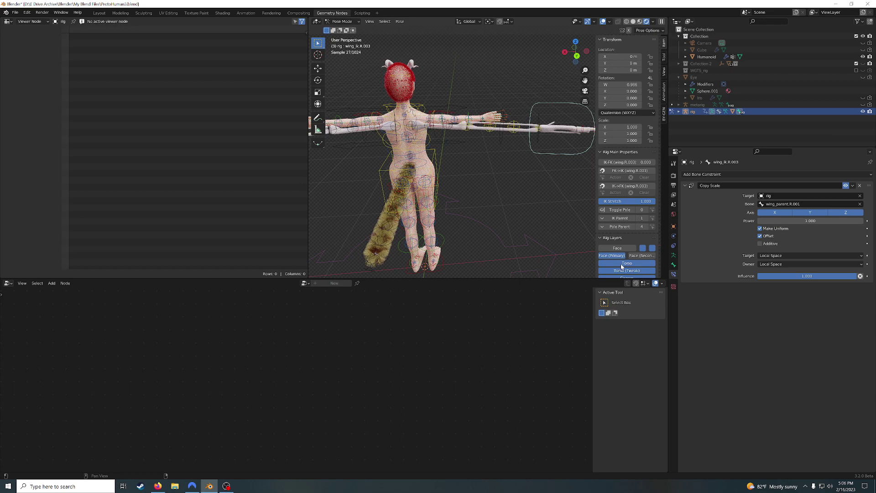
pyautogui.click(626, 263)
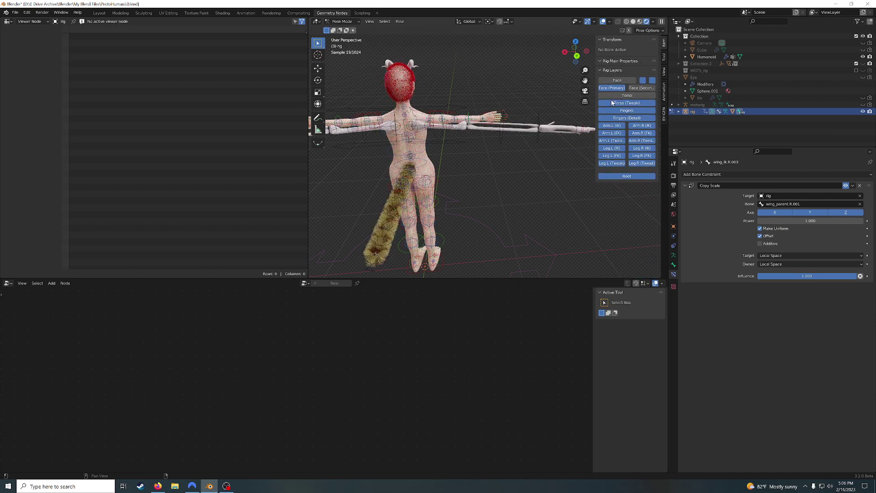
pyautogui.click(613, 103)
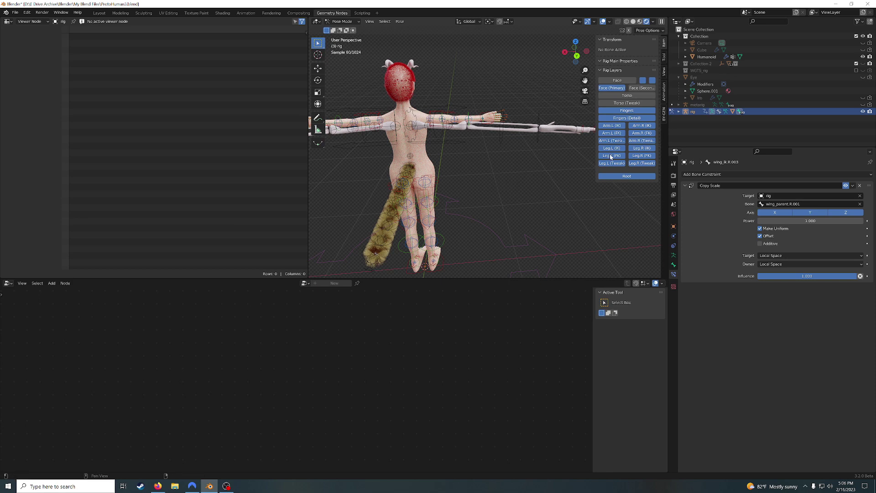
# Hide the IK, FK and Tweak bone layers of both the left and right arms
pyautogui.click(638, 129)
pyautogui.click(640, 134)
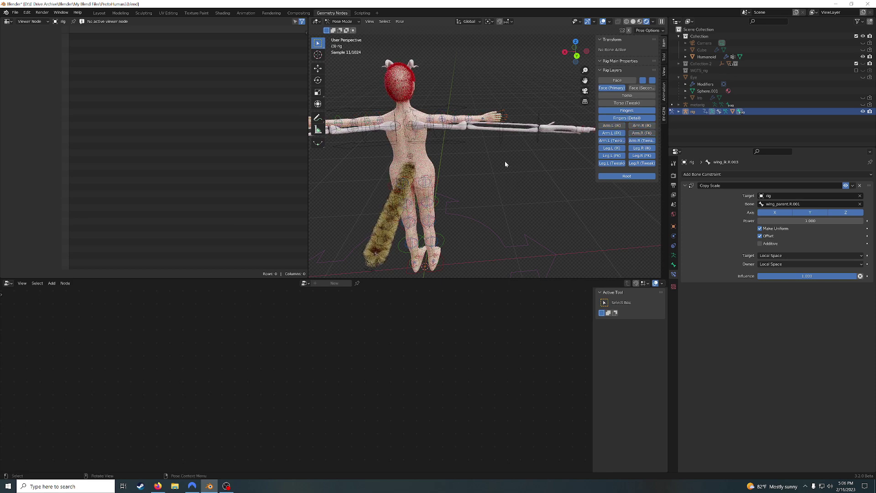
pyautogui.click(612, 133)
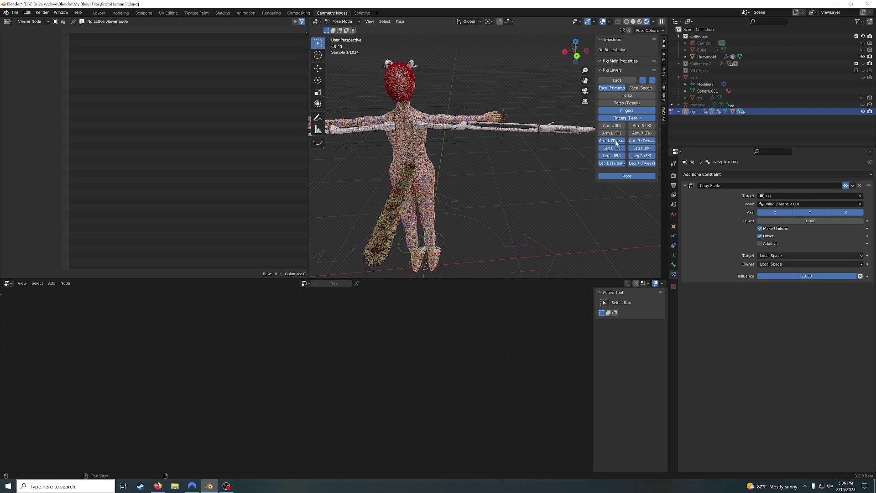
pyautogui.click(642, 140)
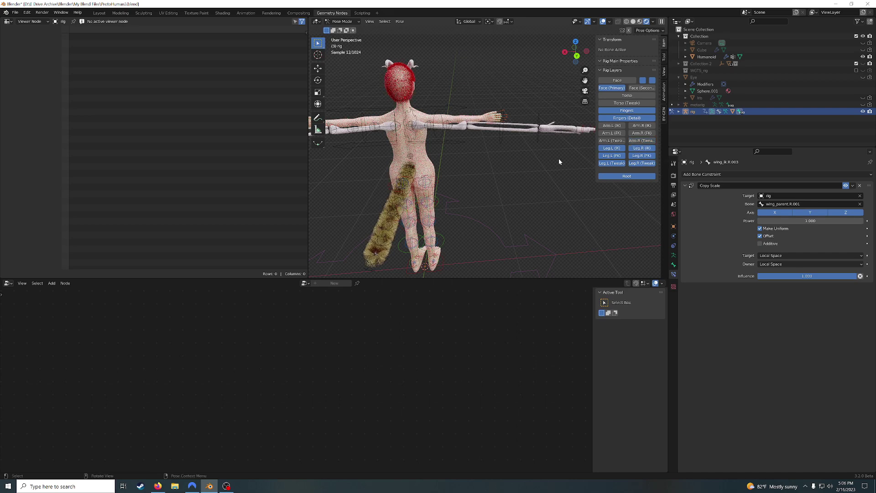
pyautogui.moveTo(510, 156); pyautogui.dragTo(528, 166, button='middle')
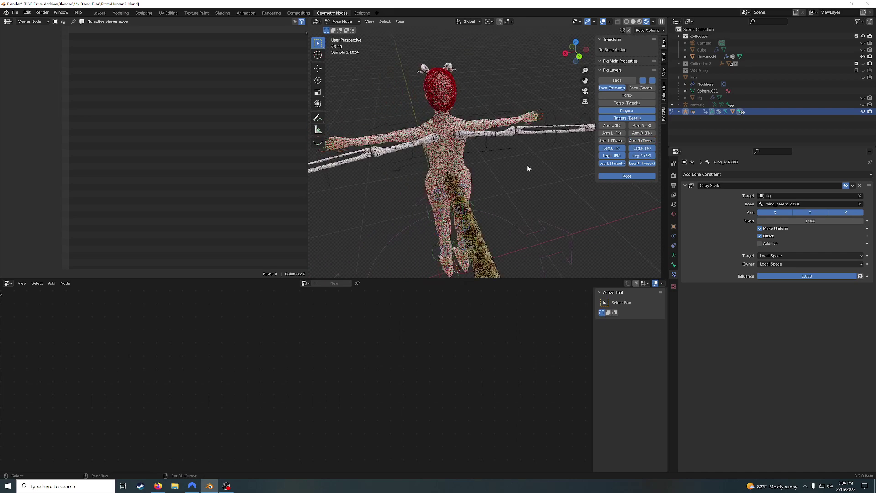
# Hide the rig and make DEF-wing.R.001 the active vertex group of the Humanoid mesh
pyautogui.scroll(3, 504, 172)
pyautogui.press('h')
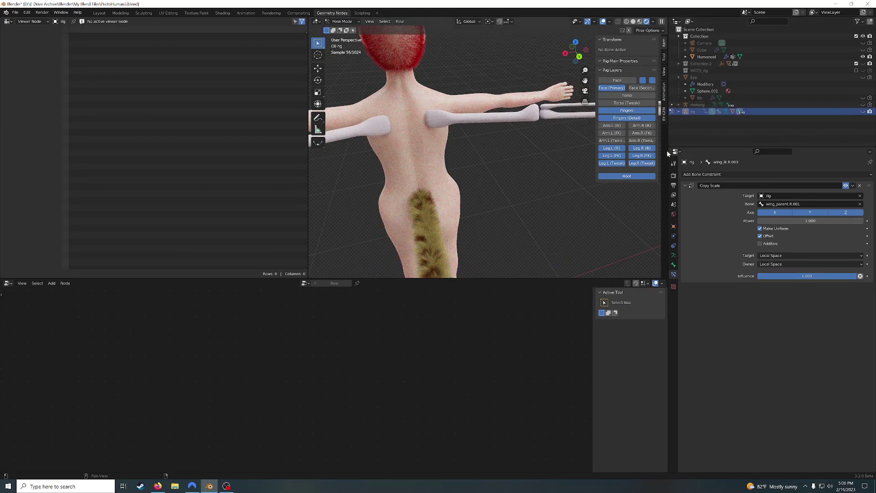
pyautogui.click(712, 57)
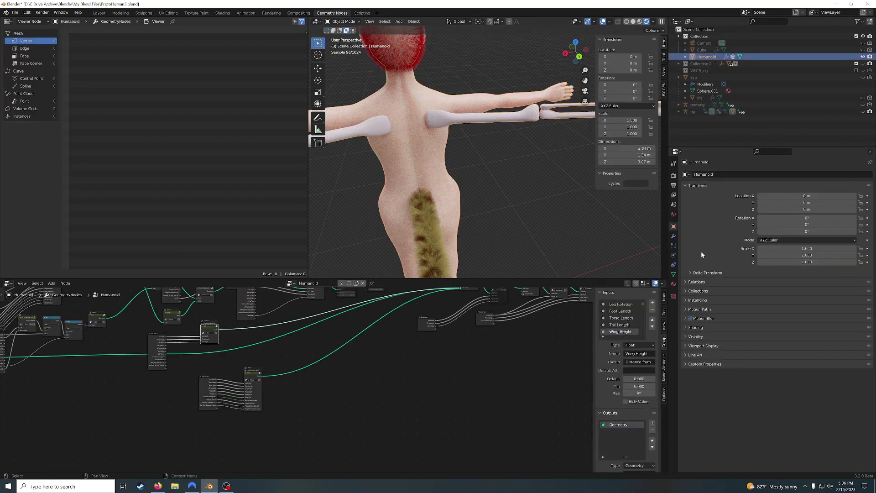
pyautogui.click(690, 318)
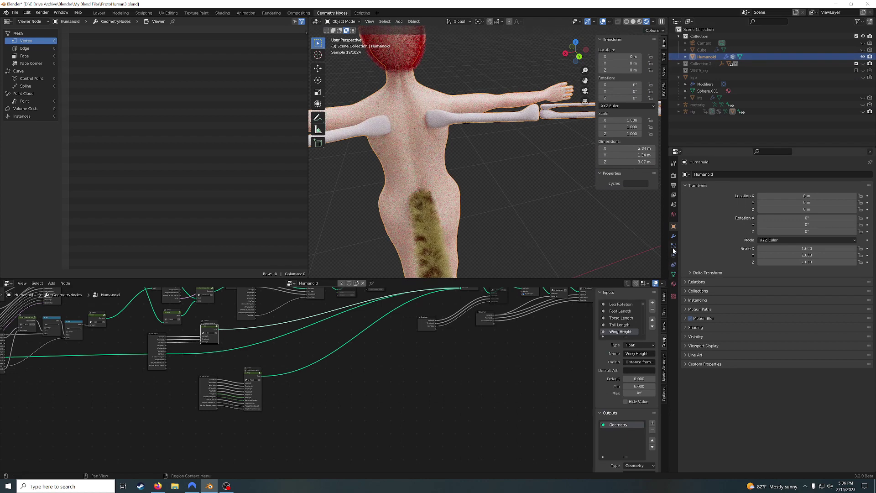
pyautogui.click(674, 274)
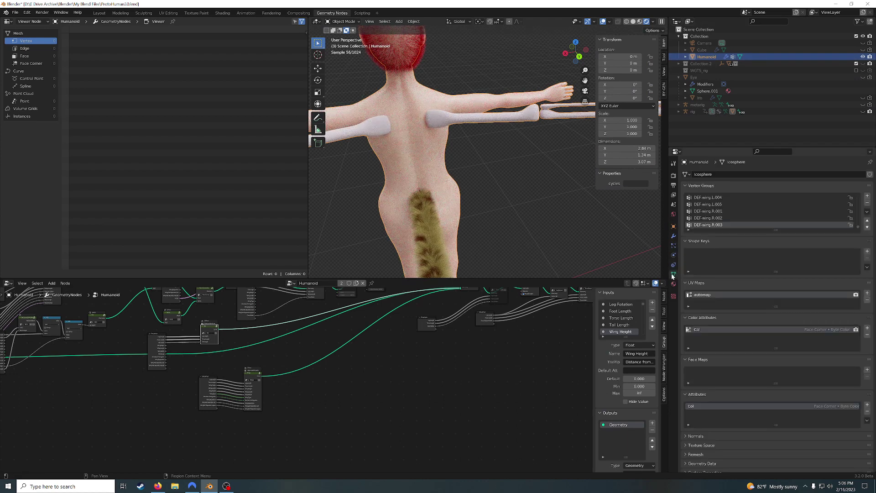
pyautogui.click(722, 211)
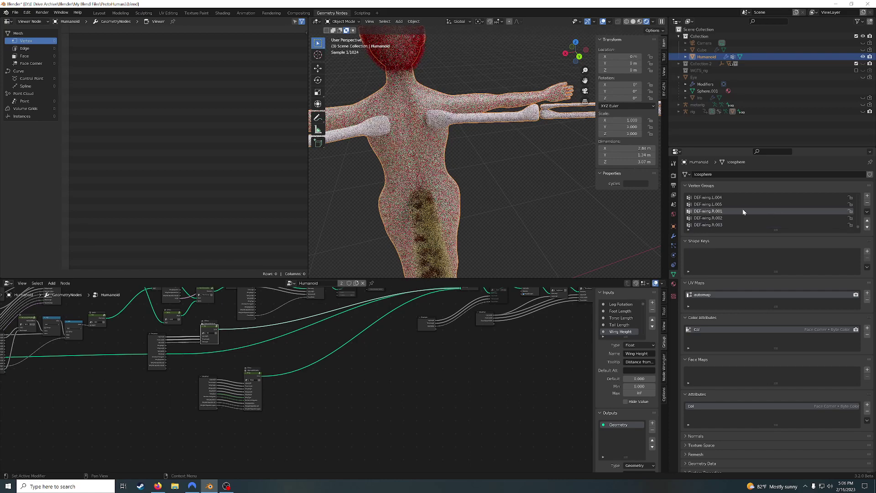
# Switch the Humanoid to Weight Paint mode and inspect the DEF-wing.R.001 weights on the wings
pyautogui.click(348, 21)
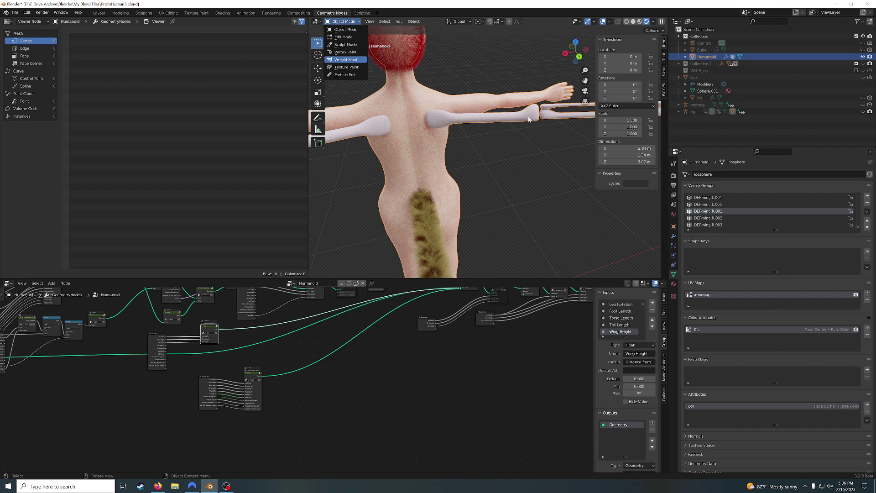
pyautogui.press('Return')
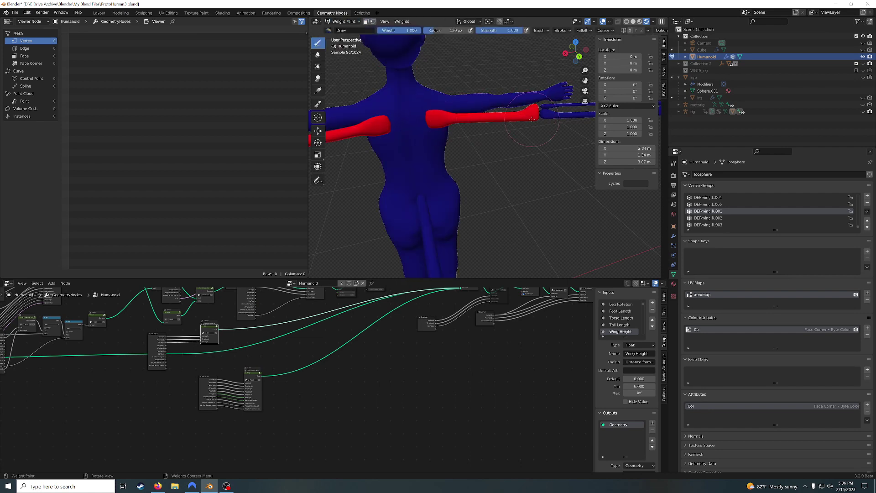
pyautogui.moveTo(532, 120); pyautogui.dragTo(537, 210, button='middle')
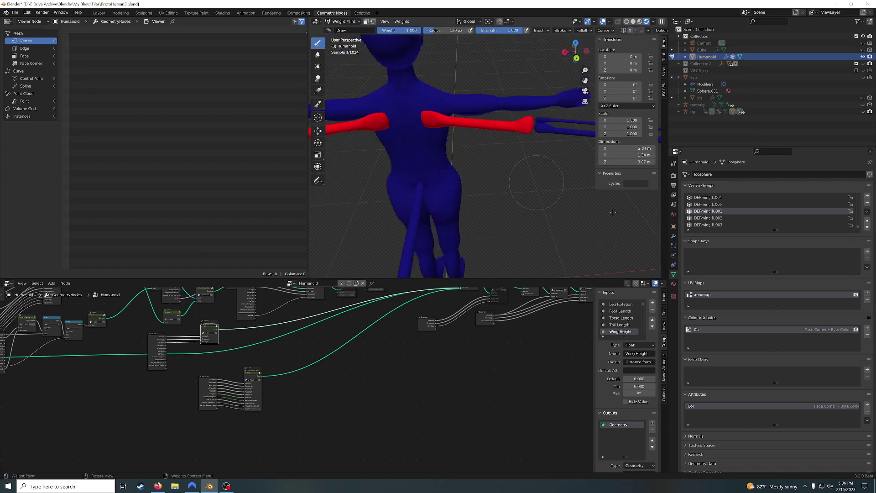
# Inspect the painted weights of the DEF-wing.R.002, DEF-wing.R.003 and DEF-wing.R.004 vertex groups on the wings
pyautogui.click(716, 222)
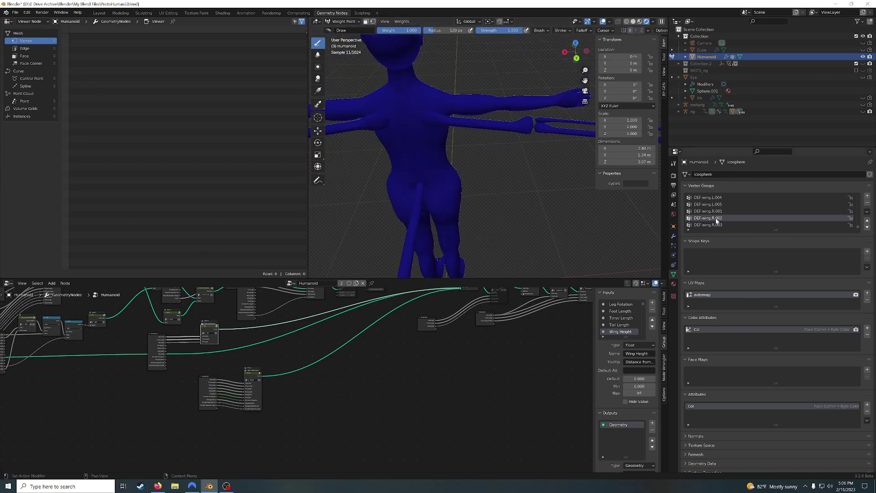
pyautogui.moveTo(534, 132); pyautogui.dragTo(473, 181, button='middle')
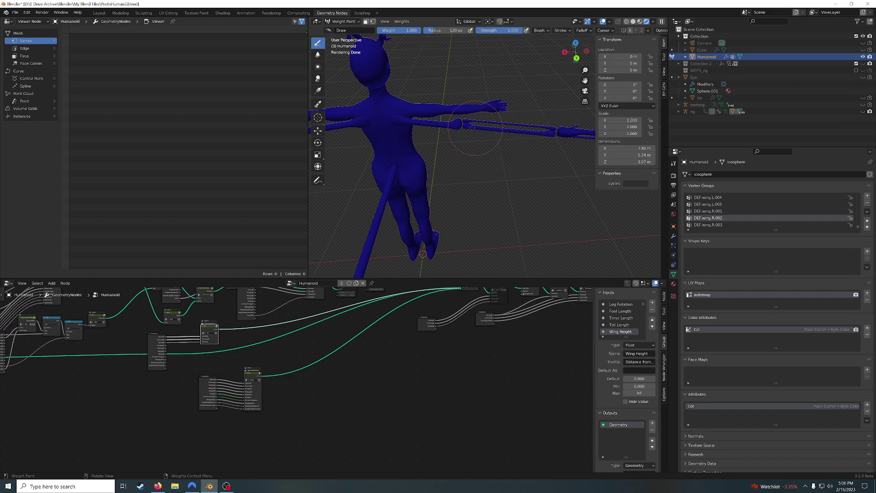
pyautogui.moveTo(544, 132); pyautogui.dragTo(539, 149, button='middle')
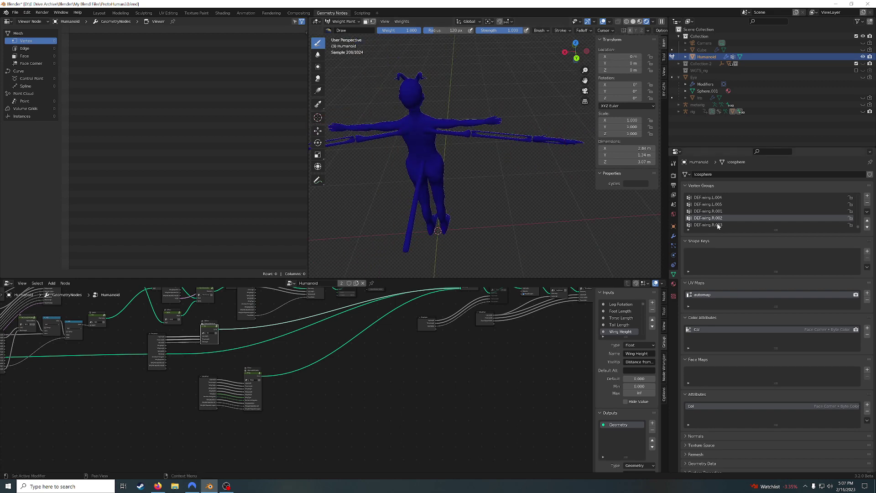
pyautogui.scroll(-2, 719, 224)
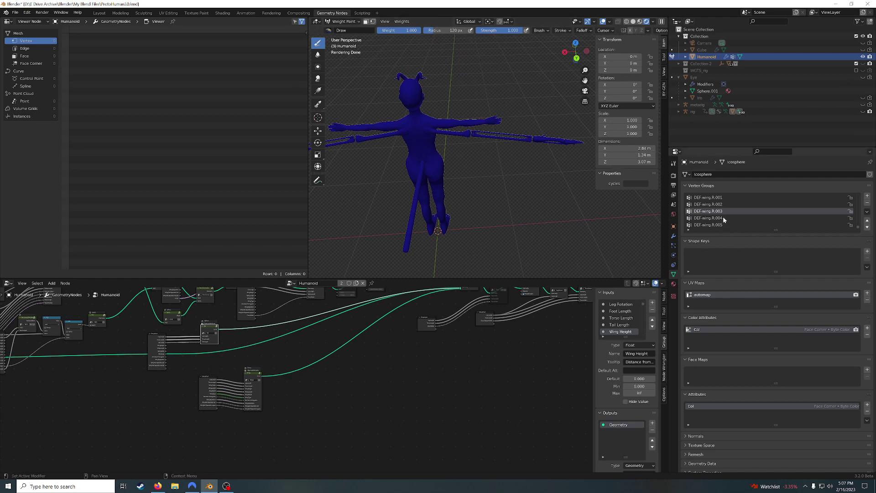
pyautogui.click(707, 218)
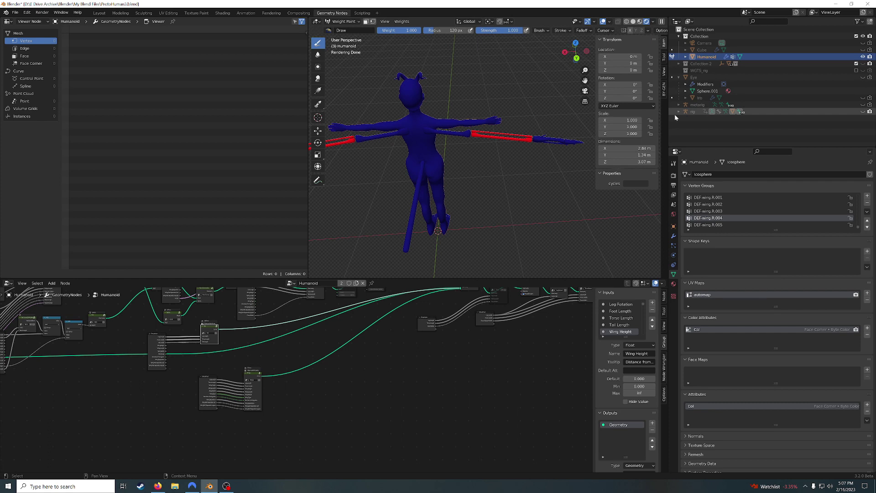
pyautogui.moveTo(456, 165); pyautogui.dragTo(467, 165, button='middle')
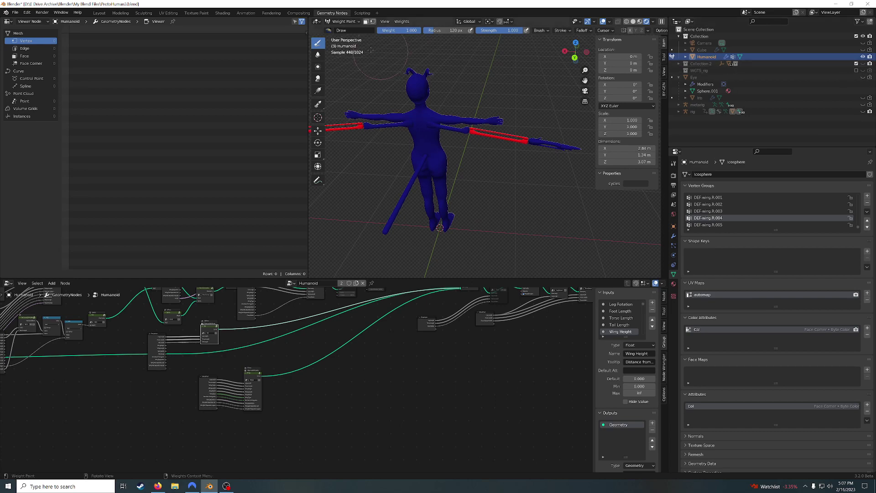
# Return the Humanoid to Object Mode and make the rig visible again
pyautogui.click(344, 21)
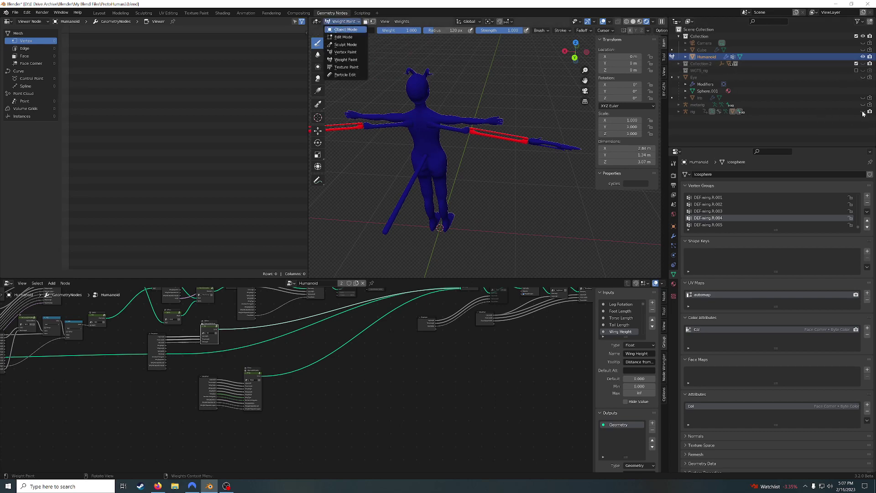
pyautogui.press('Return')
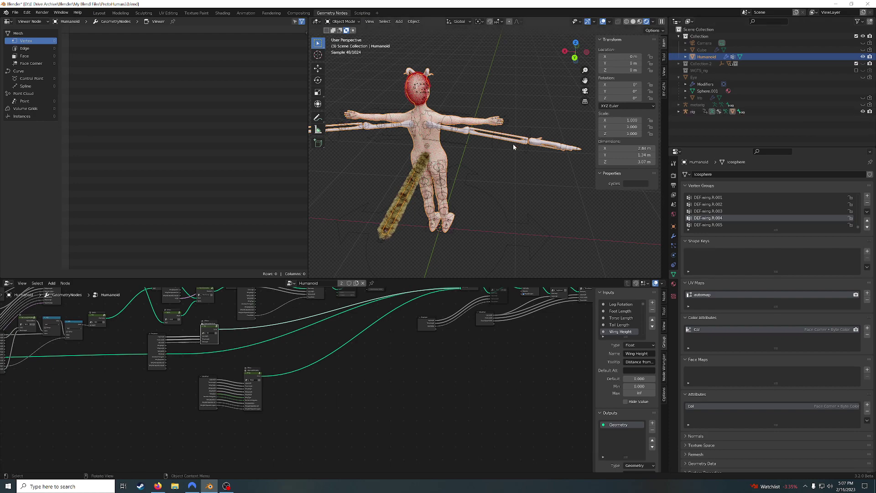
pyautogui.scroll(6, 464, 141)
pyautogui.scroll(2, 498, 174)
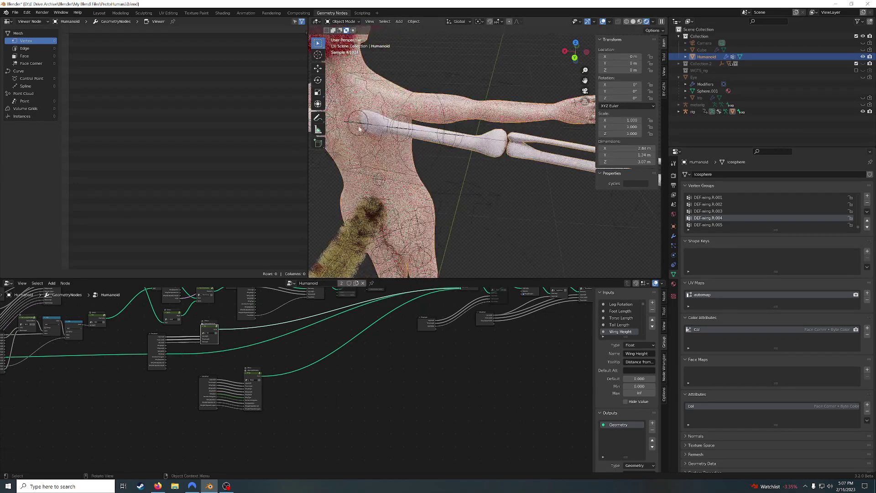
# Try rotating the right wing's wing_ik.R.001 control bone in Pose Mode
pyautogui.click(491, 194)
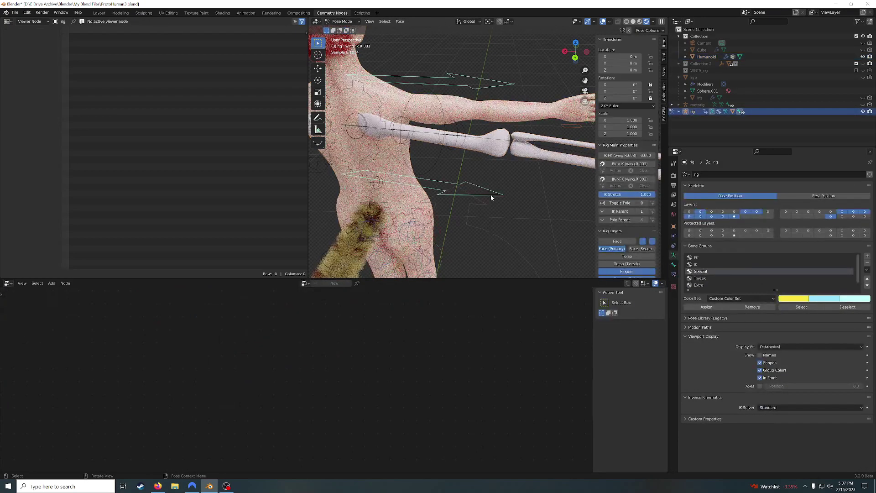
pyautogui.press('g')
pyautogui.press('r')
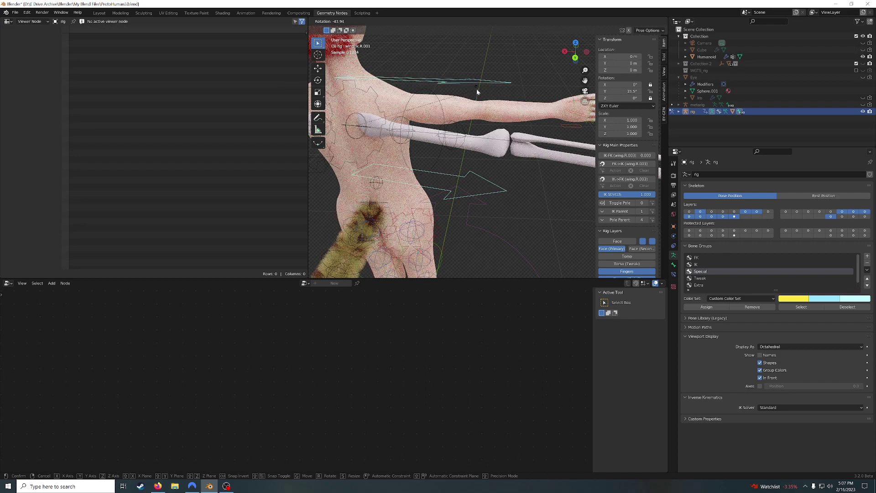
pyautogui.rightClick(491, 132)
pyautogui.moveTo(488, 133); pyautogui.dragTo(448, 130, button='middle')
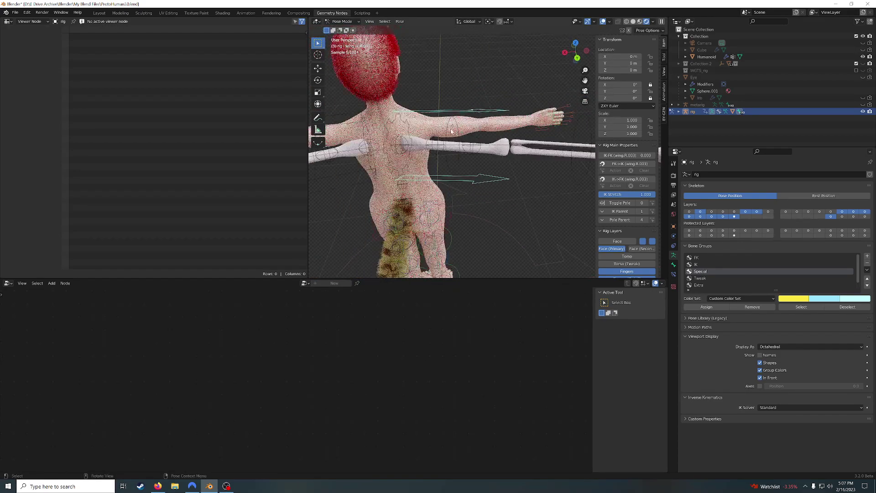
# Try rotating the right wing's wing_fk.R.001 control bone in Pose Mode
pyautogui.click(446, 130)
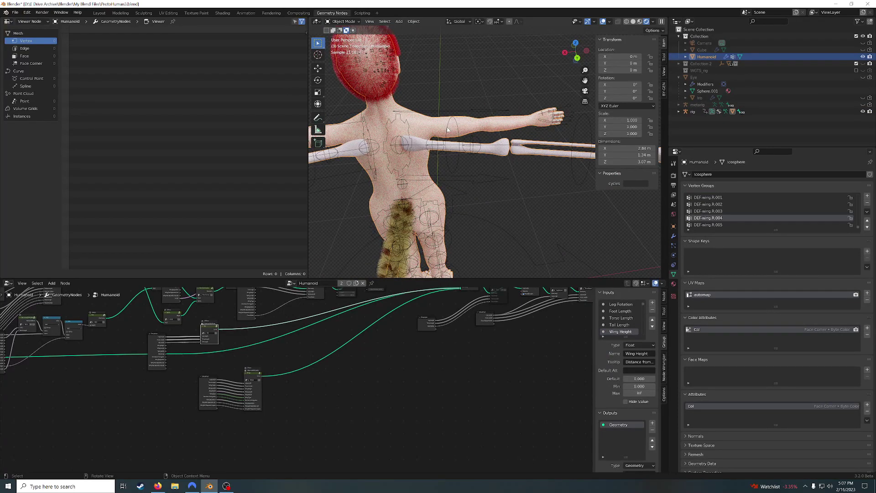
pyautogui.click(447, 130)
pyautogui.hotkey('ctrl', 'Tab')
pyautogui.press('g')
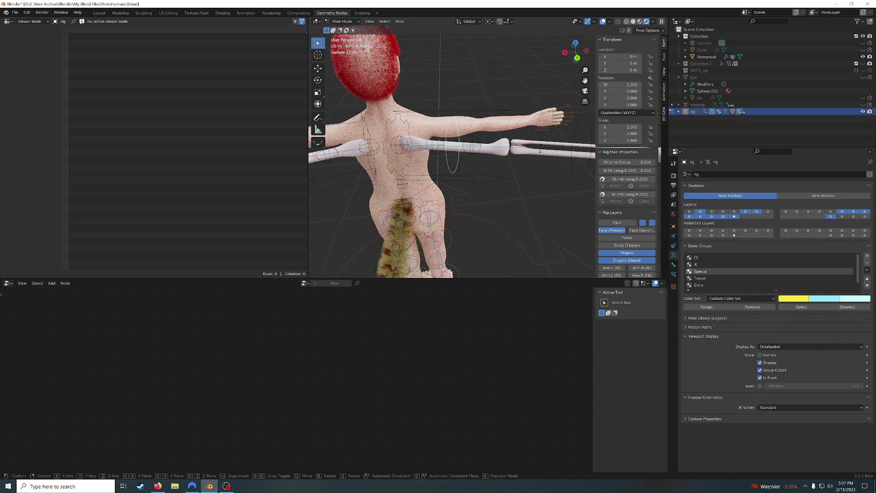
pyautogui.press('r')
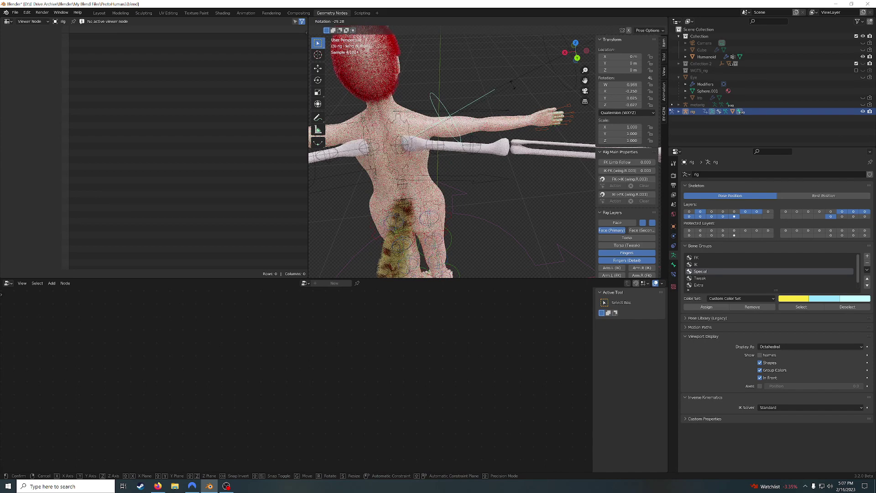
pyautogui.press('Escape')
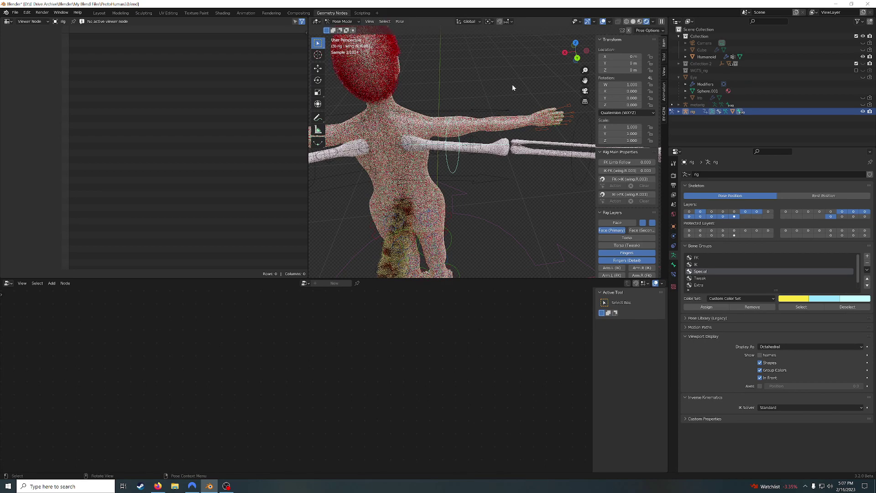
# Show the rig's Torso bone layer while keeping the Torso (Tweak) layer hidden
pyautogui.scroll(-6, 476, 148)
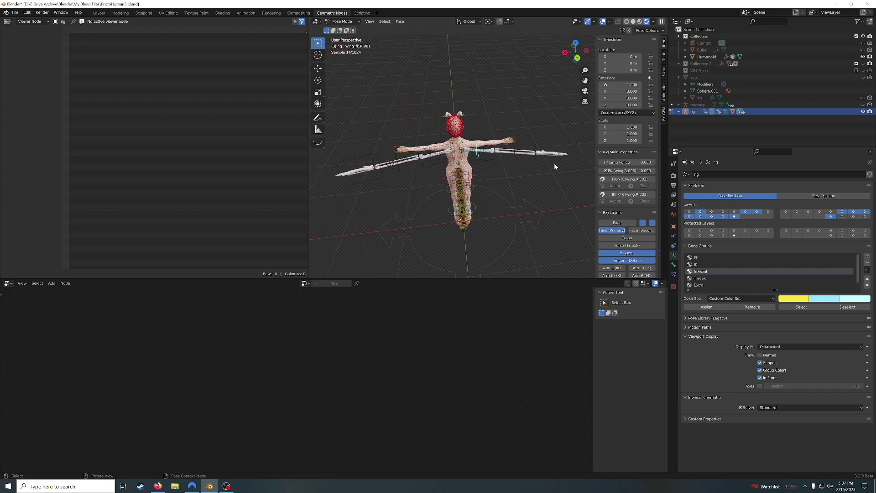
pyautogui.moveTo(554, 163)
pyautogui.mouseDown(button='middle')
pyautogui.moveTo(558, 174)
pyautogui.moveTo(489, 180)
pyautogui.moveTo(565, 167)
pyautogui.mouseUp(button='middle')
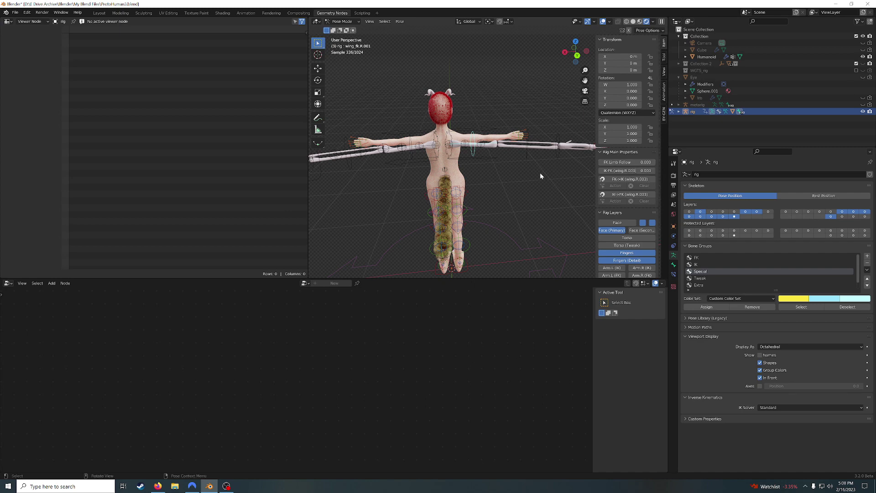
pyautogui.scroll(-1, 638, 244)
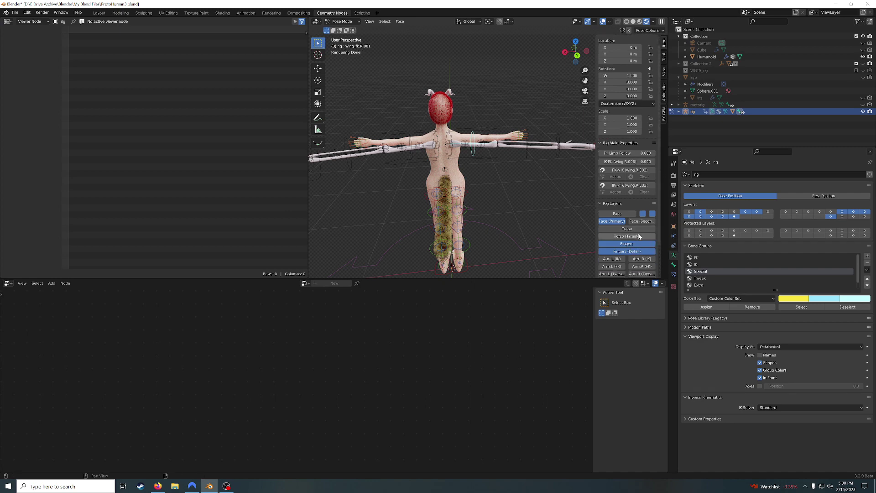
pyautogui.click(640, 237)
pyautogui.moveTo(513, 189); pyautogui.dragTo(557, 199, button='middle')
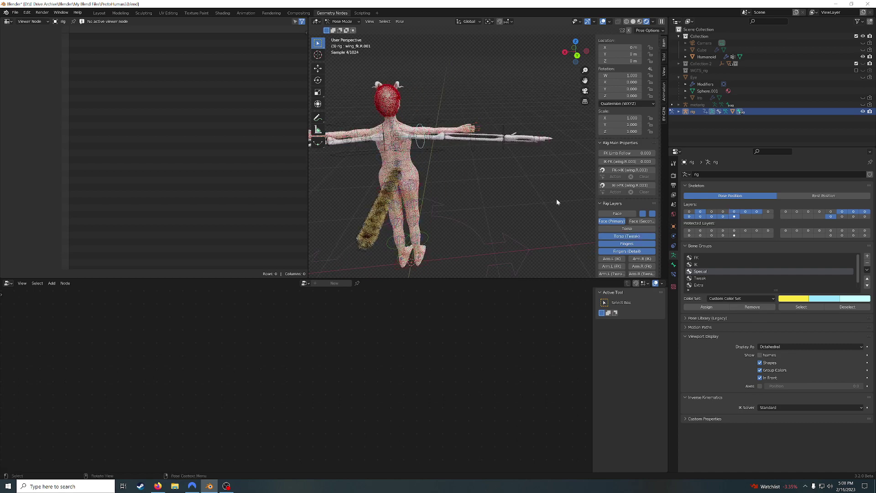
pyautogui.click(635, 230)
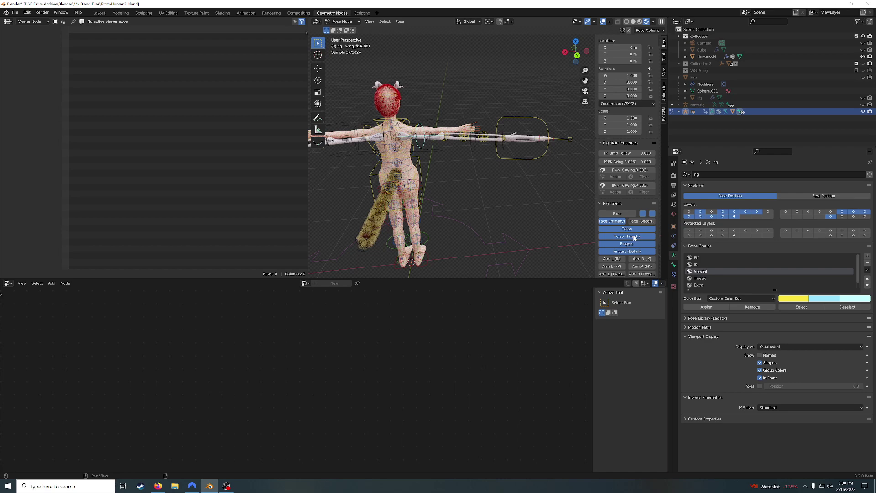
pyautogui.hotkey('ctrl', 'z')
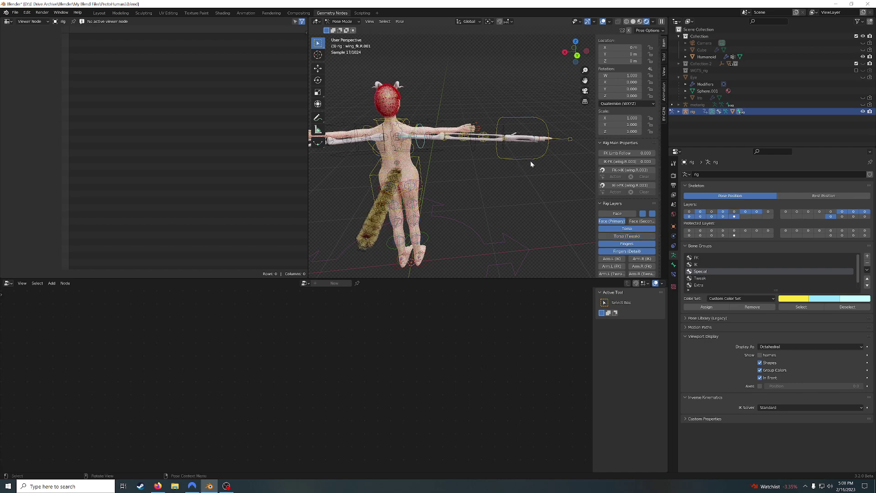
# Try rotating the right wing's wing_ik.R.003 control bone
pyautogui.scroll(1, 532, 162)
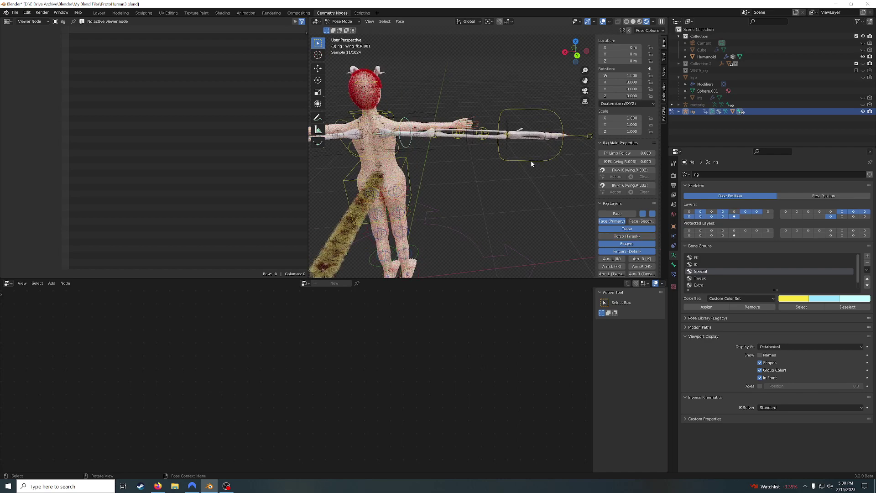
pyautogui.click(536, 160)
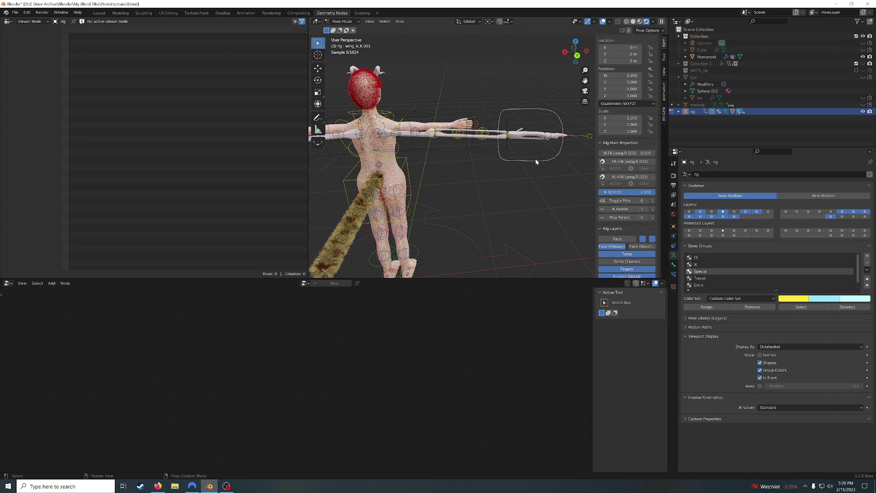
pyautogui.press('r')
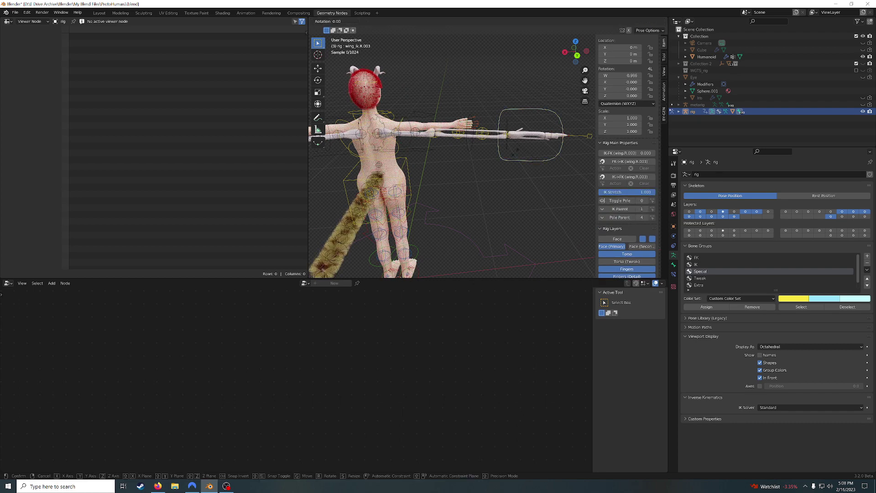
pyautogui.moveTo(563, 194)
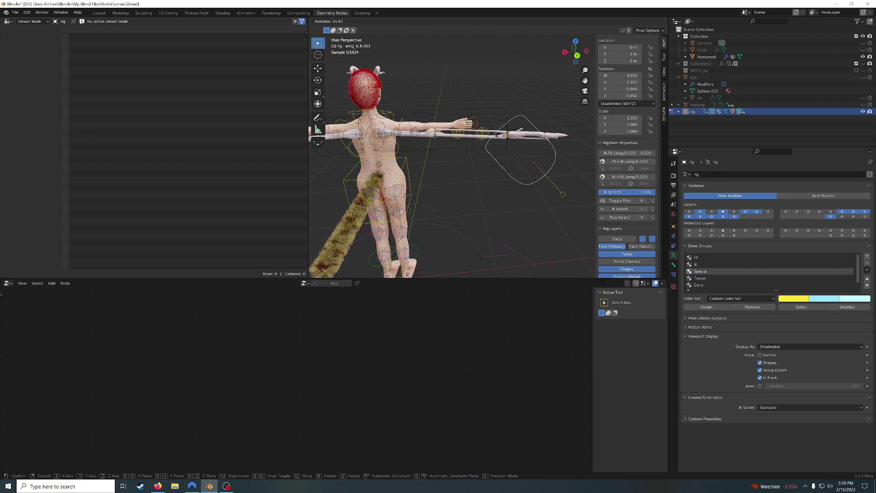
pyautogui.moveTo(431, 101)
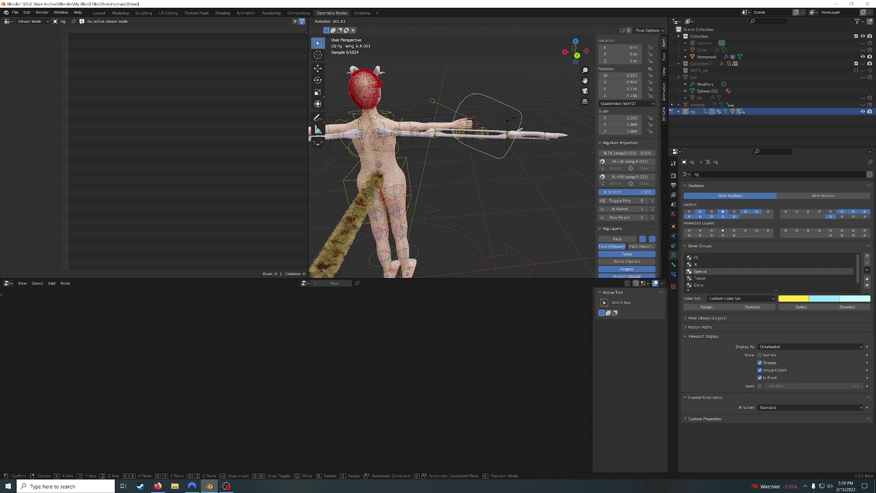
pyautogui.moveTo(511, 120)
pyautogui.press('Escape')
# Try moving the wing_ik.R.003 control bone to pull the right wing out of its rest position
pyautogui.press('g')
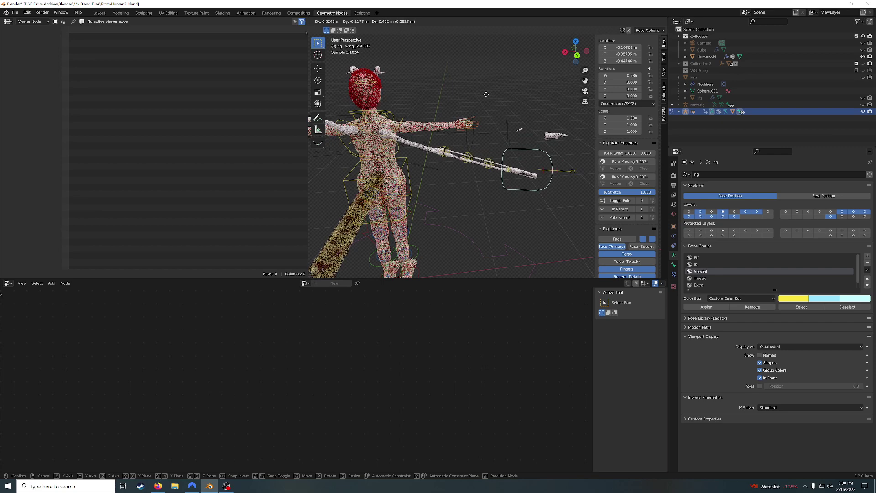
pyautogui.moveTo(476, 92)
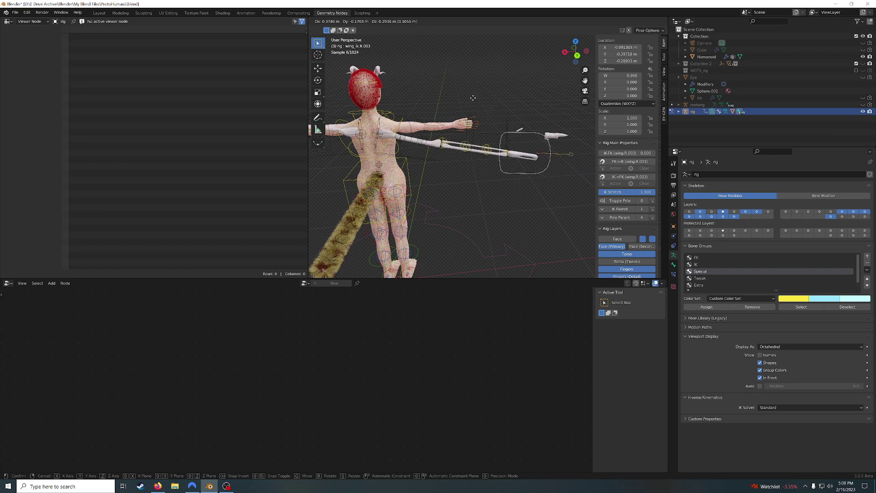
pyautogui.moveTo(454, 68)
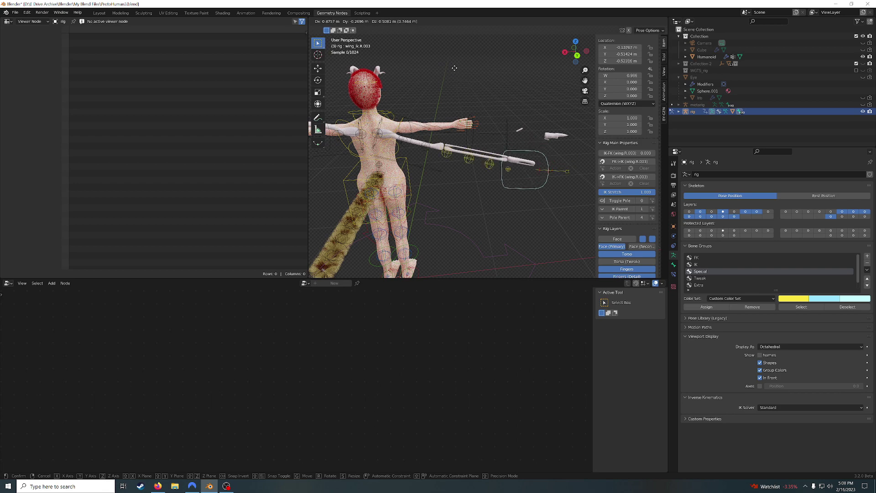
pyautogui.rightClick(511, 88)
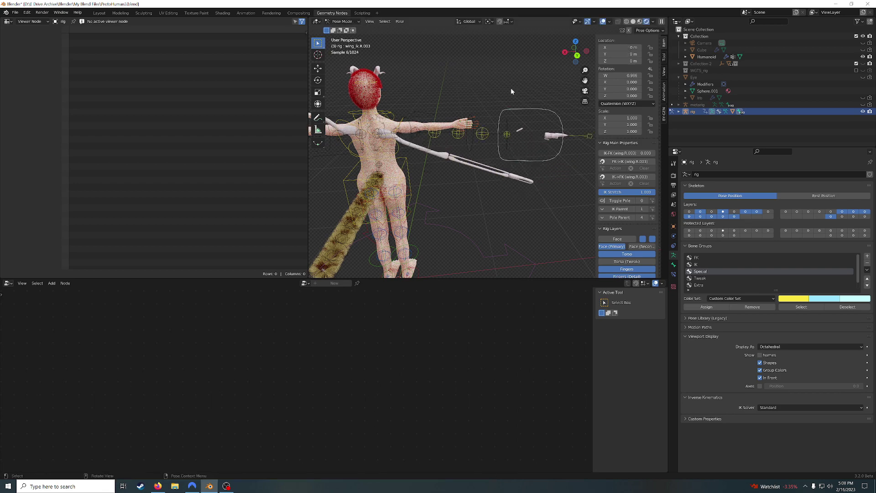
# Move the wing_ik.R.003 control bone up and inward toward the body so that the right wing bends at its joint
pyautogui.click(528, 161)
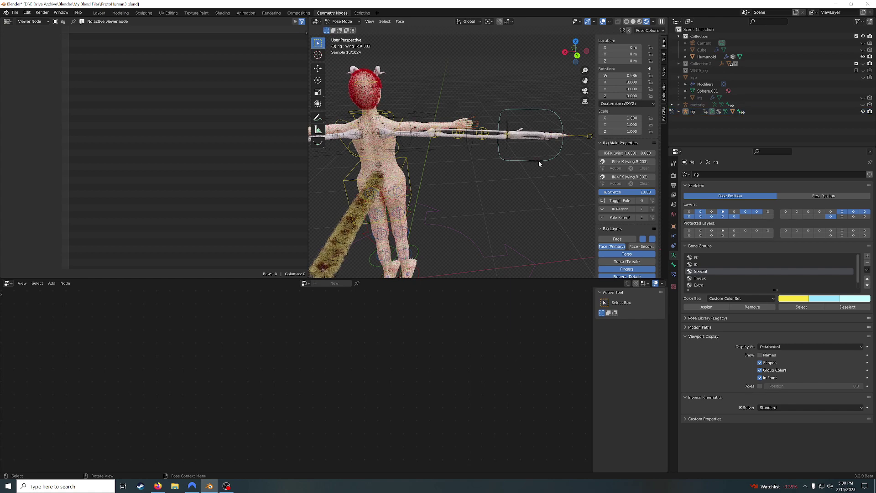
pyautogui.click(527, 161)
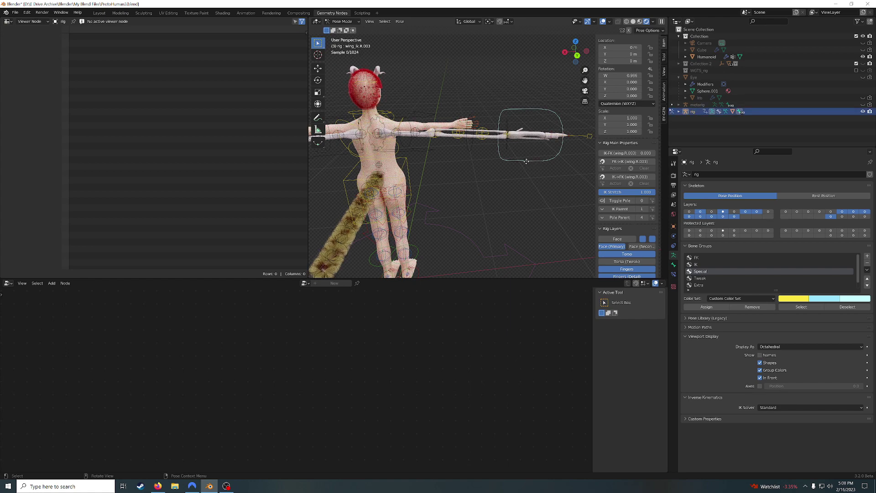
pyautogui.press('g')
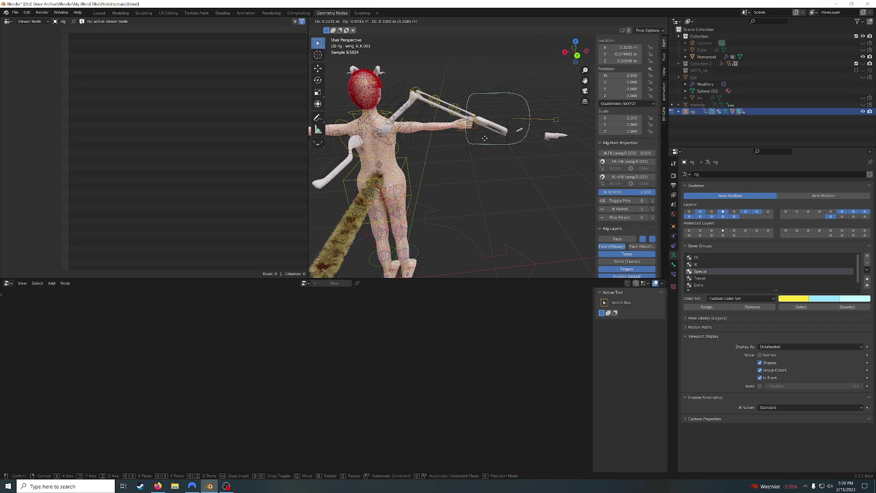
pyautogui.click(498, 175)
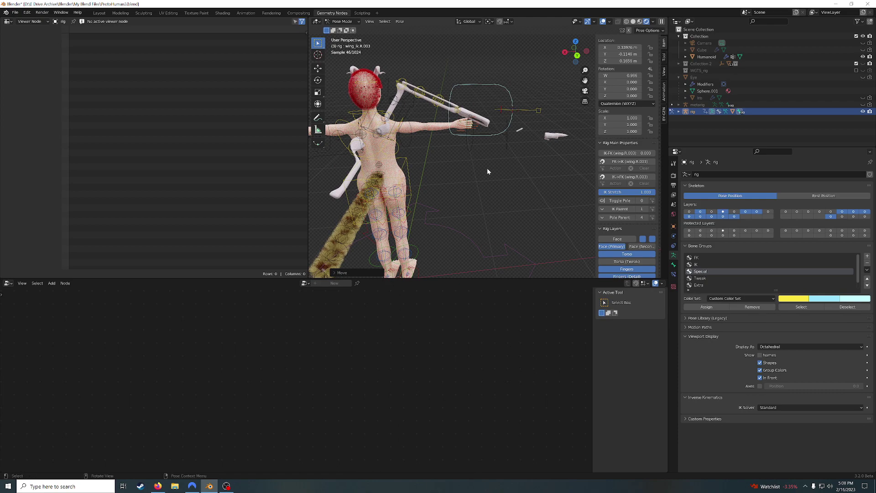
# Turn off the viewport display of the Humanoid's Fur modifier
pyautogui.moveTo(450, 161); pyautogui.dragTo(510, 169, button='middle')
pyautogui.scroll(6, 473, 160)
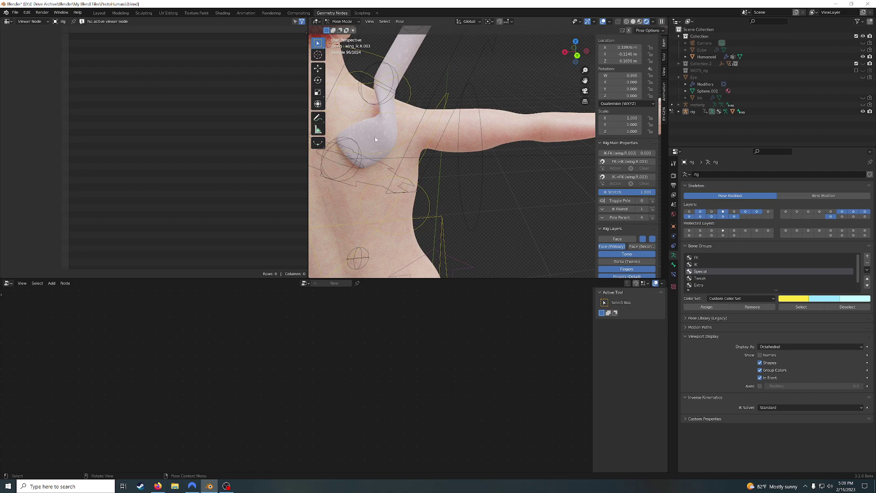
pyautogui.scroll(-5, 484, 183)
pyautogui.moveTo(484, 183); pyautogui.dragTo(469, 198, button='middle')
pyautogui.scroll(5, 470, 196)
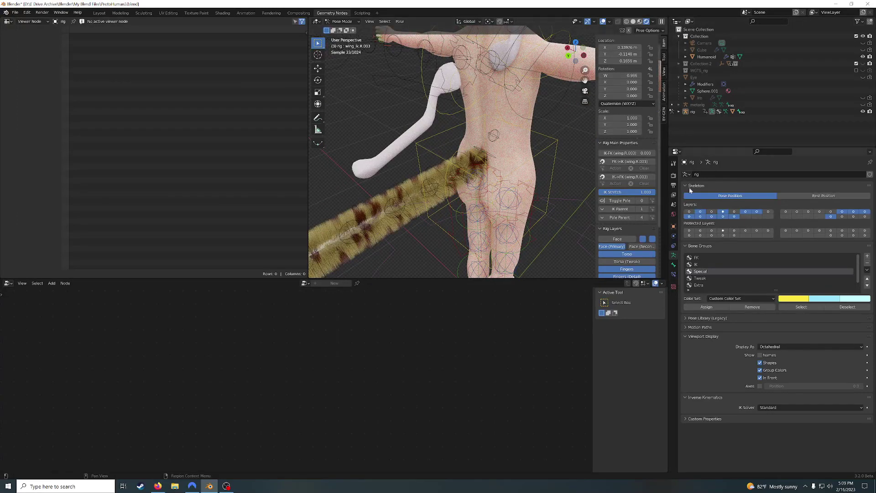
pyautogui.click(705, 57)
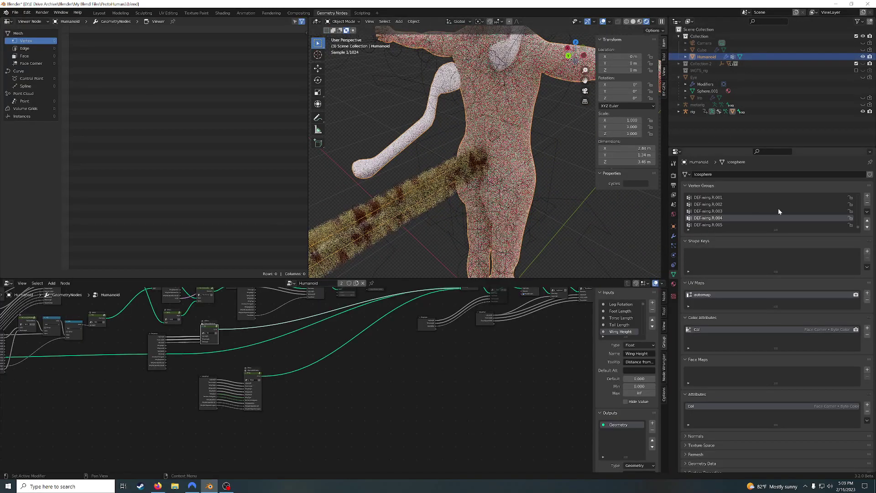
pyautogui.click(673, 237)
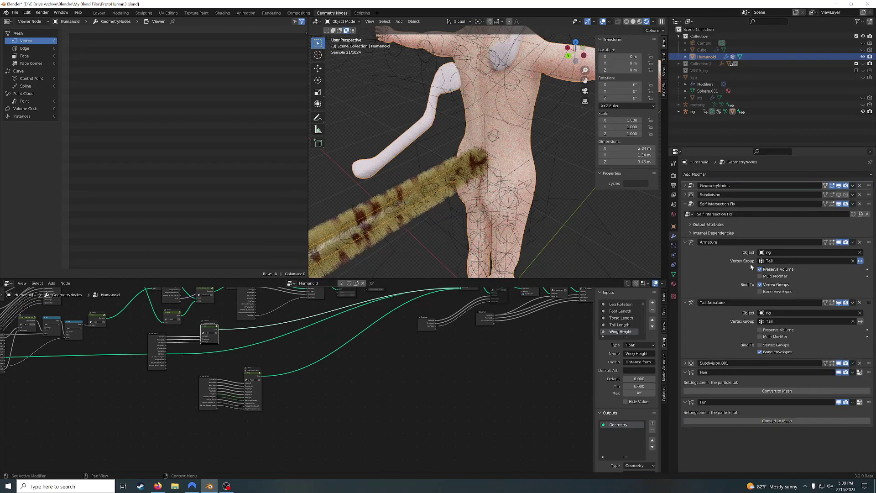
pyautogui.click(840, 403)
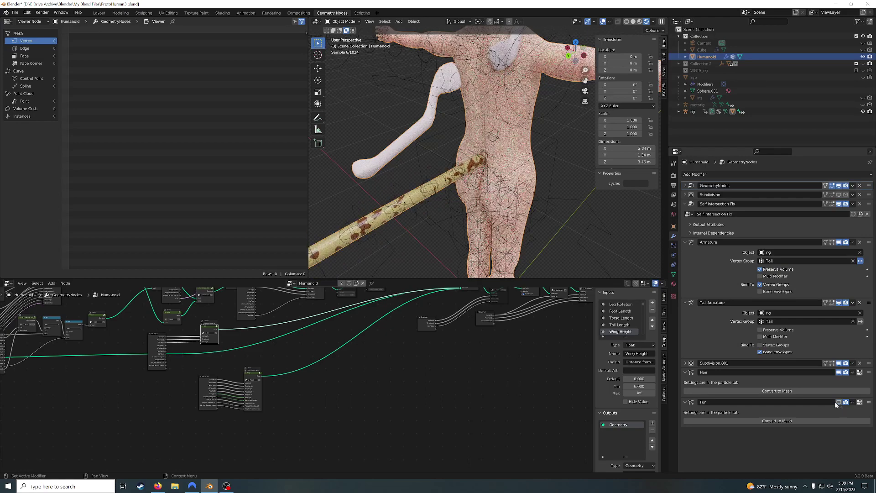
# Put the rig in Pose Mode and set the tail.001 bone's scale to 0.2 on all three axes
pyautogui.scroll(-2, 446, 199)
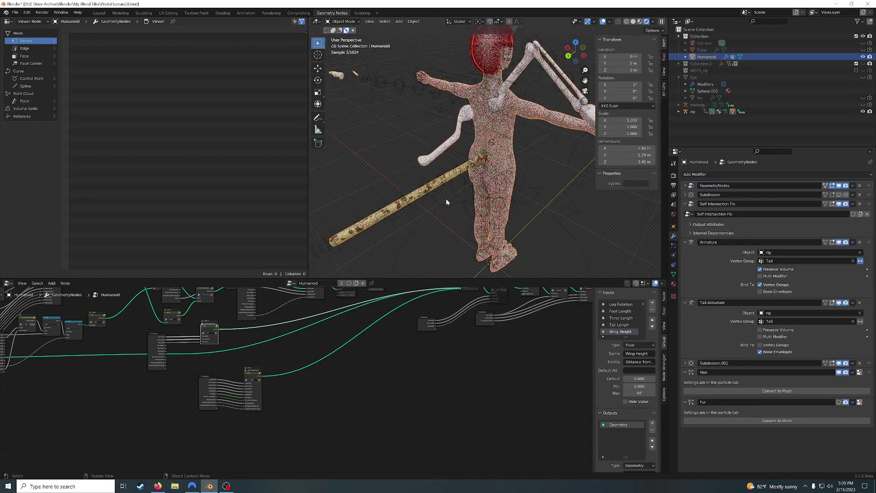
pyautogui.click(314, 253)
pyautogui.hotkey('ctrl', 'Tab')
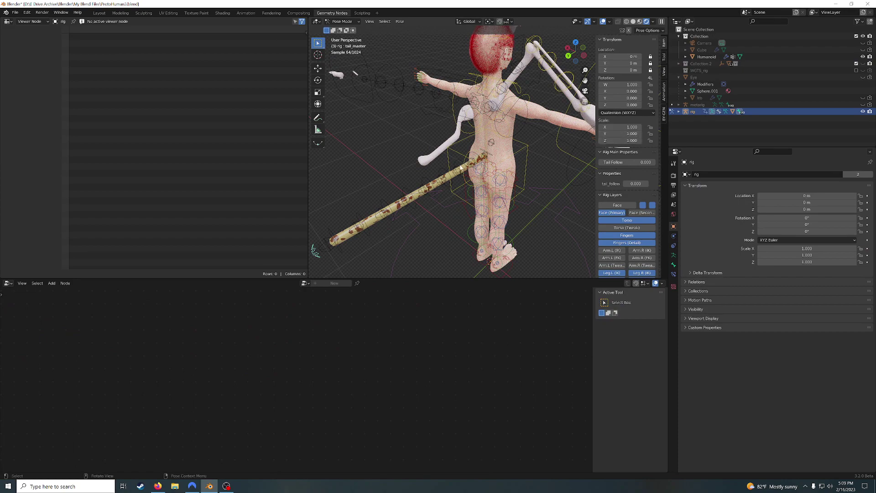
pyautogui.scroll(8, 481, 169)
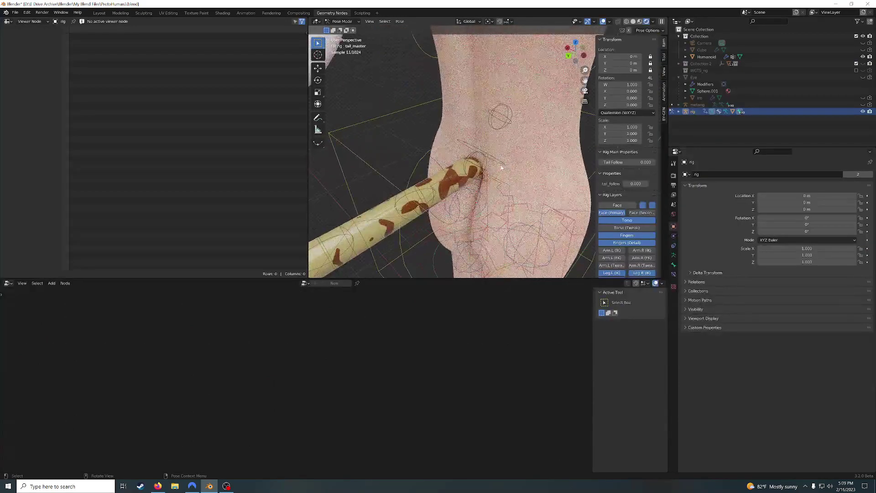
pyautogui.click(448, 179)
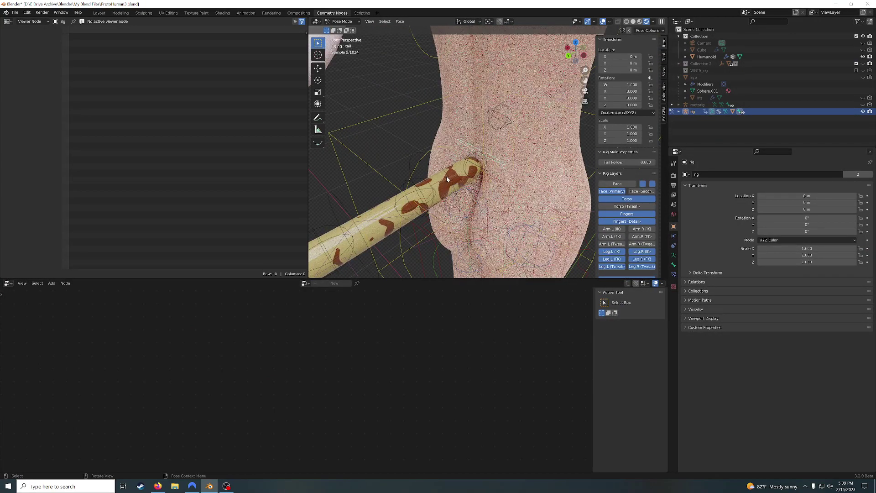
pyautogui.click(447, 180)
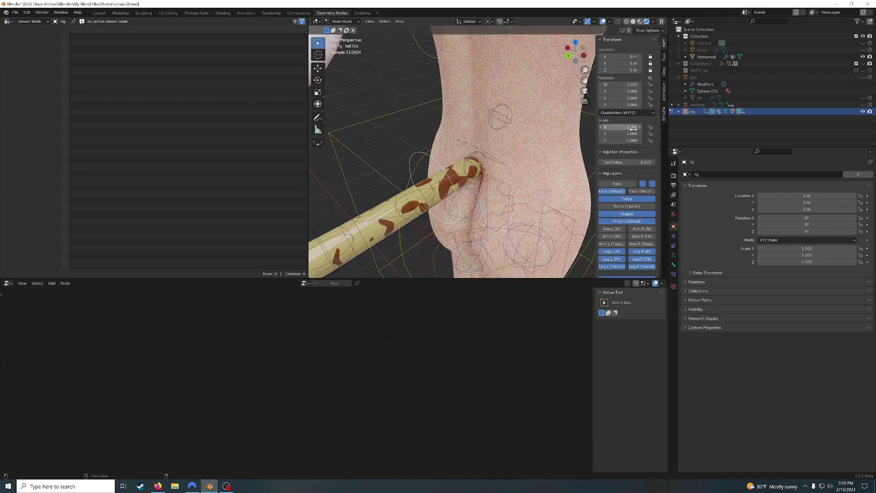
pyautogui.moveTo(629, 127); pyautogui.dragTo(629, 141)
pyautogui.write('.2')
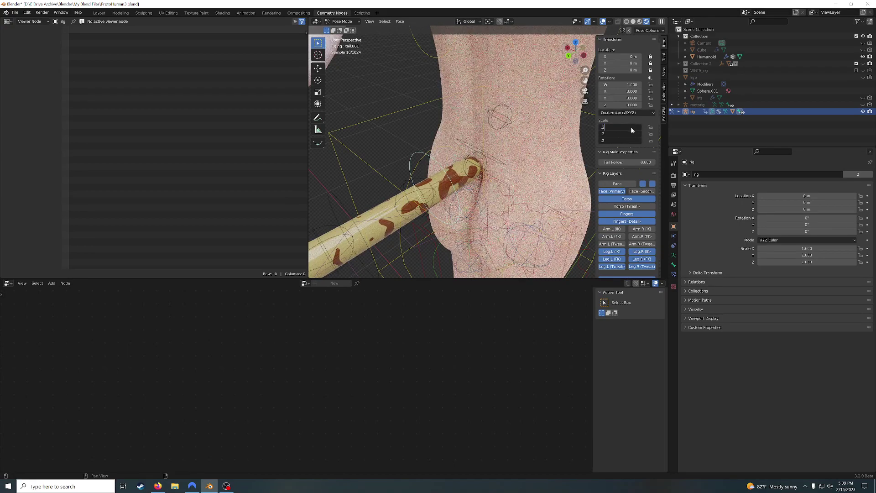
pyautogui.press('Return')
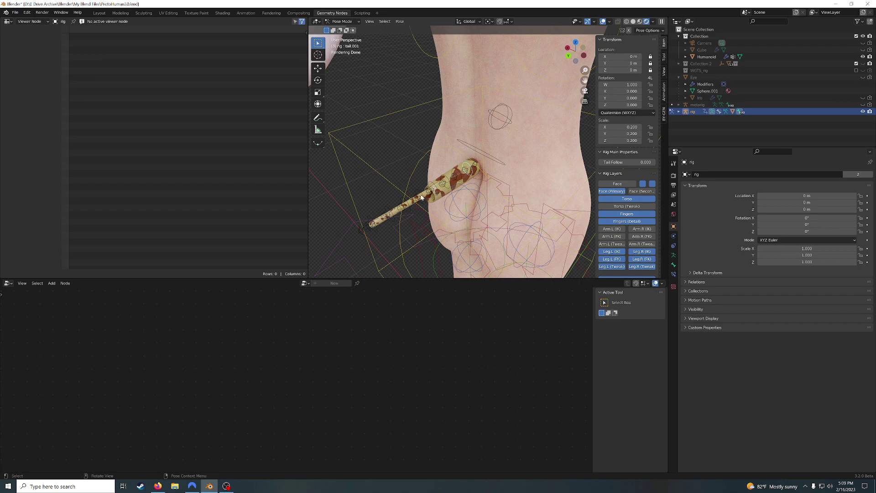
# Scale the tail.001 bone to 0 on all three axes, and restore its scale to 1
pyautogui.scroll(-6, 467, 171)
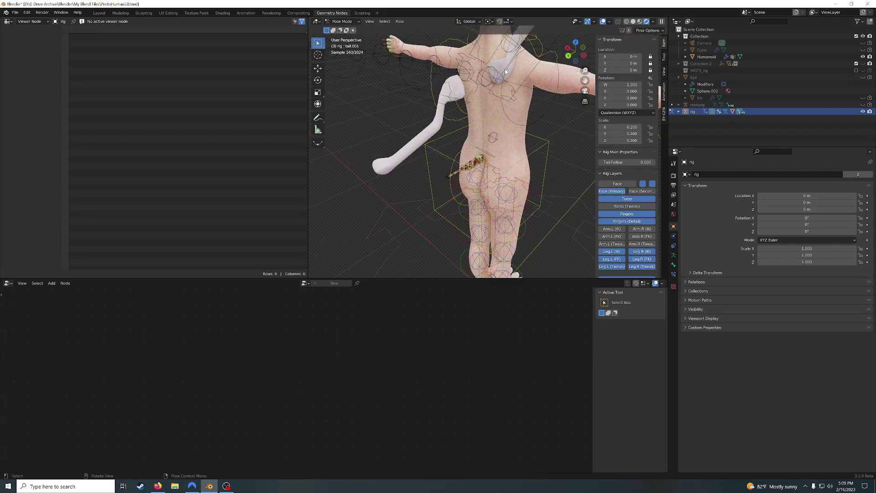
pyautogui.moveTo(531, 195); pyautogui.dragTo(574, 173, button='middle')
pyautogui.moveTo(626, 127); pyautogui.dragTo(626, 140)
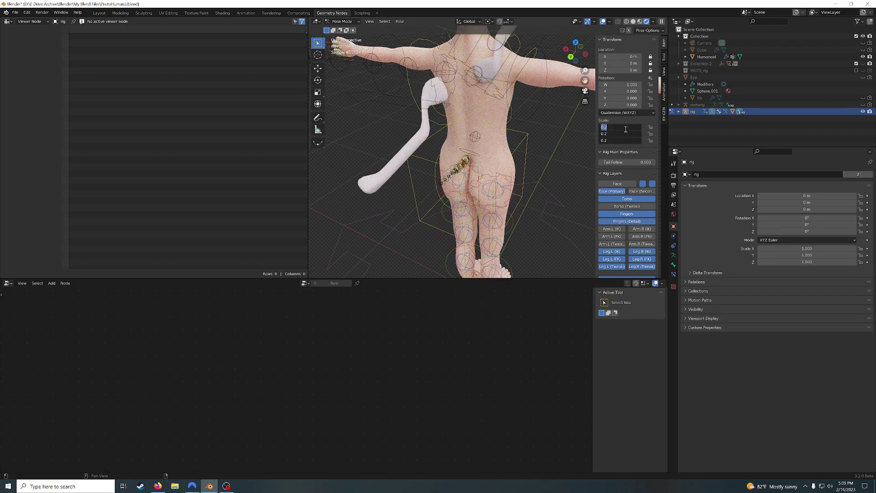
pyautogui.write('0')
pyautogui.press('Return')
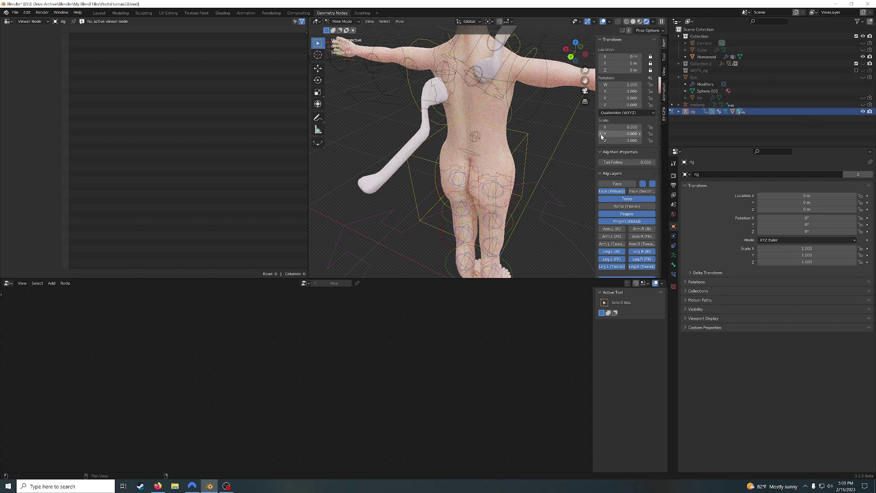
pyautogui.moveTo(621, 127); pyautogui.dragTo(620, 141)
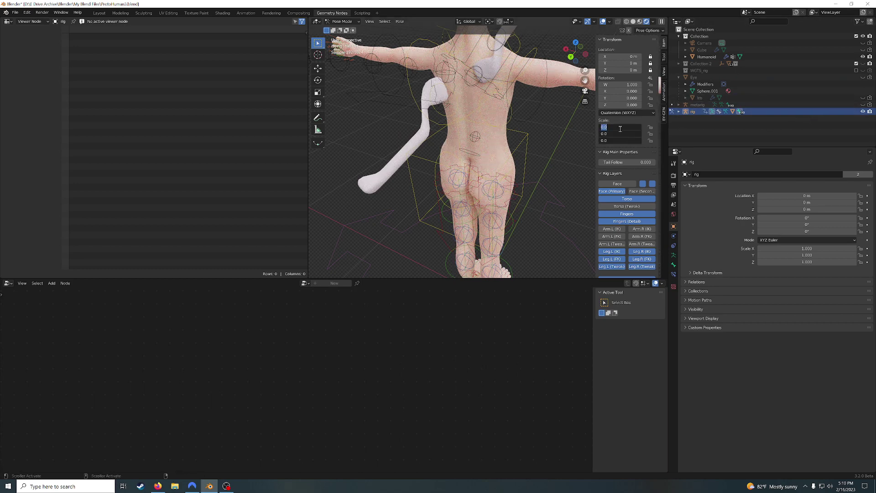
pyautogui.write('1')
pyautogui.press('Return')
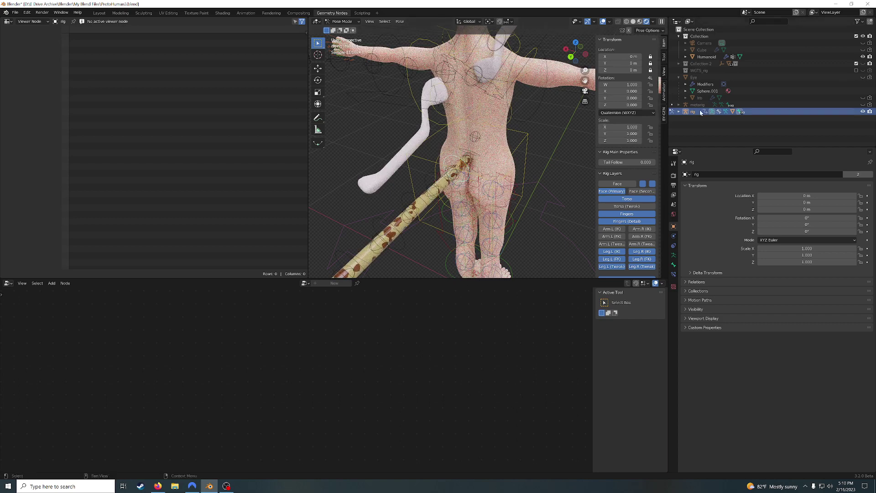
# Hide the rig, make the metarig visible, and select the metarig
pyautogui.click(863, 111)
pyautogui.click(863, 104)
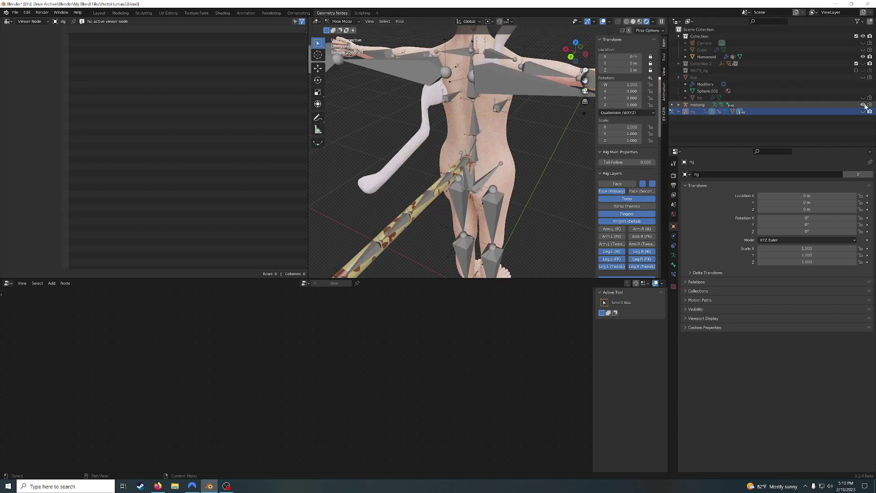
pyautogui.scroll(-3, 489, 144)
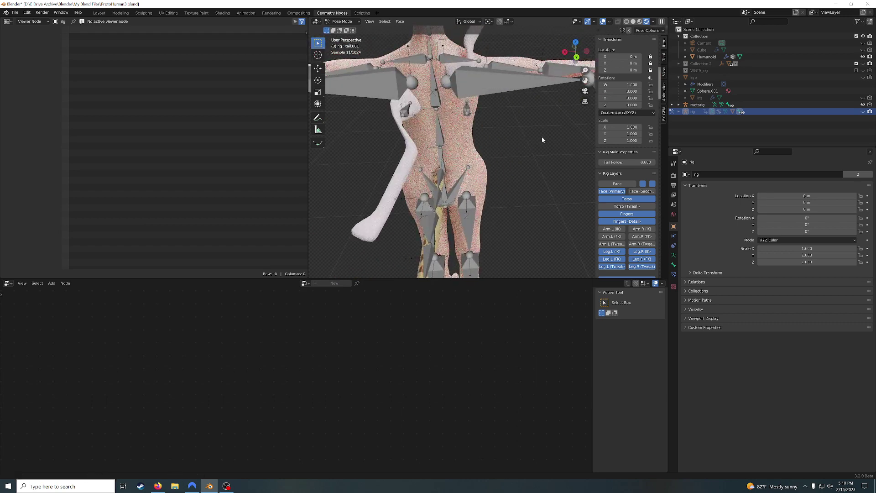
pyautogui.scroll(5, 542, 136)
pyautogui.moveTo(522, 188); pyautogui.dragTo(434, 94, button='middle')
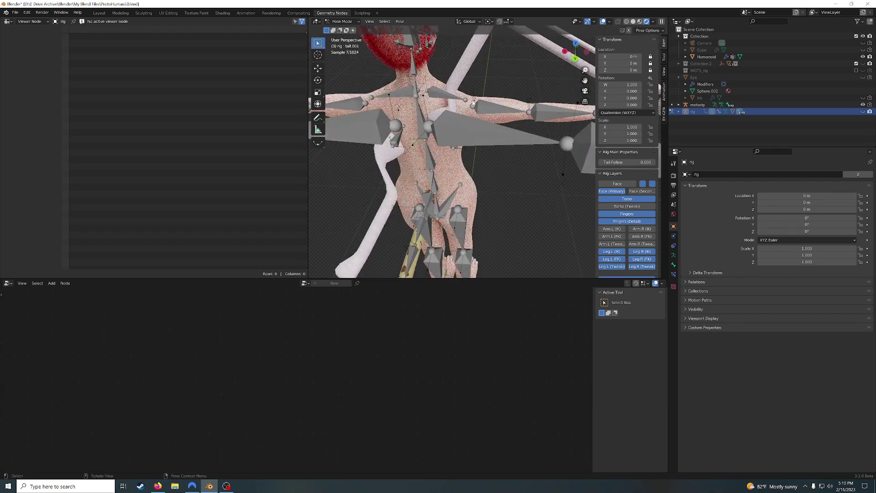
pyautogui.click(458, 135)
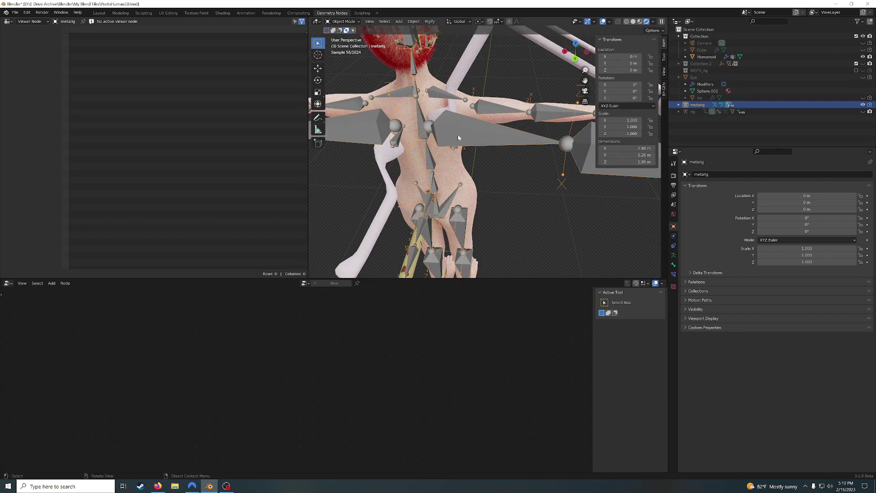
pyautogui.moveTo(458, 135); pyautogui.dragTo(488, 135, button='middle')
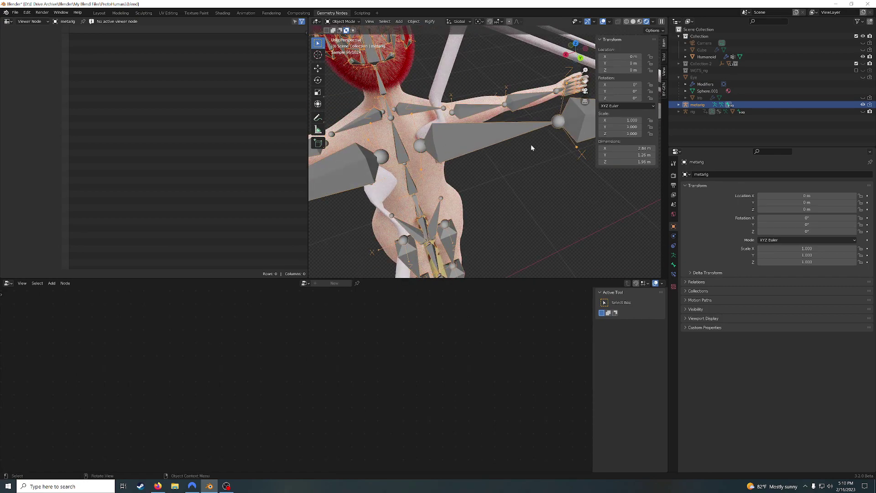
# Put the metarig in Edit Mode and show the deform settings of the wing.R.001 bone
pyautogui.moveTo(532, 147); pyautogui.dragTo(507, 158, button='middle')
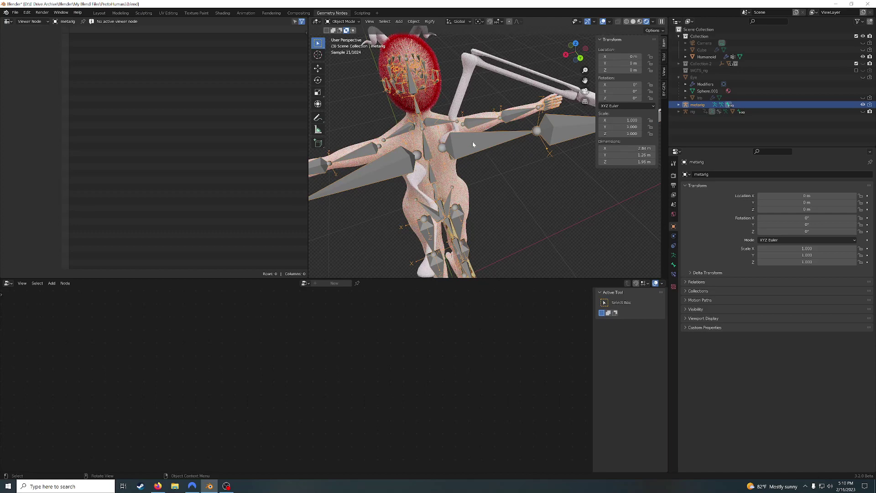
pyautogui.click(343, 22)
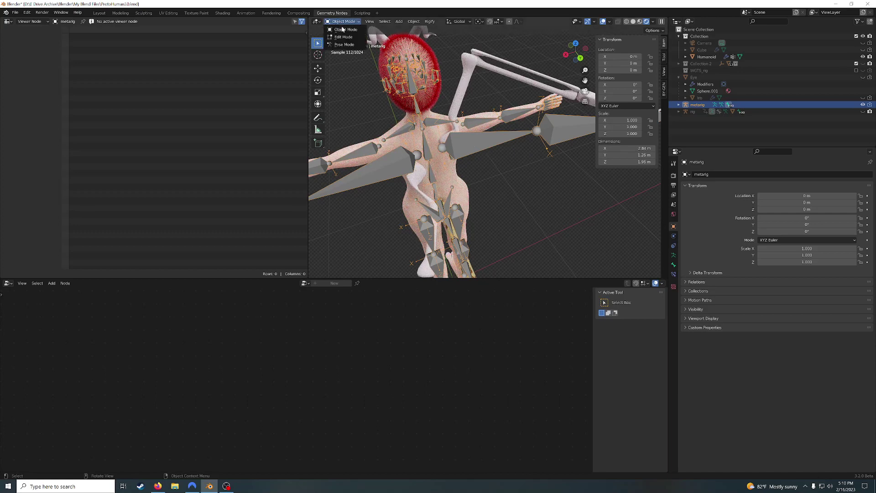
pyautogui.click(343, 37)
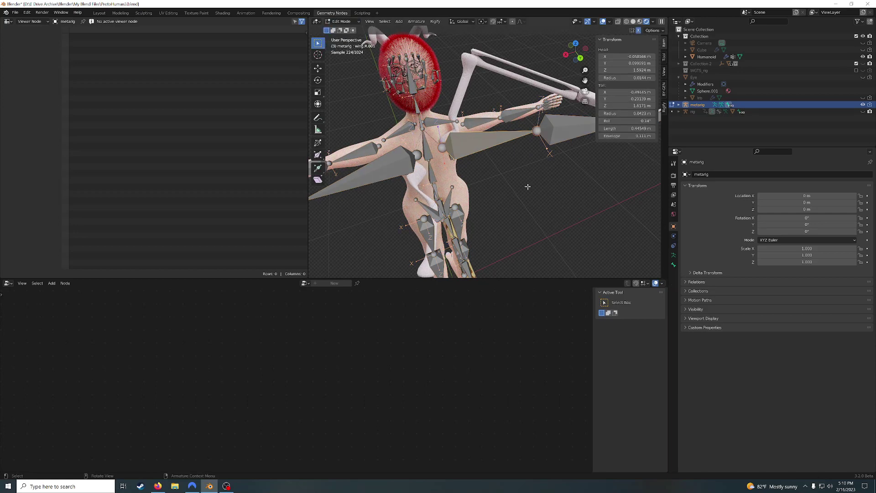
pyautogui.click(675, 266)
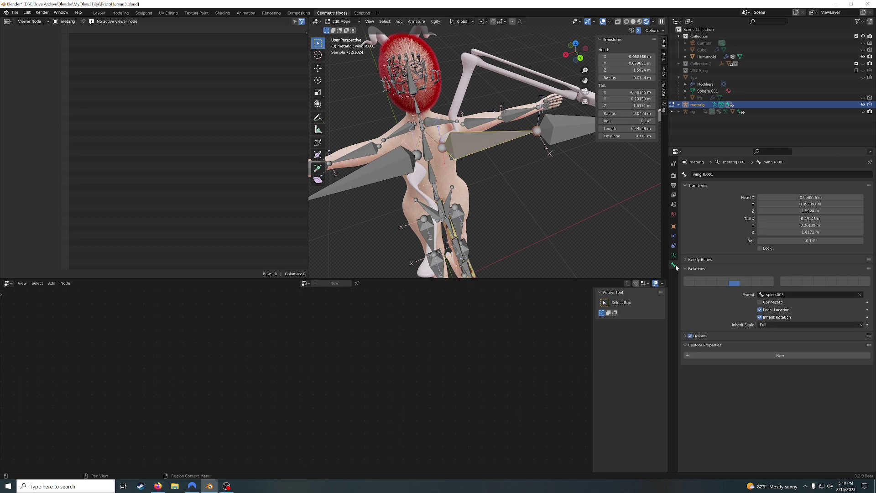
pyautogui.click(686, 336)
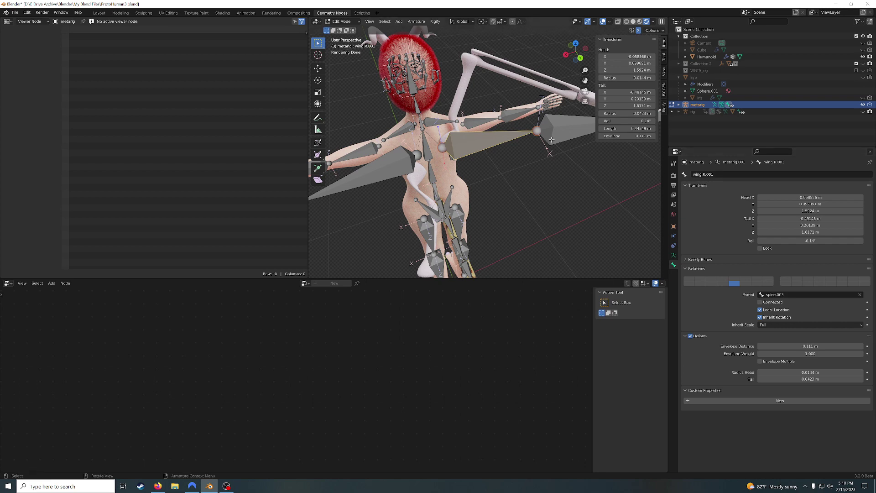
# Switch the metarig to Pose Mode and examine the Rigify type options of the wing.R.001 bone
pyautogui.click(347, 21)
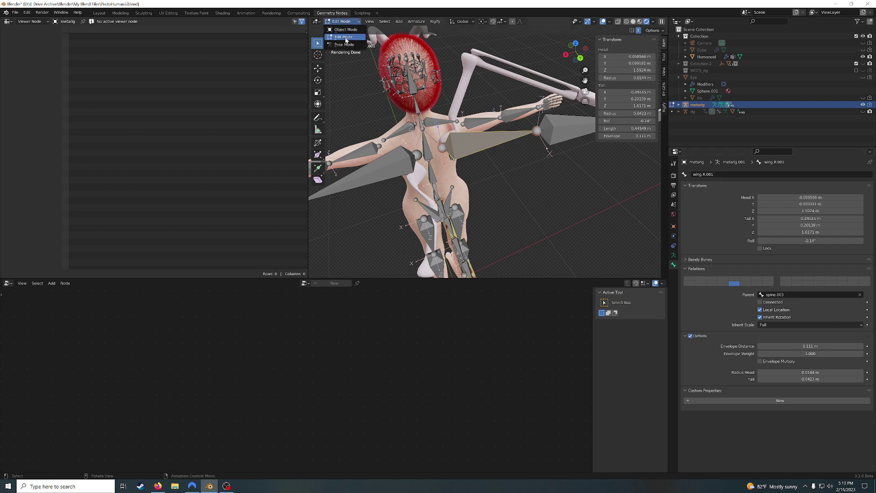
pyautogui.click(342, 44)
pyautogui.scroll(-7, 725, 330)
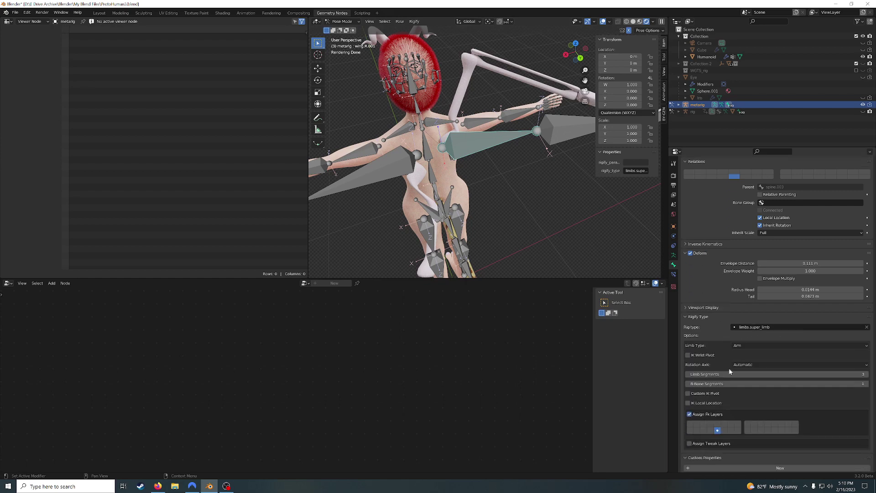
pyautogui.scroll(-2, 697, 362)
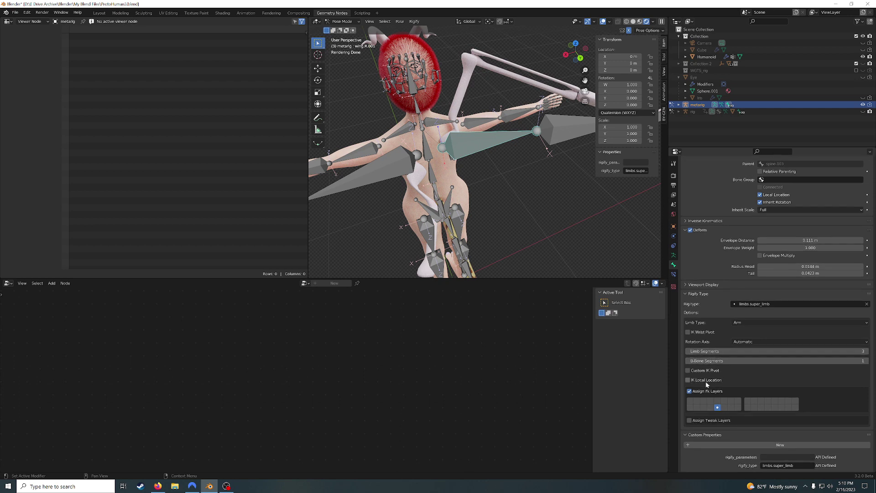
# Compare the Rigify type options of the upper_arm.R bone with those of wing.R.001
pyautogui.click(473, 124)
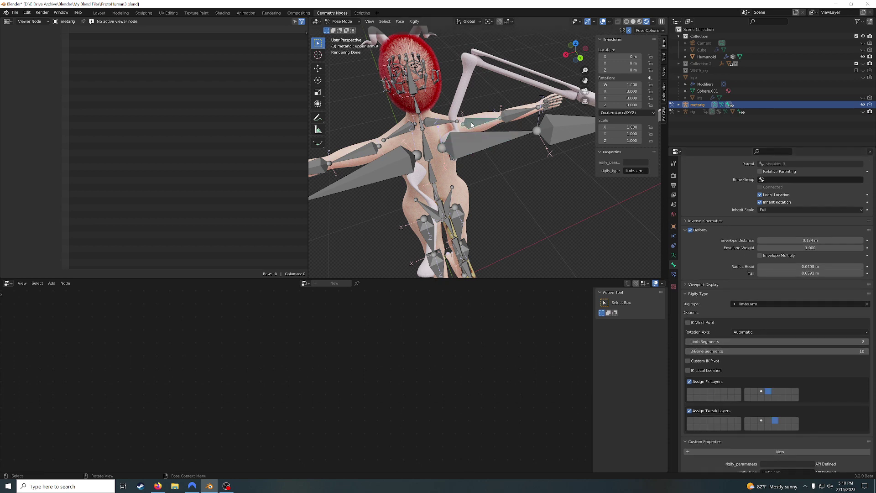
pyautogui.click(470, 150)
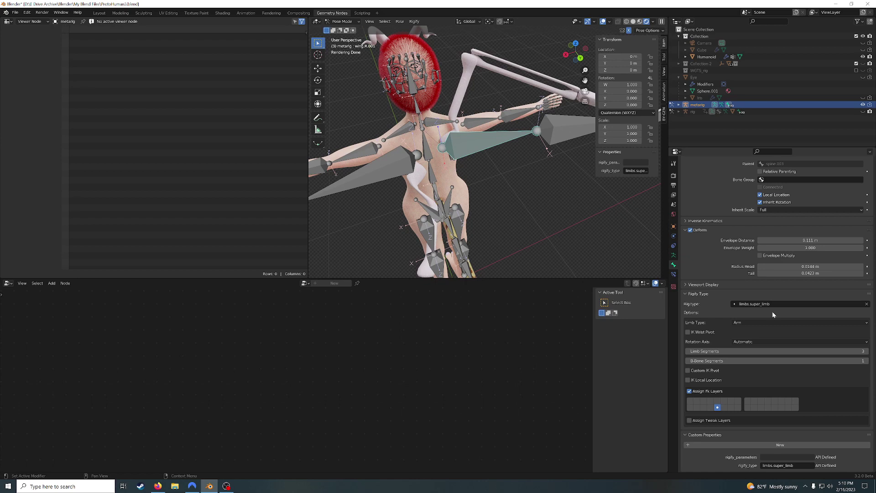
pyautogui.scroll(-5, 577, 209)
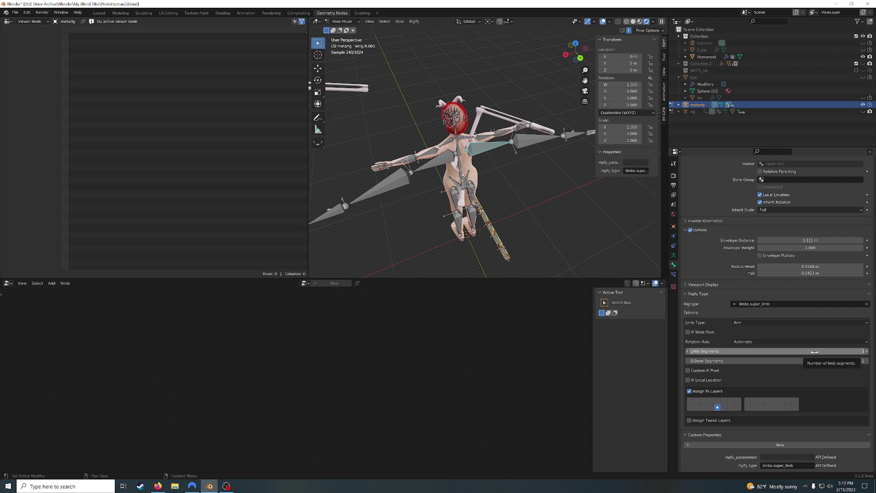
pyautogui.scroll(1, 815, 351)
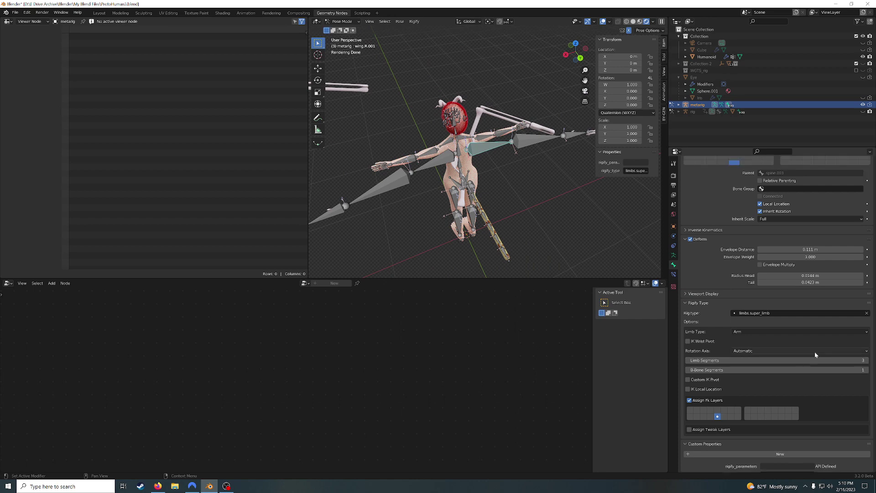
pyautogui.scroll(-1, 815, 354)
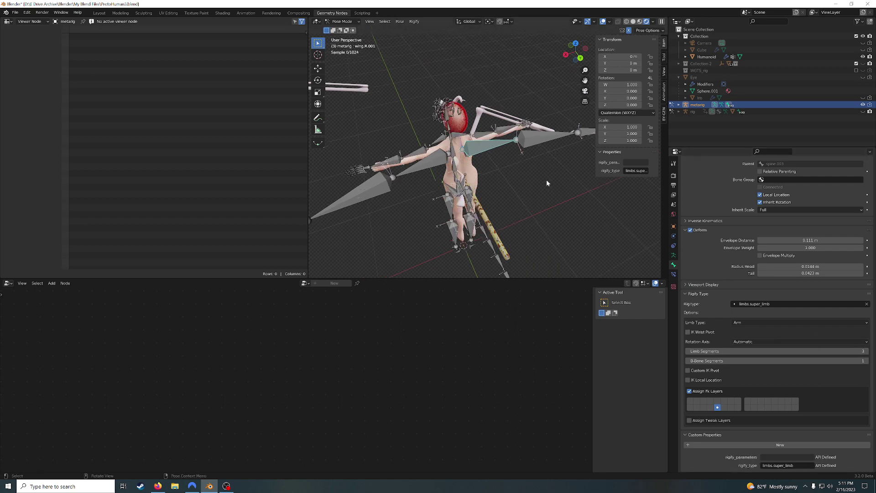
# Inspect the bone properties and Rigify types of wing.R.001, wing.R.002 and wing.R.003
pyautogui.click(573, 137)
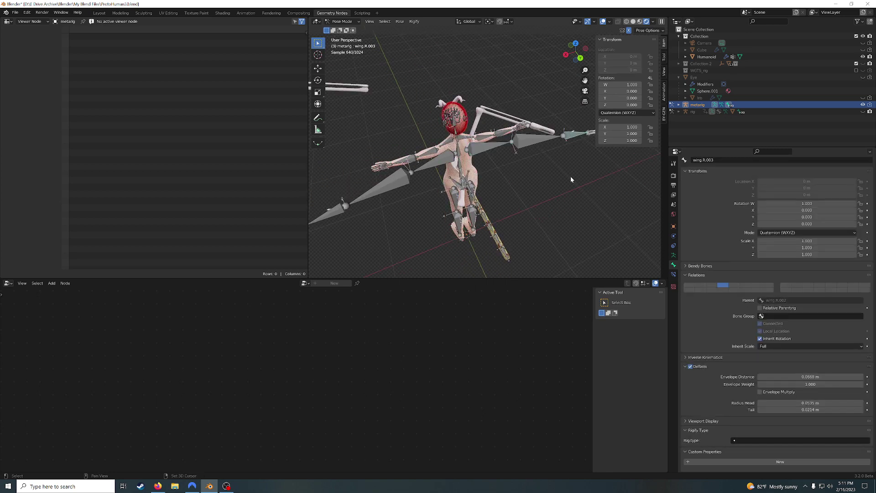
pyautogui.moveTo(571, 180); pyautogui.dragTo(529, 157, button='middle')
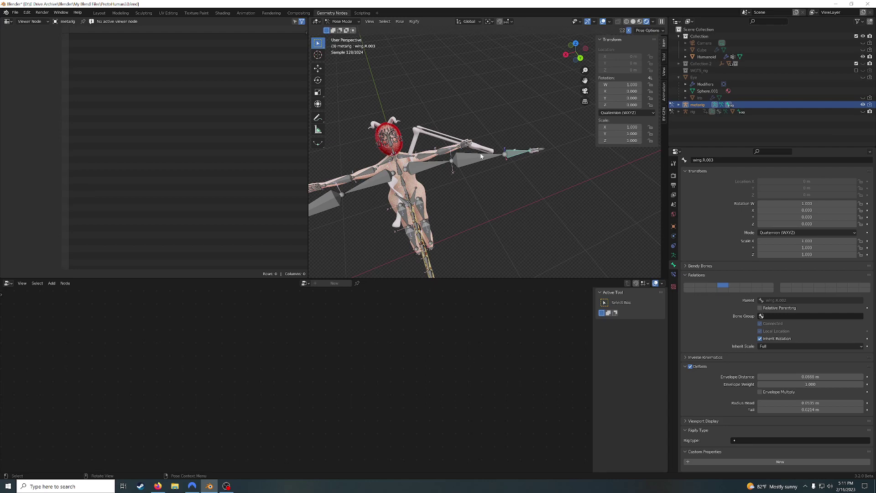
pyautogui.scroll(5, 456, 186)
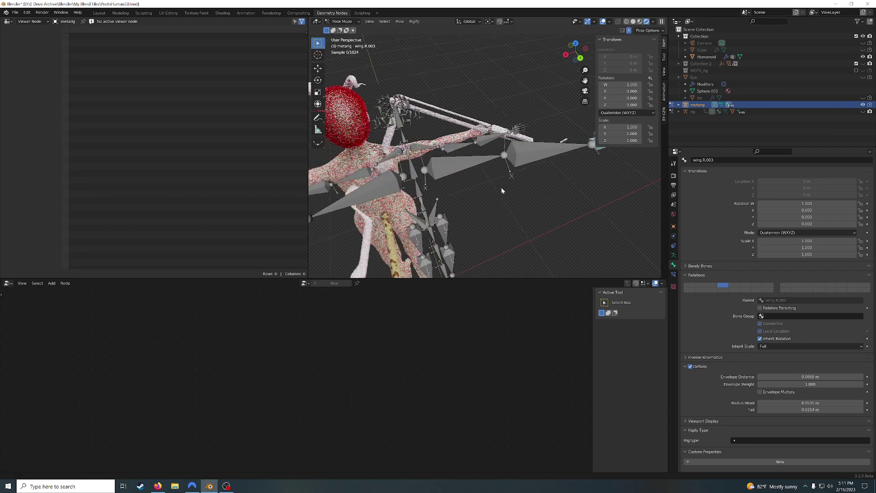
pyautogui.click(452, 173)
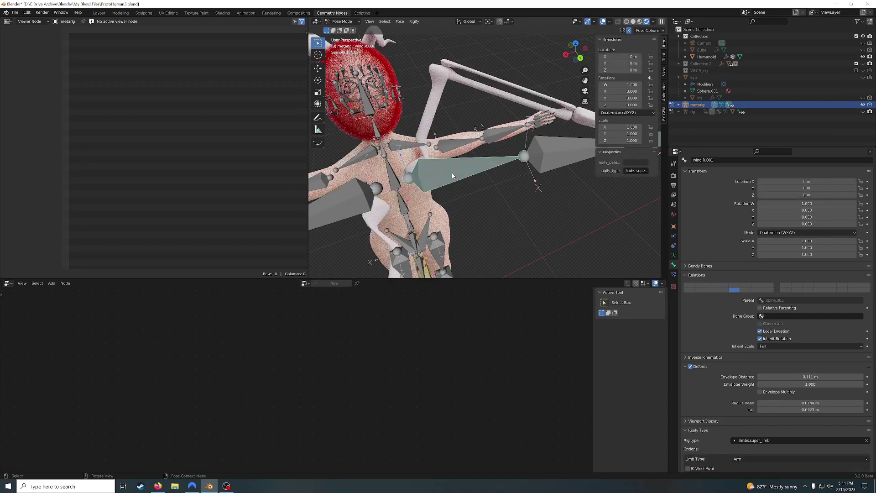
pyautogui.click(563, 151)
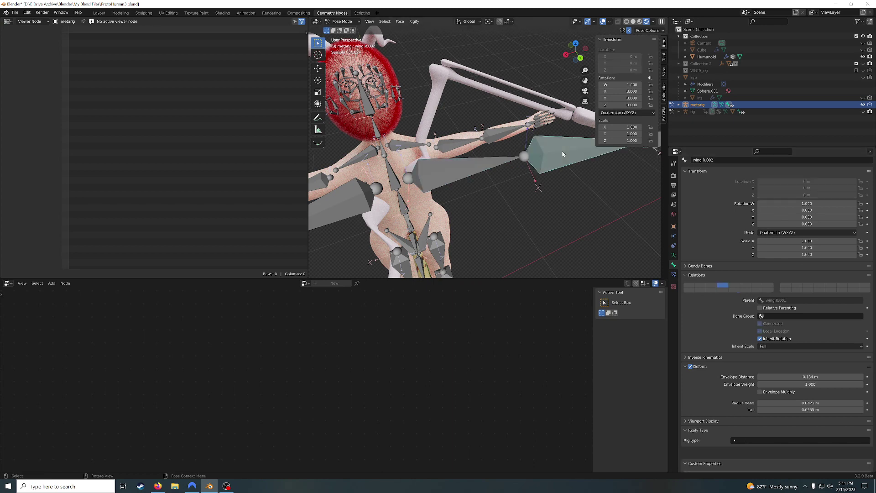
pyautogui.scroll(-3, 570, 183)
pyautogui.click(590, 145)
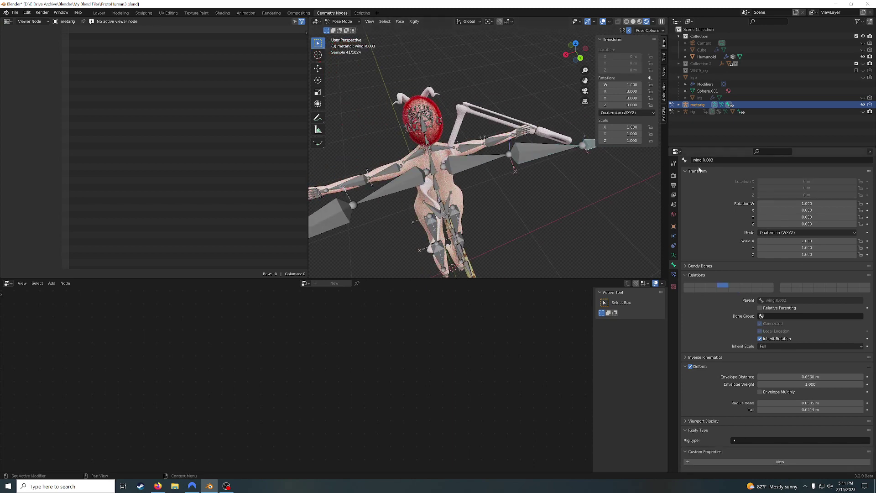
# Inspect the Rigify types of the wing tip bones wing.R.004 and wing.R.005
pyautogui.scroll(-1, 562, 201)
pyautogui.scroll(4, 548, 207)
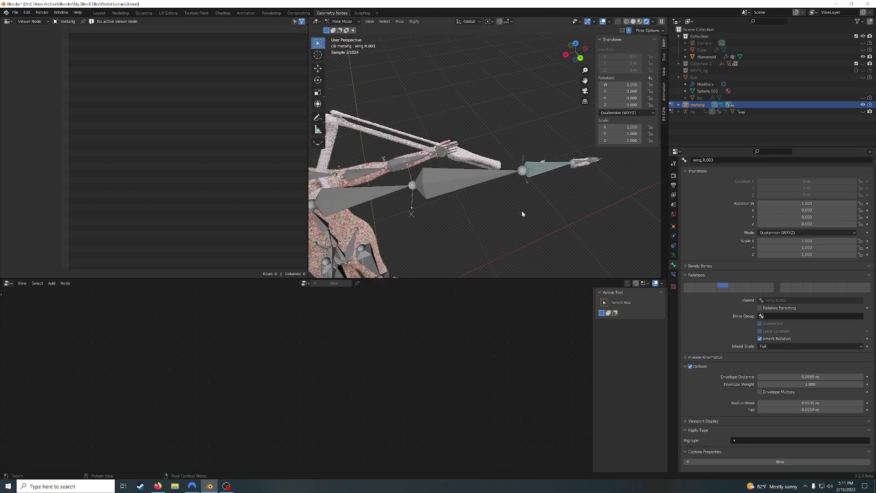
pyautogui.click(584, 161)
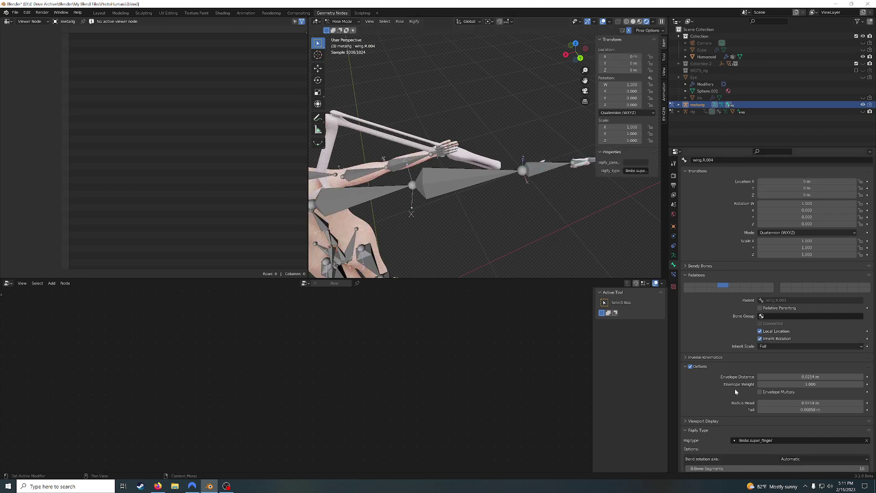
pyautogui.scroll(-1, 552, 172)
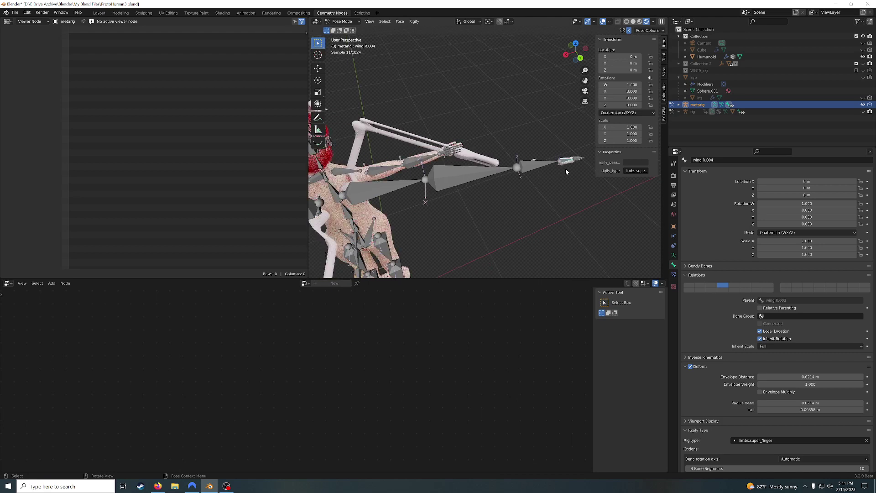
pyautogui.click(579, 158)
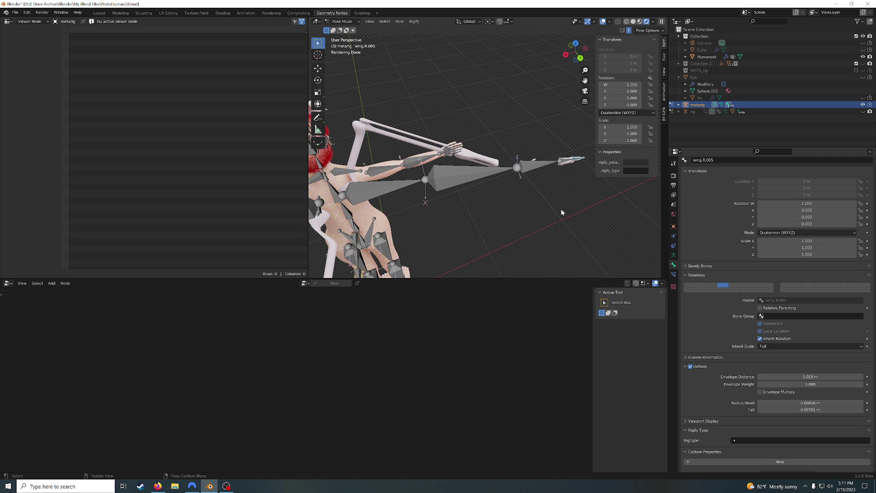
# Check which parent bones are assigned to wing.R.001 and to the first tail bone
pyautogui.moveTo(528, 207); pyautogui.dragTo(543, 111, button='middle')
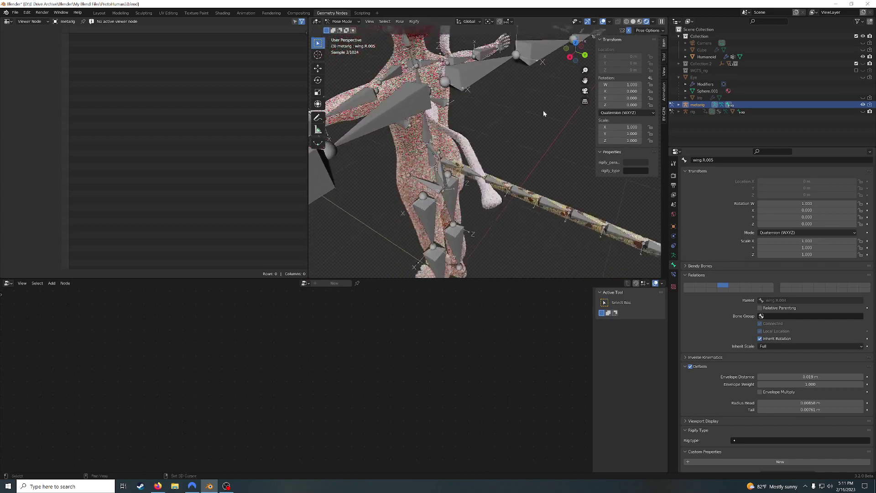
pyautogui.click(481, 69)
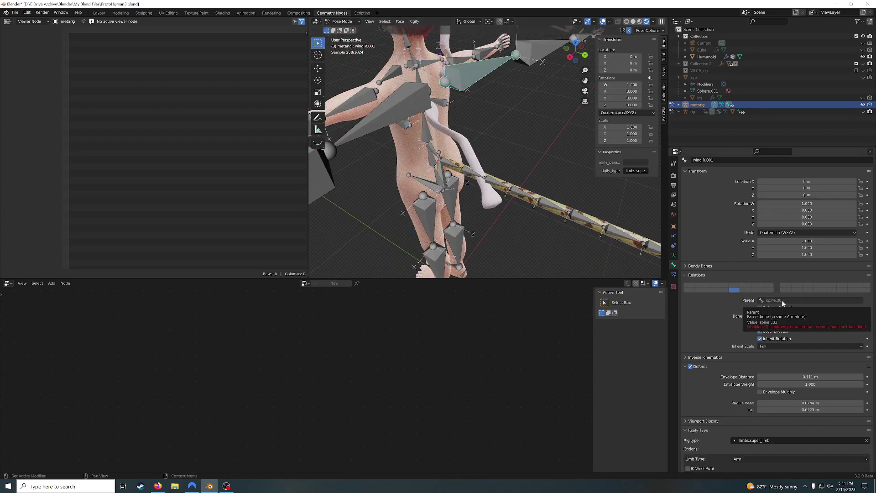
pyautogui.scroll(4, 539, 234)
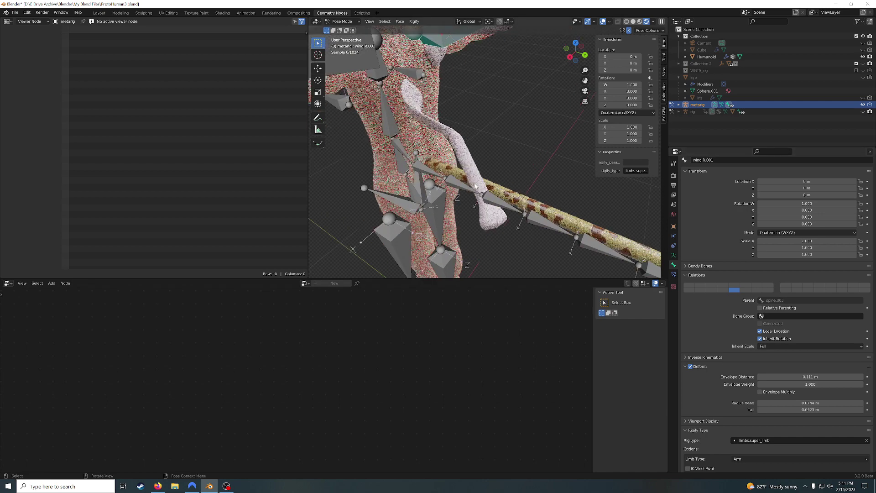
pyautogui.click(421, 171)
pyautogui.press('KP_Decimal')
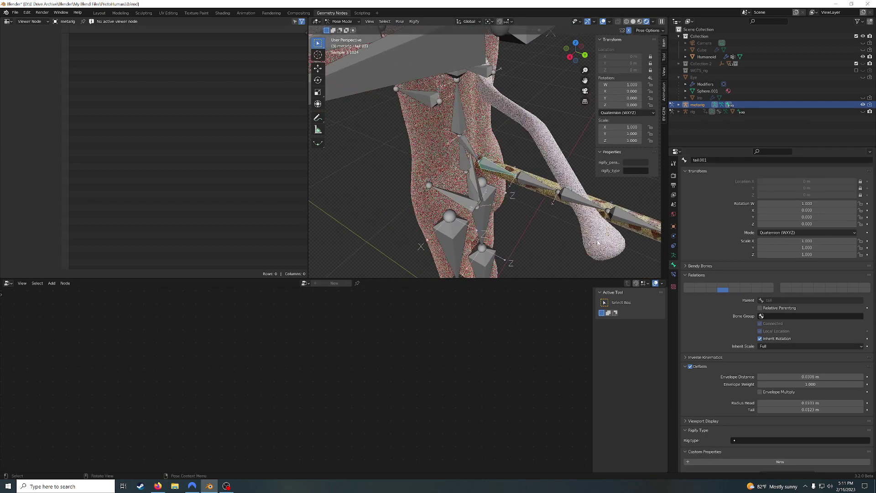
pyautogui.click(462, 143)
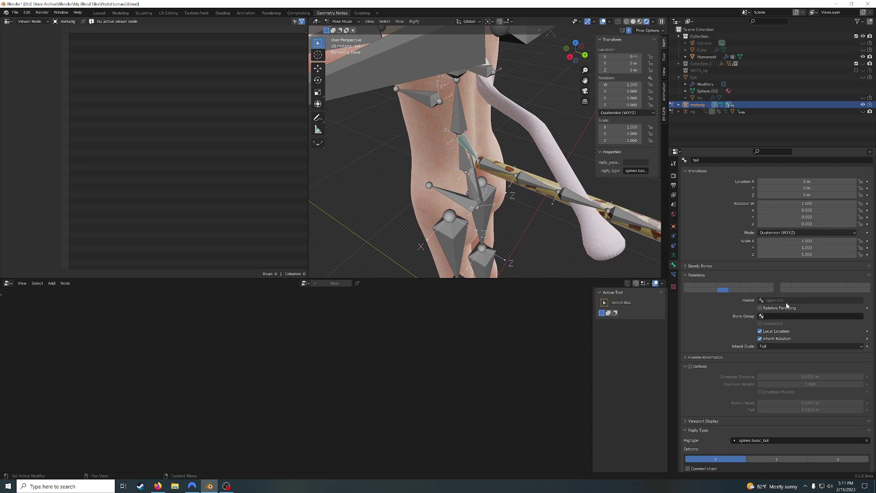
# Inspect the properties of the tail chain bones from tail.001 to tail.004 one after another
pyautogui.click(488, 167)
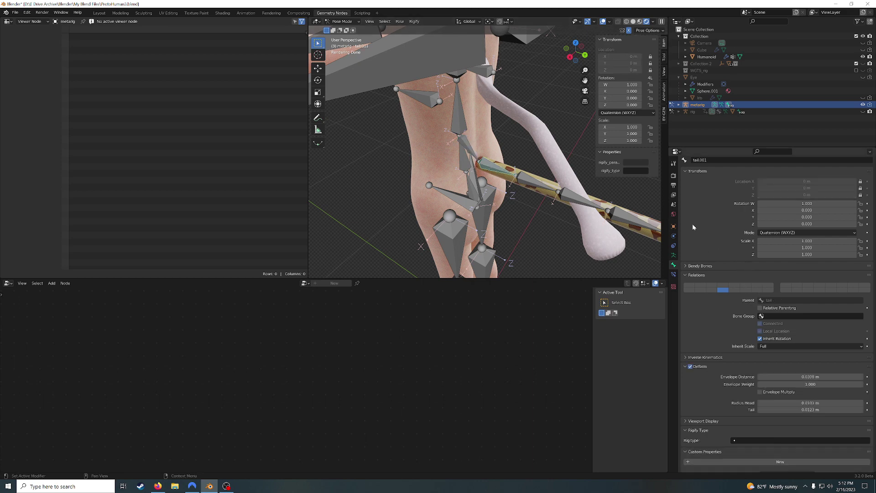
pyautogui.click(525, 183)
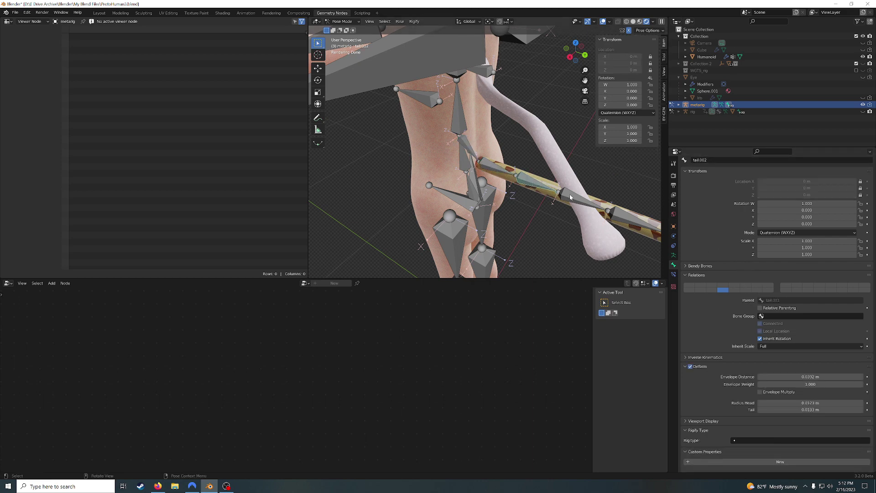
pyautogui.click(570, 197)
pyautogui.click(628, 220)
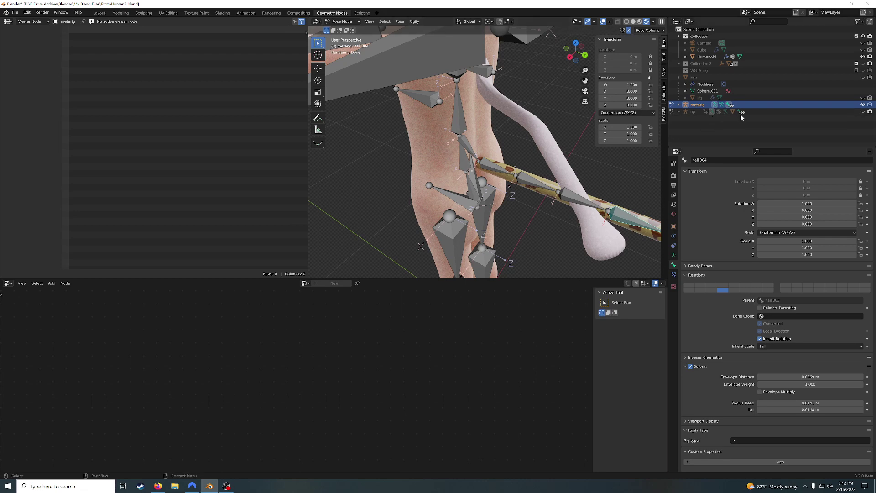
# Select the Humanoid mesh, show its modifiers, and bring up its vertex groups
pyautogui.click(706, 56)
pyautogui.click(674, 236)
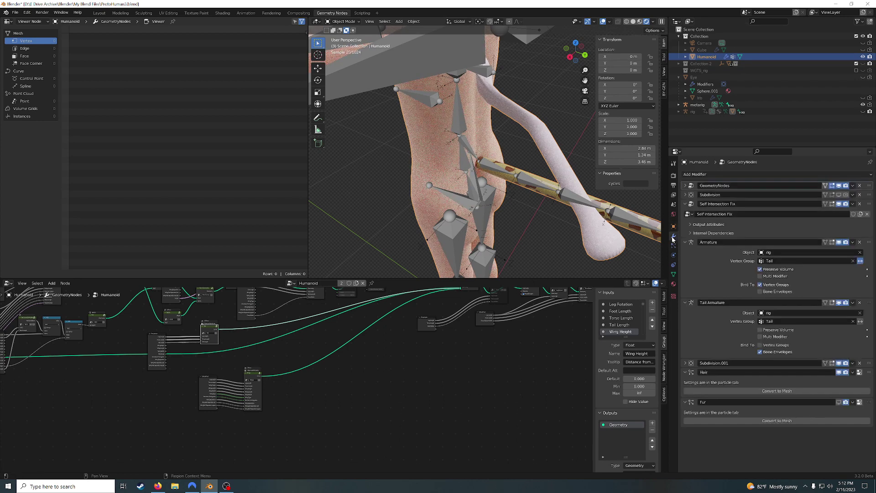
pyautogui.click(674, 274)
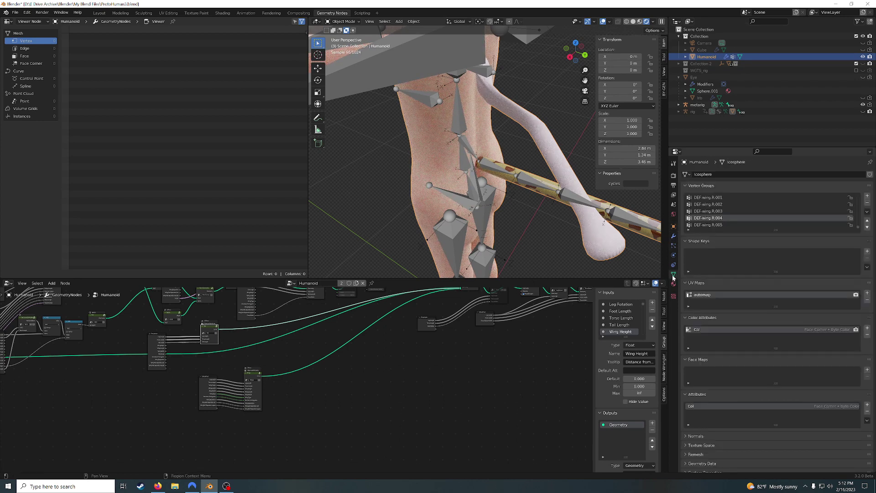
# Look through the Humanoid mesh's vertex groups for the one belonging to the tail
pyautogui.scroll(8, 767, 219)
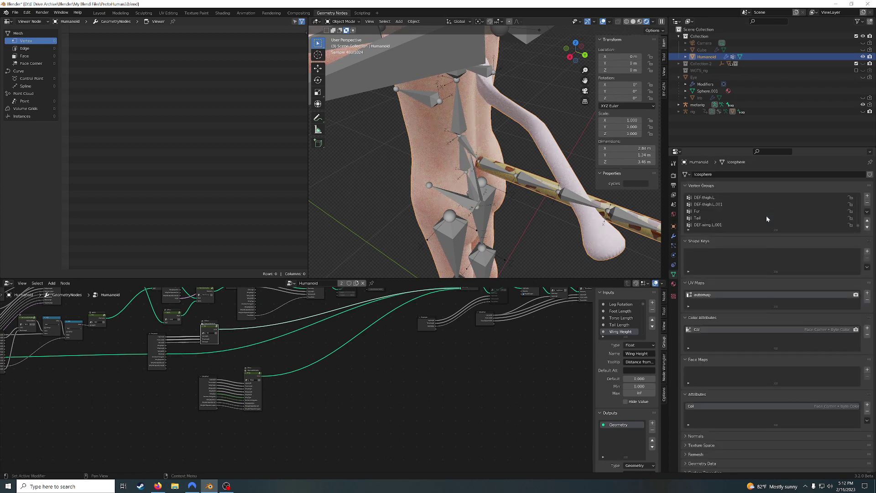
pyautogui.scroll(8, 766, 216)
pyautogui.scroll(8, 766, 216)
pyautogui.scroll(5, 766, 215)
# Search the Humanoid's properties for "tail", collapse the GeometryNodes modifier, and clear the search on the mesh data properties
pyautogui.write('ta')
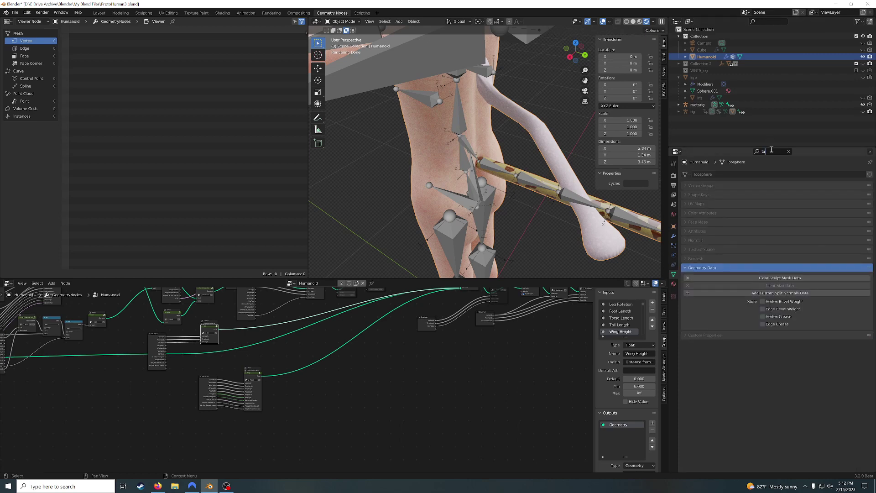
pyautogui.write('il')
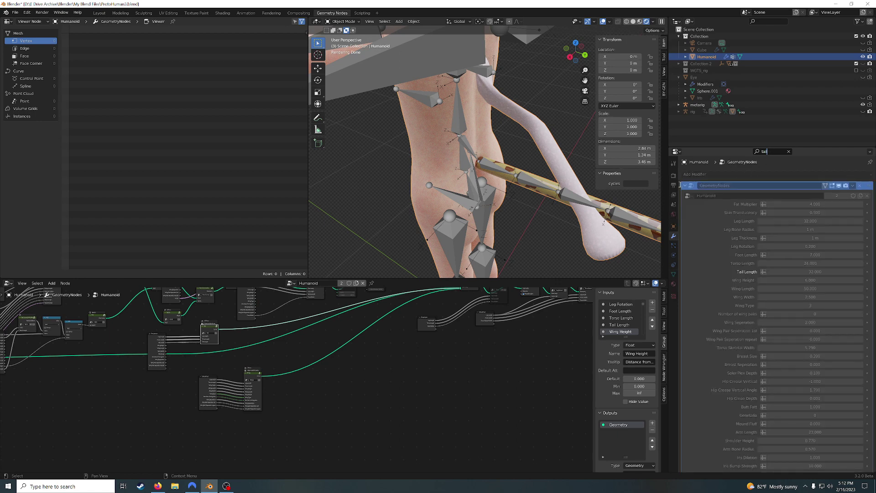
pyautogui.click(686, 187)
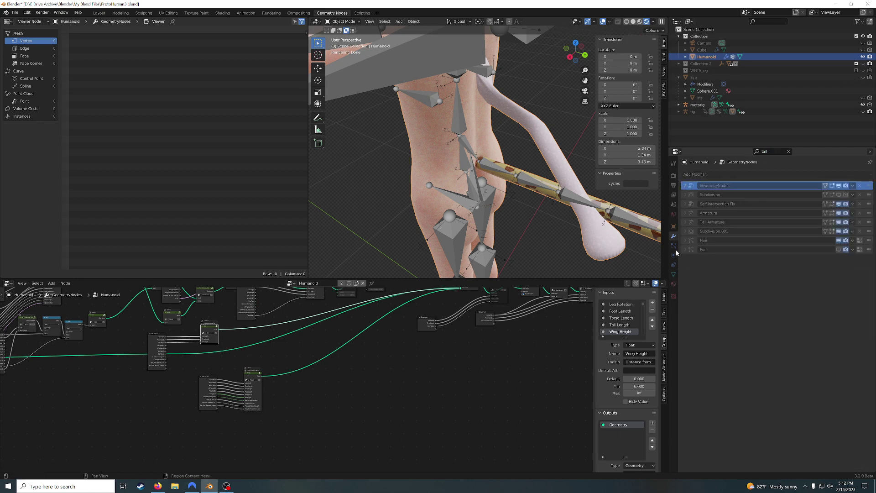
pyautogui.click(675, 275)
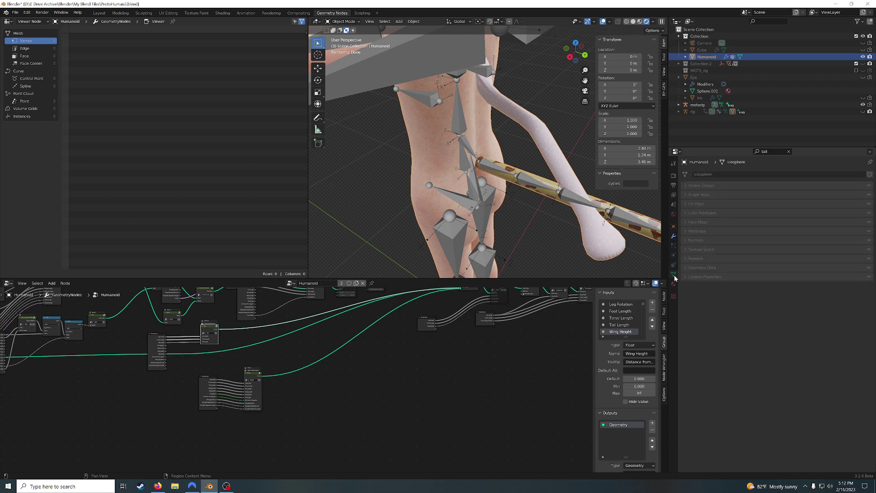
pyautogui.click(789, 151)
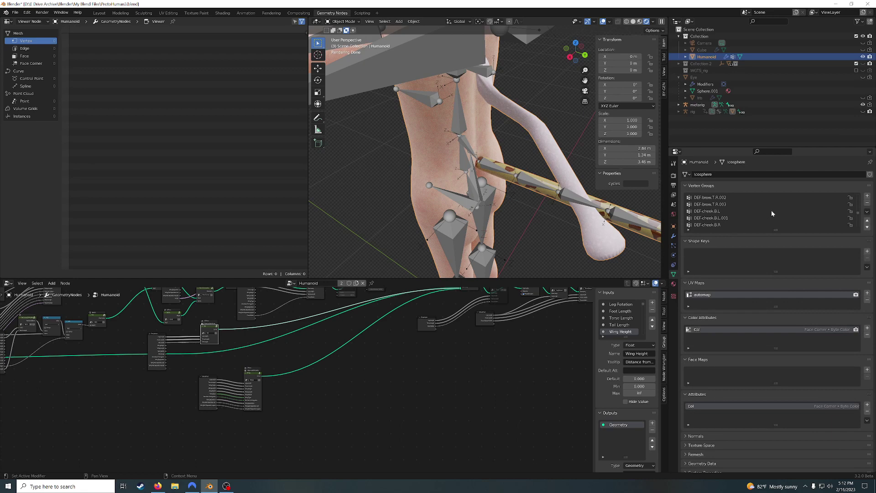
# Look through the vertex groups again and check which vertex group the Armature and Tail Armature modifiers use
pyautogui.scroll(-5, 790, 212)
pyautogui.scroll(1, 790, 212)
pyautogui.scroll(10, 790, 212)
pyautogui.click(674, 236)
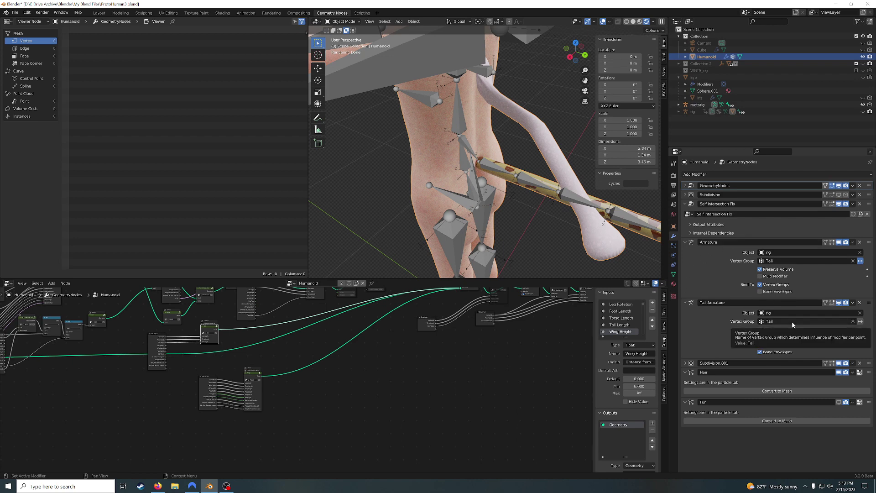
# Find the Tail group among the Humanoid mesh's vertex groups and make it active
pyautogui.click(673, 274)
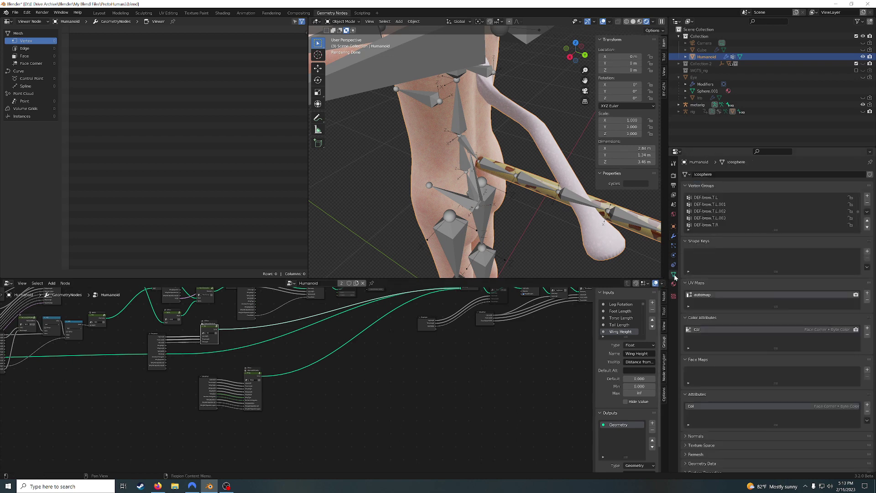
pyautogui.scroll(-15, 763, 209)
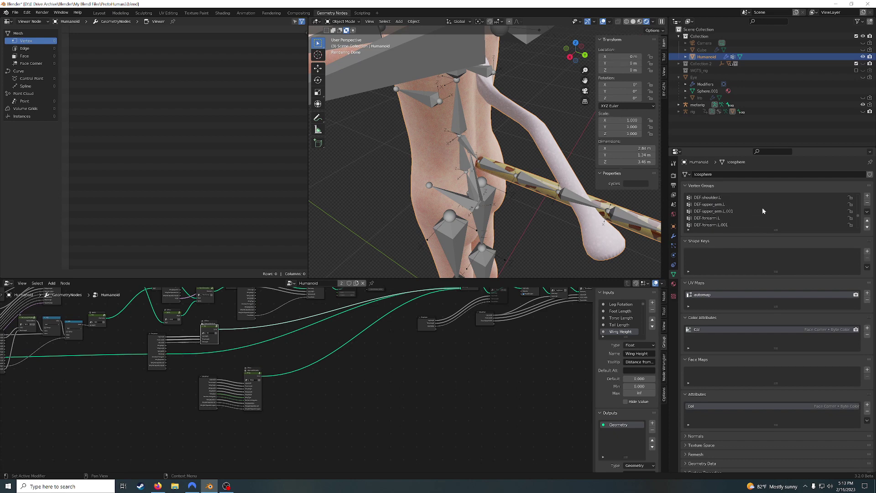
pyautogui.scroll(-2, 762, 211)
pyautogui.moveTo(859, 222); pyautogui.dragTo(860, 232)
pyautogui.scroll(-5, 807, 222)
pyautogui.click(699, 225)
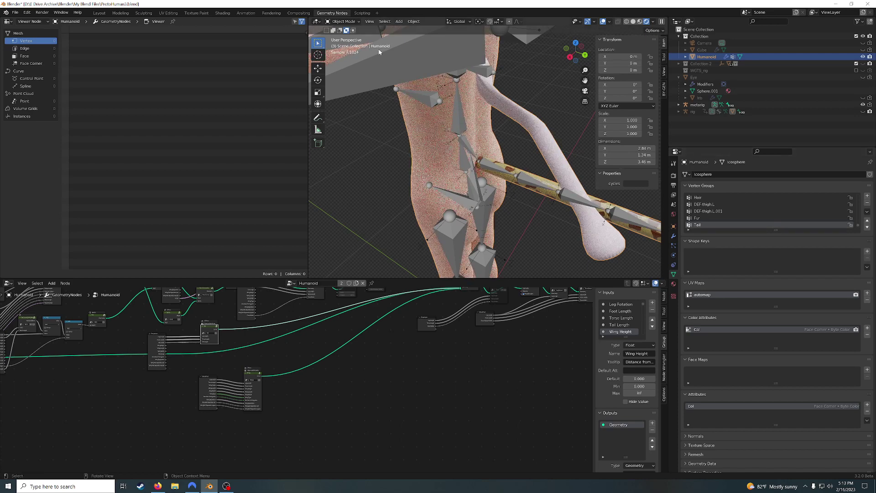
# Switch the Humanoid to Weight Paint mode and examine how the Tail group's weights are distributed over the body
pyautogui.click(342, 22)
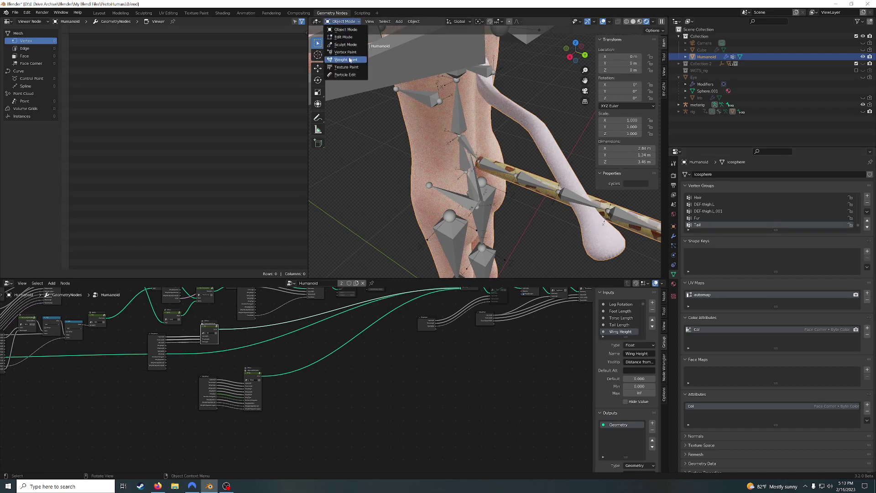
pyautogui.click(349, 60)
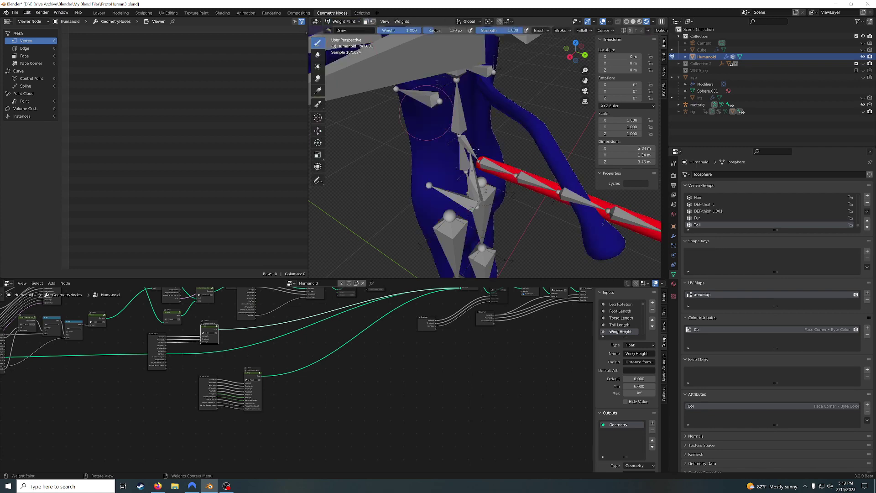
pyautogui.scroll(-5, 566, 194)
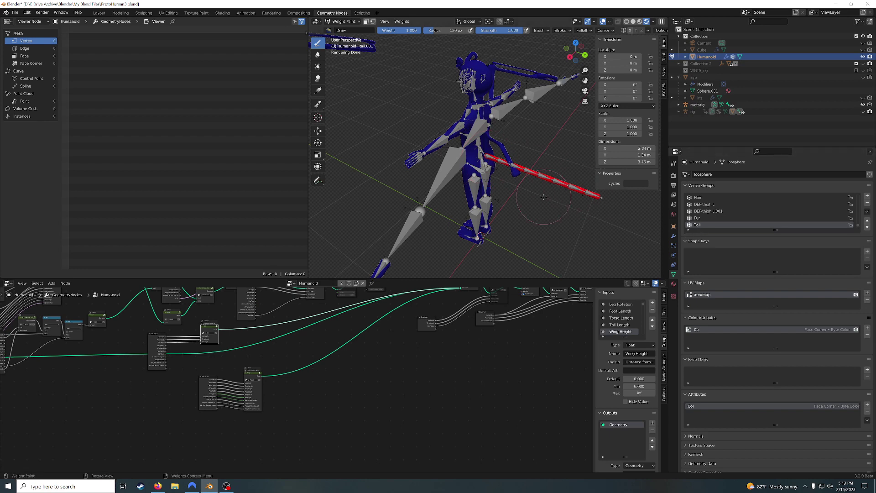
pyautogui.scroll(5, 521, 201)
# Return the Humanoid to Object Mode and bring up its modifier stack
pyautogui.click(350, 22)
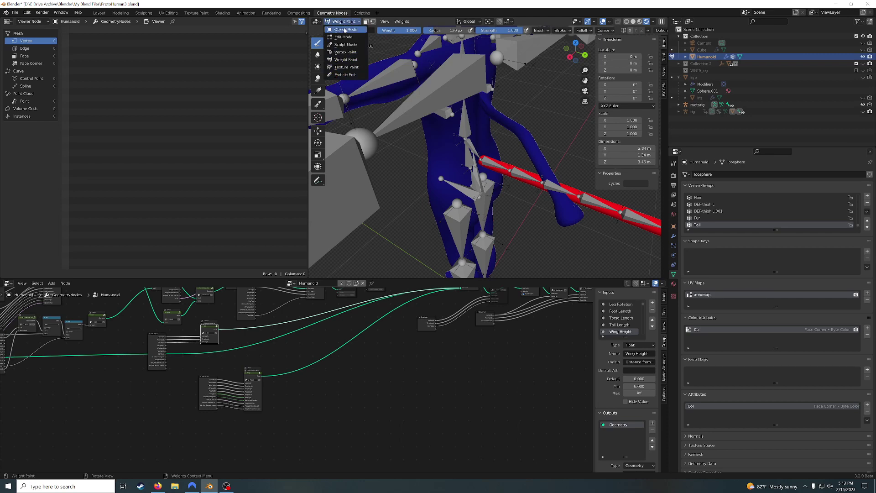
pyautogui.press('Return')
pyautogui.click(674, 236)
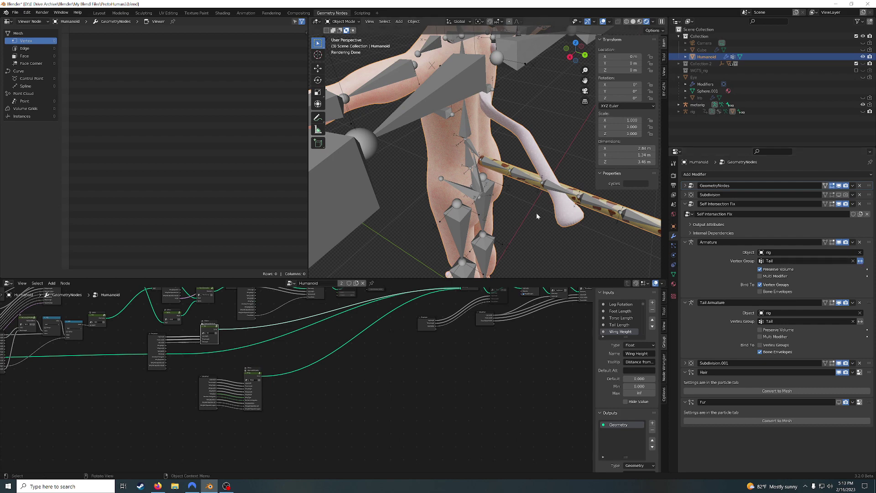
# Examine from behind how the humanoid's wings and tail line up with the armature bones
pyautogui.scroll(-6, 536, 213)
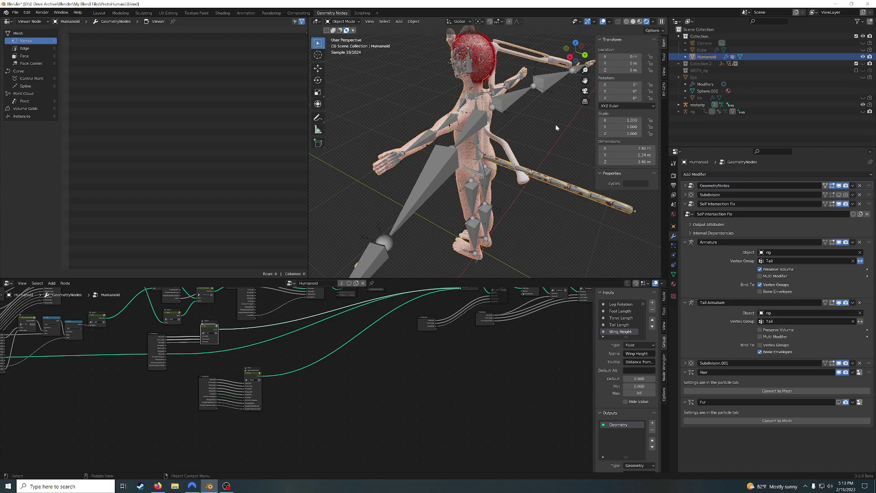
pyautogui.scroll(7, 483, 163)
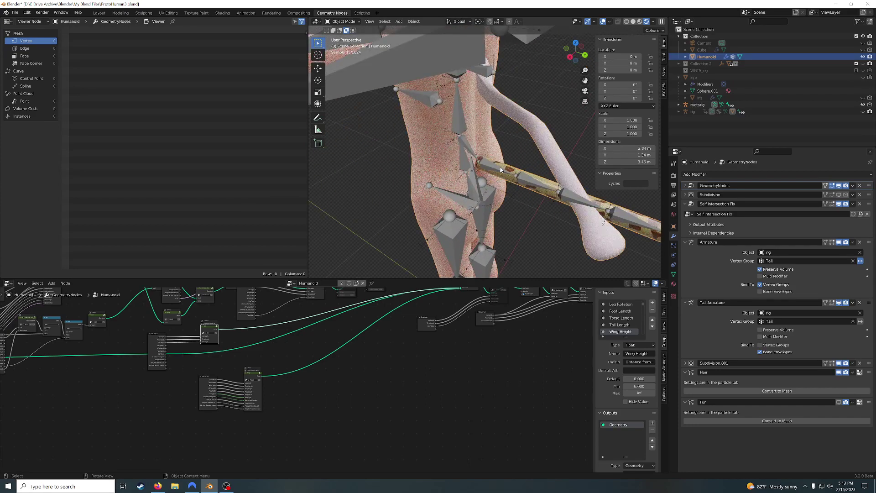
pyautogui.moveTo(526, 141); pyautogui.dragTo(464, 112, button='middle')
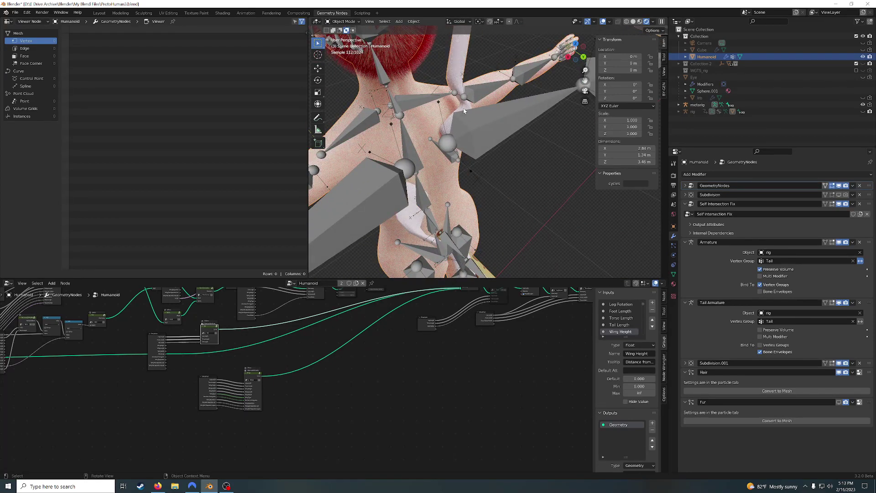
pyautogui.moveTo(464, 111); pyautogui.dragTo(511, 135, button='middle')
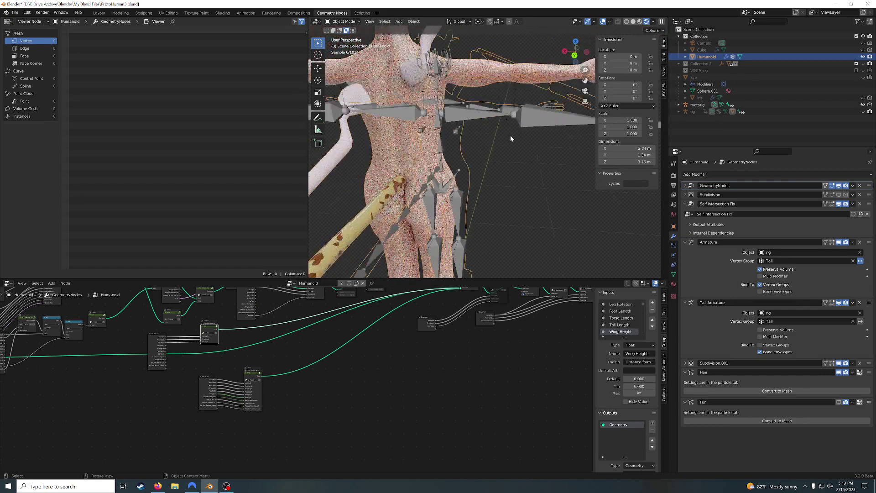
pyautogui.scroll(-3, 510, 135)
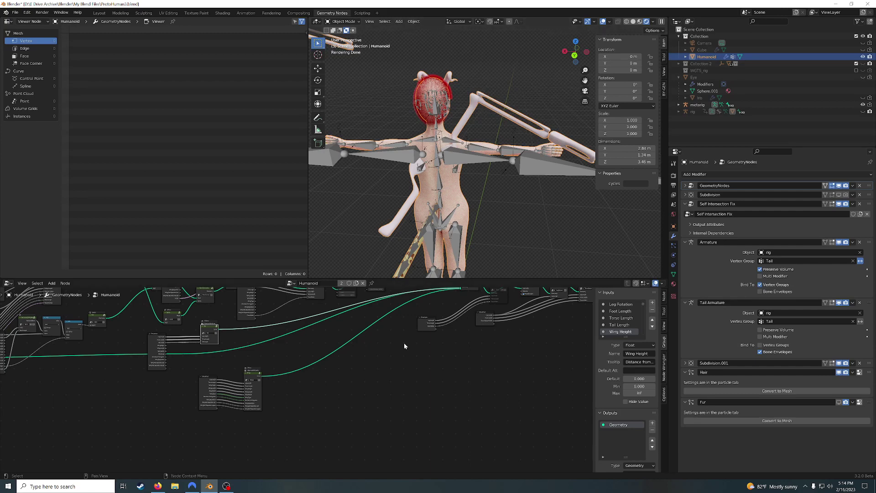
# Enter the Wings node group of the Humanoid node tree and open the Bone Wings group inside it
pyautogui.scroll(5, 404, 346)
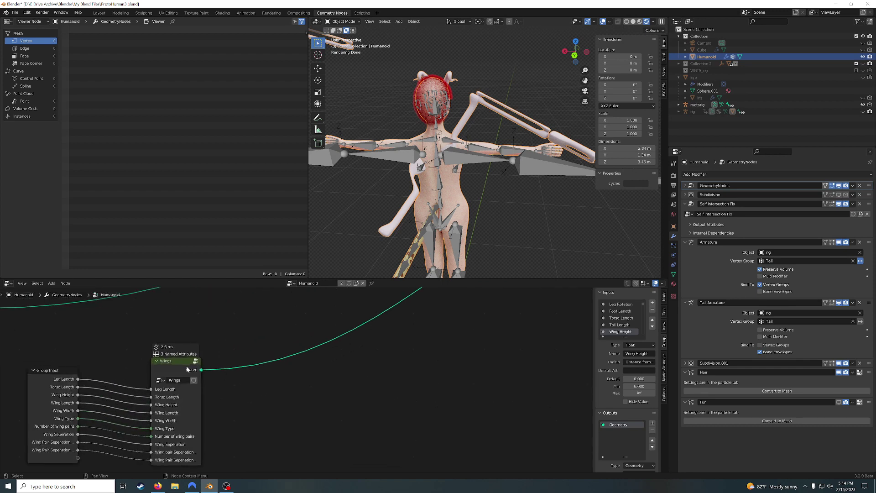
pyautogui.click(195, 361)
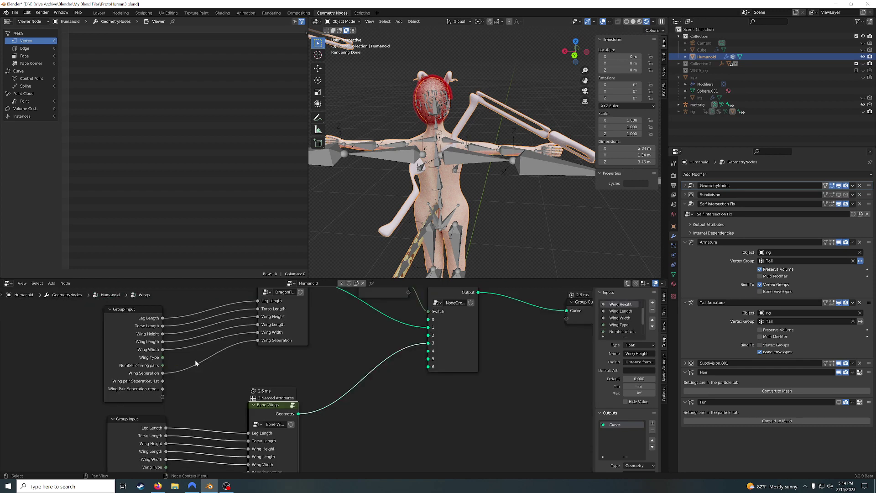
pyautogui.click(293, 405)
pyautogui.scroll(-4, 344, 396)
pyautogui.scroll(-3, 348, 396)
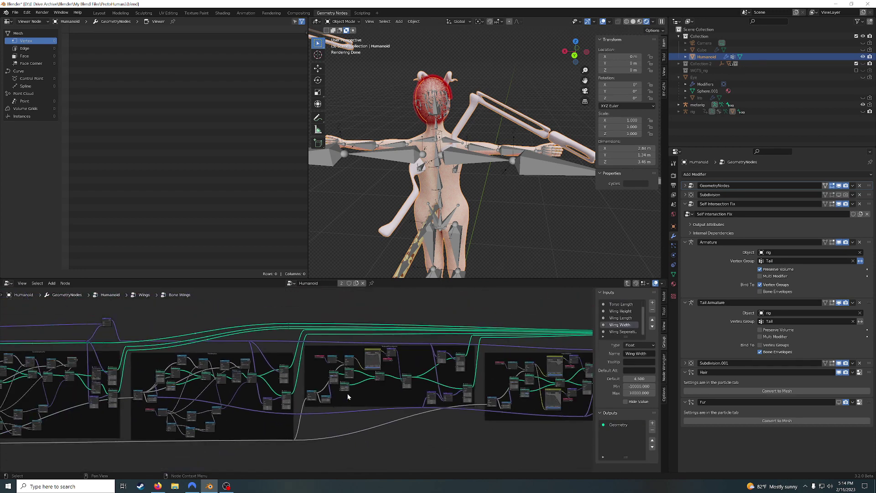
# Examine the Store Named Attribute node that follows the First Wing Bone frame and the attribute name it writes
pyautogui.moveTo(222, 342); pyautogui.dragTo(517, 332, button='middle')
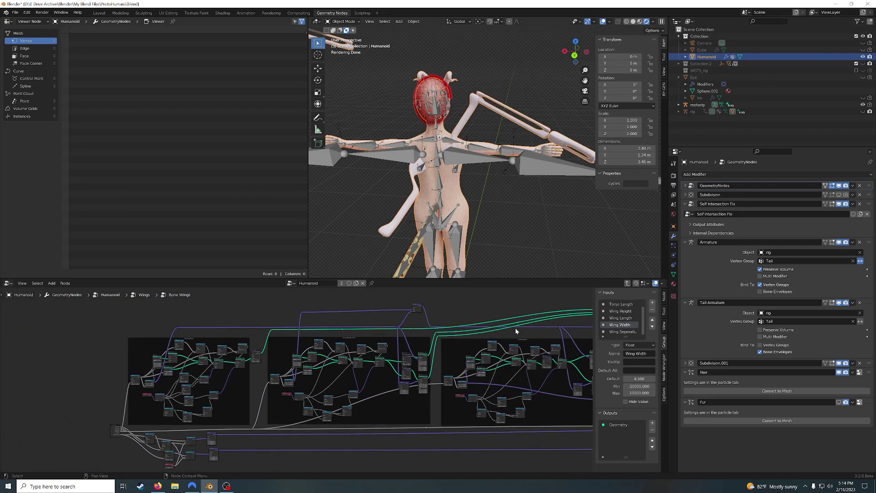
pyautogui.scroll(6, 204, 351)
pyautogui.moveTo(204, 350); pyautogui.dragTo(403, 409, button='middle')
pyautogui.scroll(4, 404, 409)
pyautogui.moveTo(385, 362); pyautogui.dragTo(402, 362)
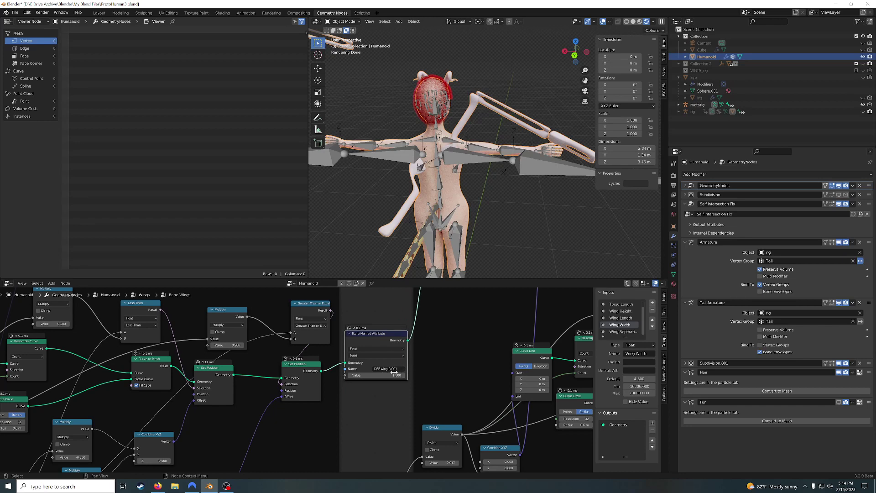
pyautogui.scroll(-1, 357, 361)
pyautogui.scroll(-2, 297, 358)
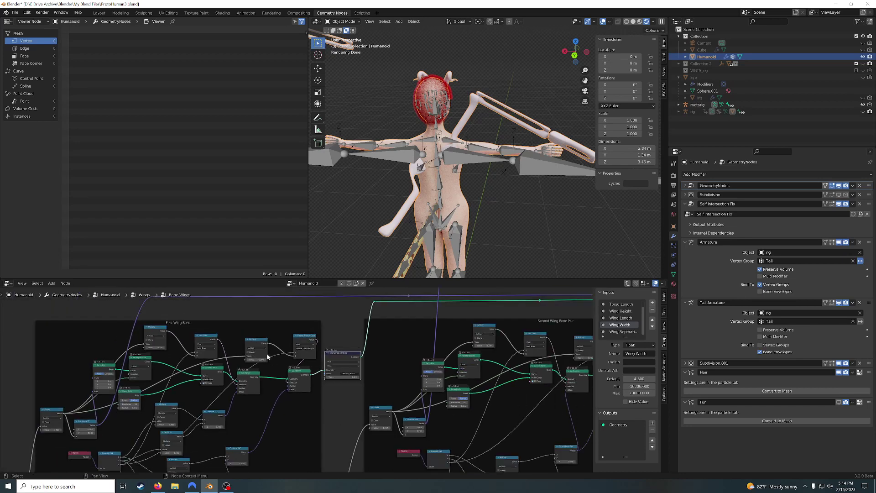
pyautogui.scroll(3, 314, 386)
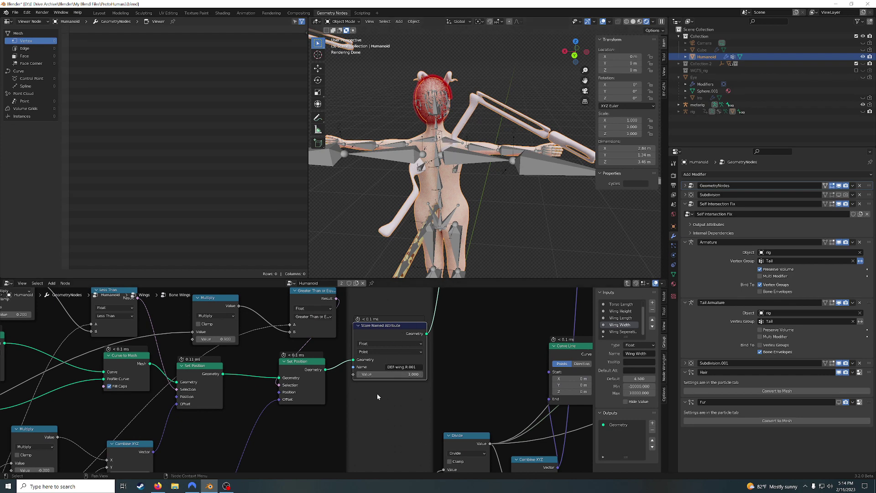
pyautogui.scroll(-2, 412, 372)
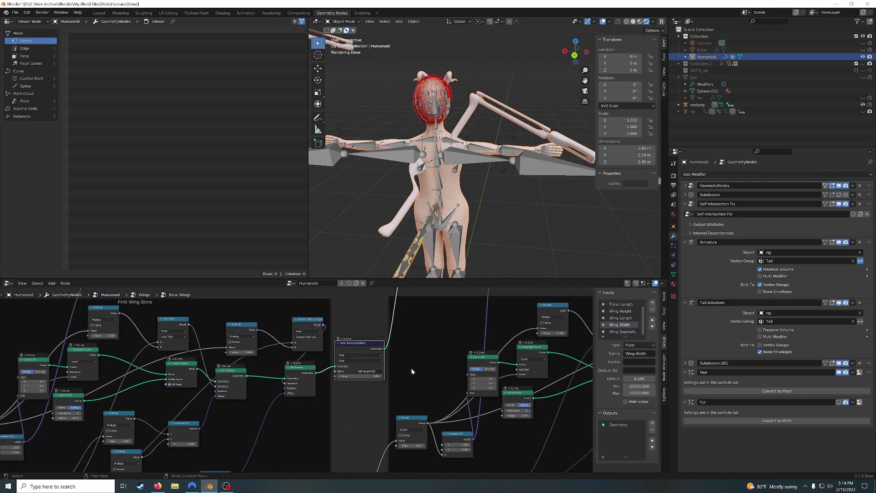
# Examine the Store Named Attribute and Transform nodes at the end of the Second Wing Bone Pair frame
pyautogui.scroll(-3, 411, 372)
pyautogui.scroll(-2, 521, 376)
pyautogui.moveTo(498, 403); pyautogui.dragTo(244, 362, button='middle')
pyautogui.scroll(3, 452, 366)
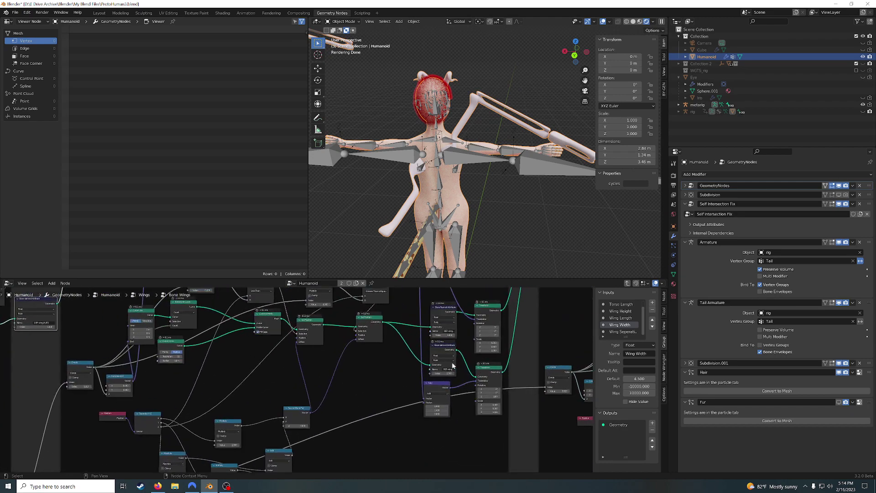
pyautogui.moveTo(452, 366); pyautogui.dragTo(364, 430, button='middle')
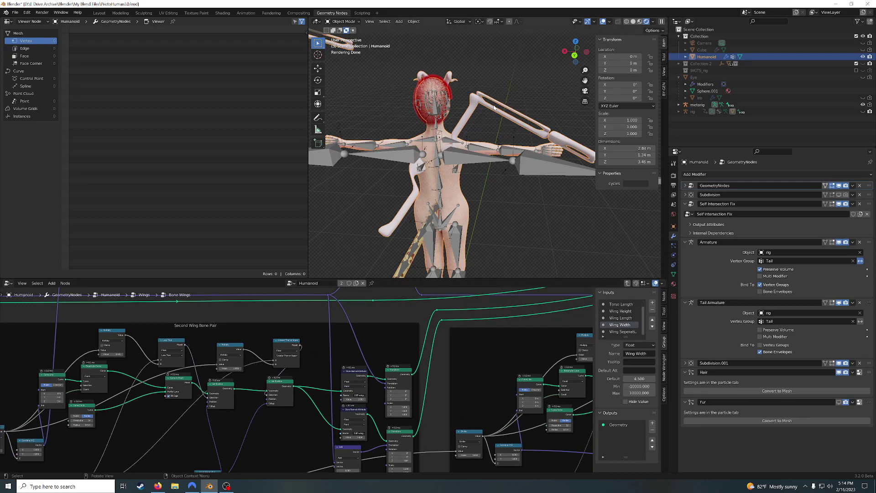
# Mute and unmute the upper Transform node of the Second Wing Bone Pair twice to compare the wing bone's placement
pyautogui.click(399, 372)
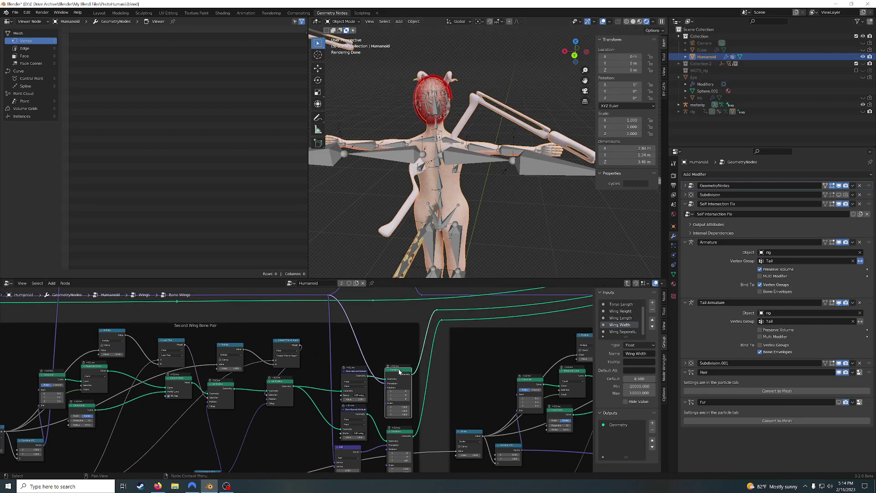
pyautogui.press('m')
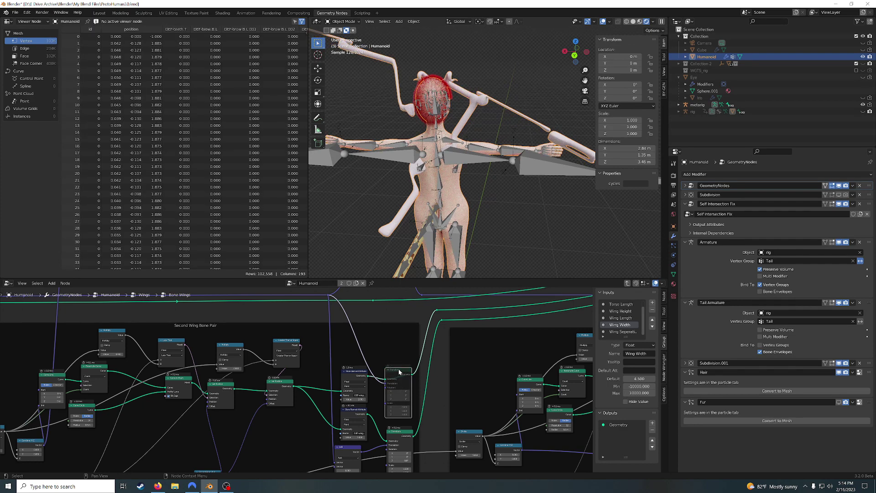
pyautogui.press('m')
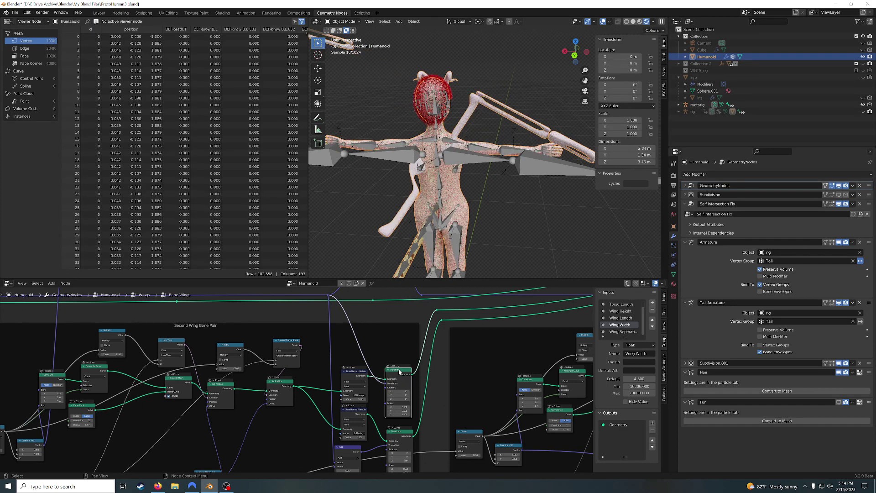
pyautogui.press('m')
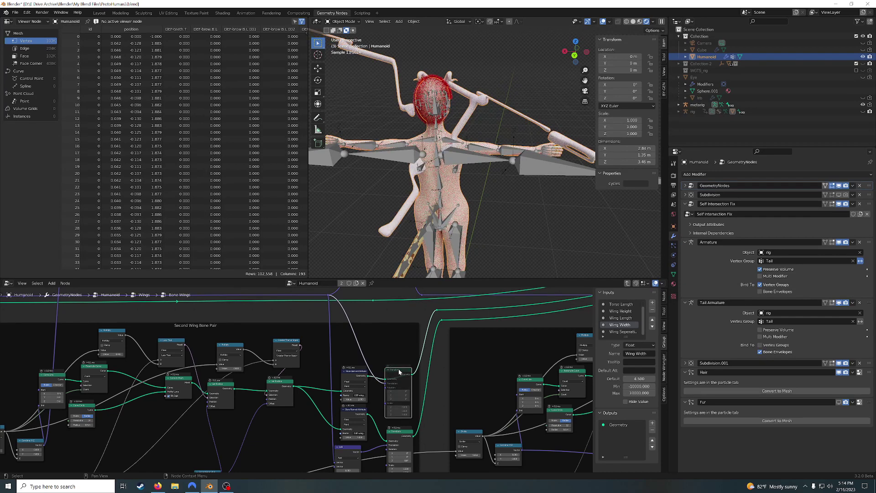
pyautogui.press('m')
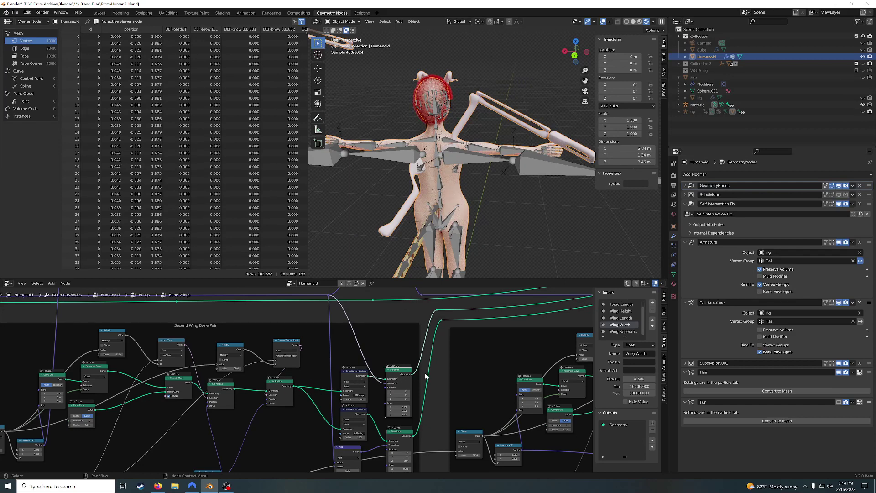
# Temporarily cut the output links of the Second Wing Bone Pair's Transform nodes to check which bones they produce, and undo the cut
pyautogui.keyDown('shift'); pyautogui.moveTo(427, 316); pyautogui.dragTo(447, 355, button='right'); pyautogui.keyUp('shift')
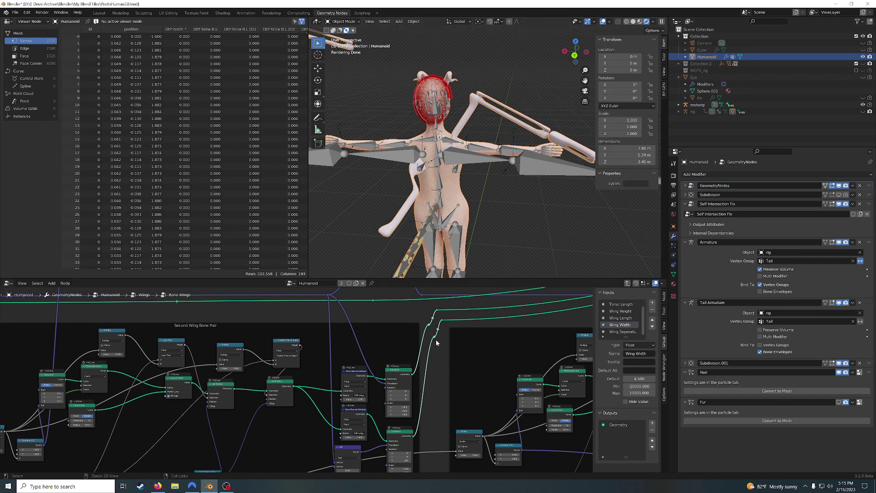
pyautogui.hotkey('ctrl', 'z')
pyautogui.moveTo(424, 322)
pyautogui.keyDown('ctrl'); pyautogui.mouseDown(button='right')
pyautogui.moveTo(450, 366)
pyautogui.moveTo(440, 348)
pyautogui.mouseUp(button='right'); pyautogui.keyUp('ctrl')
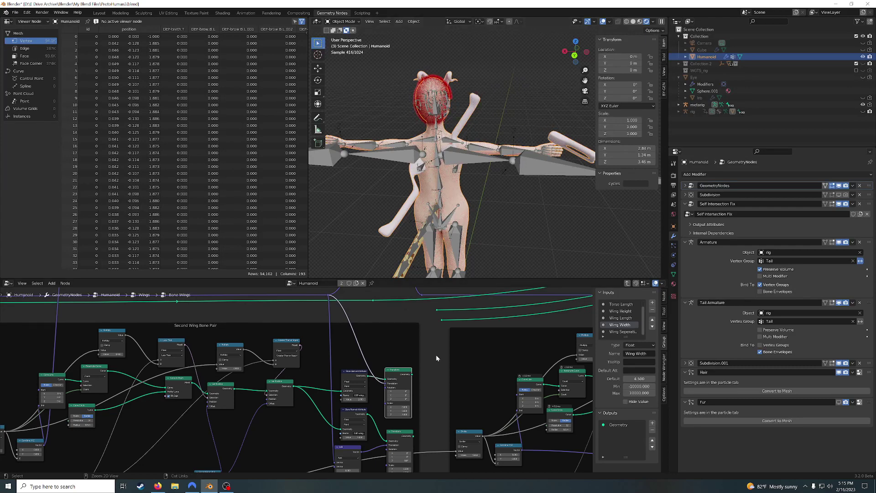
pyautogui.hotkey('ctrl', 'z')
# Widen the upper Store Named Attribute node of the Second Wing Bone Pair and set its attribute name to DEF-wing.R.002
pyautogui.scroll(1, 384, 397)
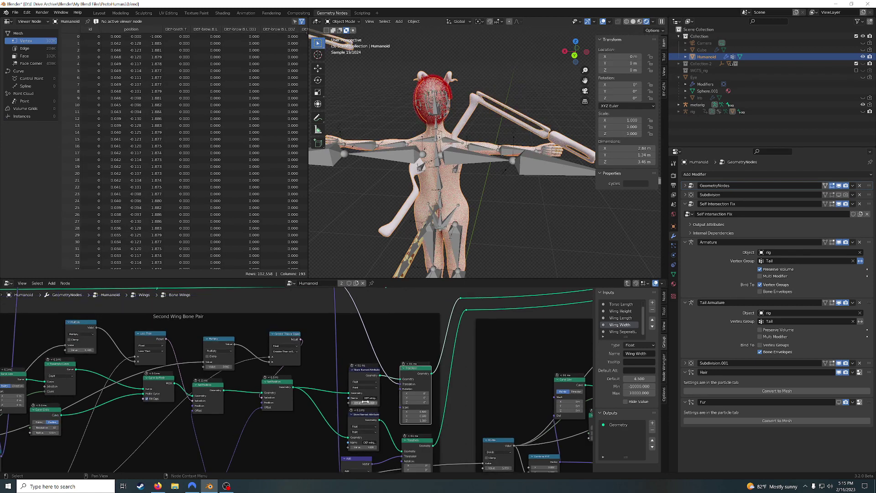
pyautogui.click(378, 397)
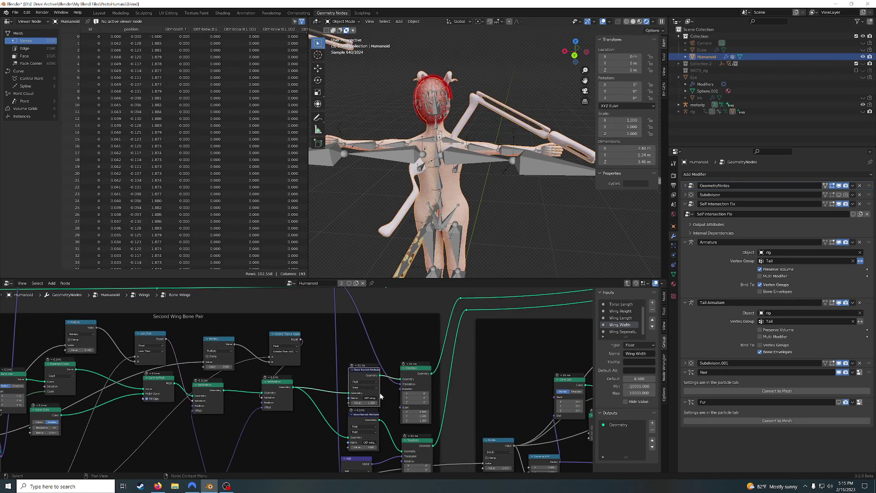
pyautogui.moveTo(381, 396); pyautogui.dragTo(395, 396)
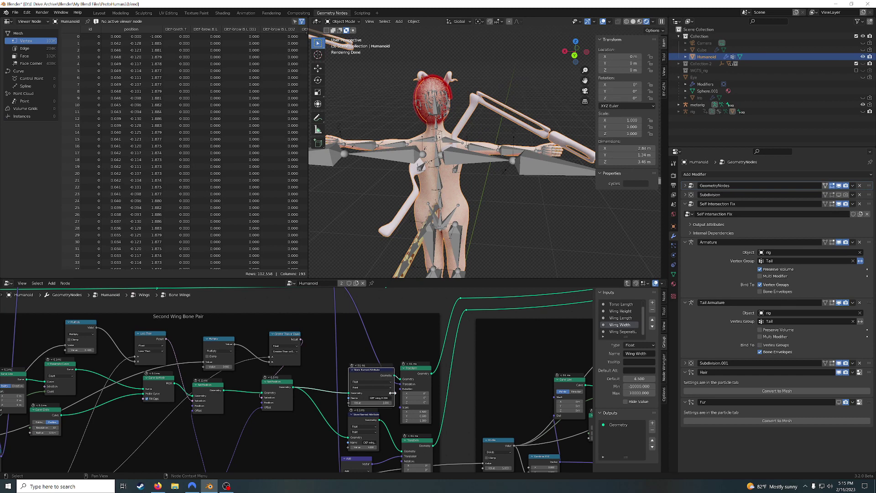
pyautogui.click(390, 399)
pyautogui.click(391, 398)
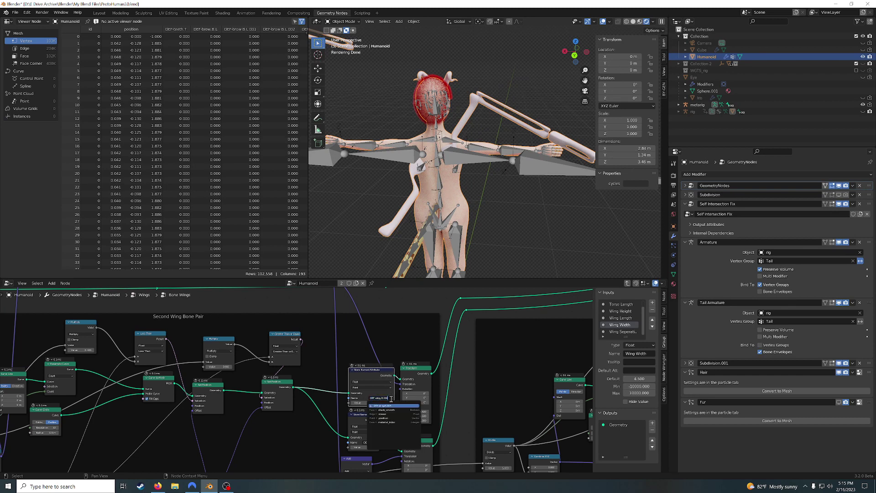
pyautogui.press('BackSpace')
pyautogui.write('2')
pyautogui.press('Return')
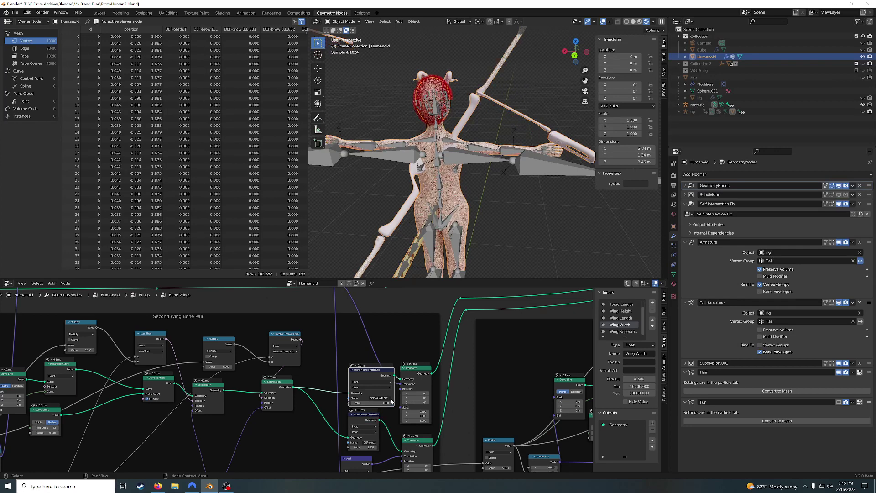
# Widen the pair's lower Store Named Attribute node and set its attribute name to DEF-wing.R.002
pyautogui.moveTo(379, 441); pyautogui.dragTo(394, 440)
pyautogui.click(390, 442)
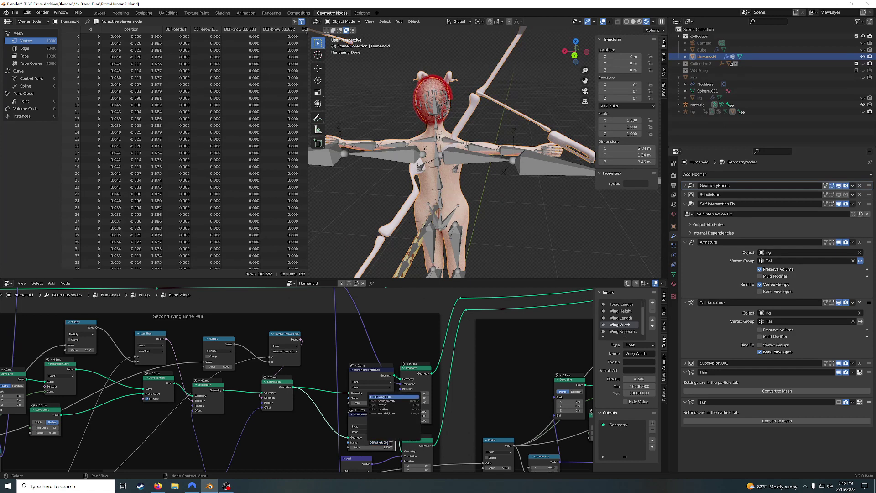
pyautogui.press('BackSpace')
pyautogui.write('2')
pyautogui.press('Return')
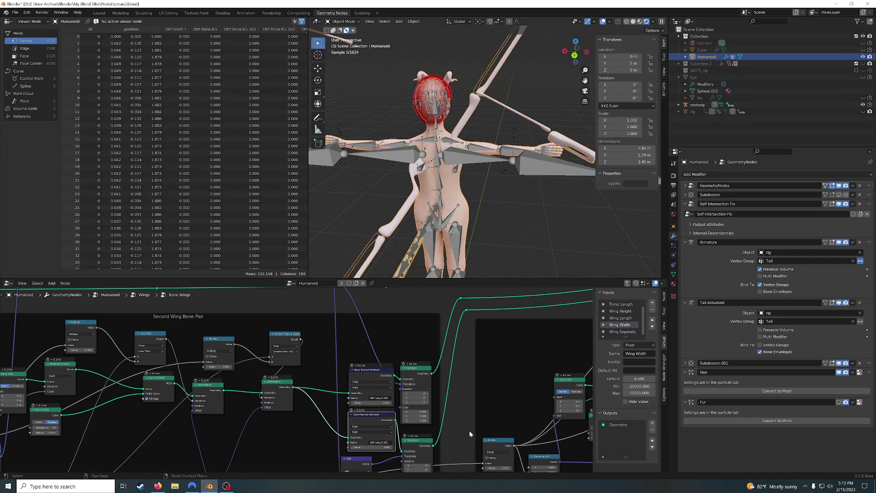
# Temporarily cut the output links of the Third Wing Bone's Transform nodes to check which bones they produce, and undo the cut
pyautogui.keyDown('ctrl'); pyautogui.hscroll(10, 465, 405); pyautogui.keyUp('ctrl')
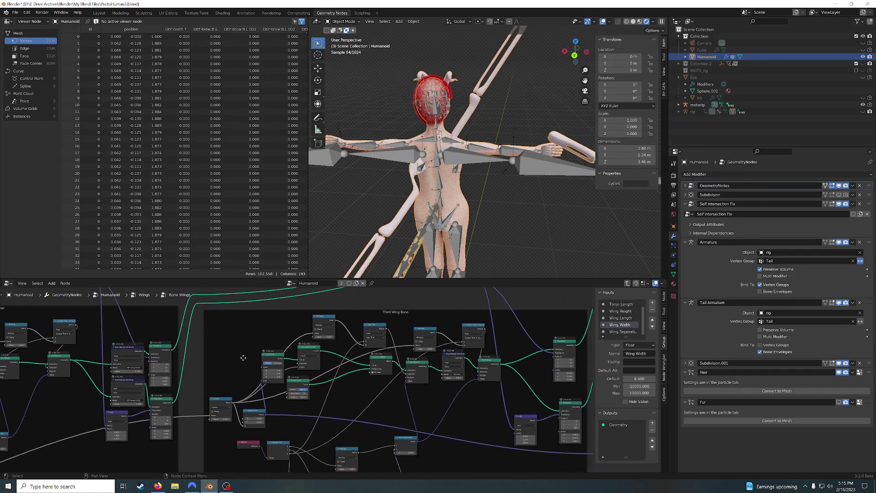
pyautogui.keyDown('ctrl'); pyautogui.hscroll(4, 491, 399); pyautogui.keyUp('ctrl')
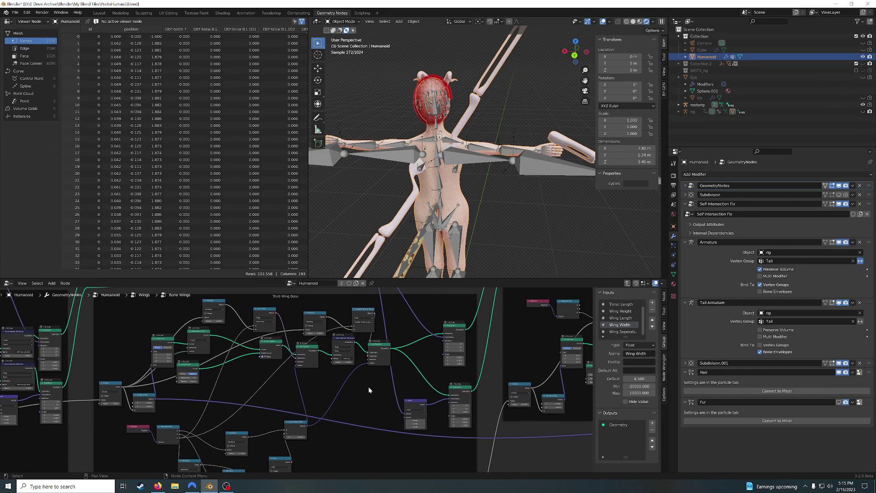
pyautogui.scroll(-1, 406, 363)
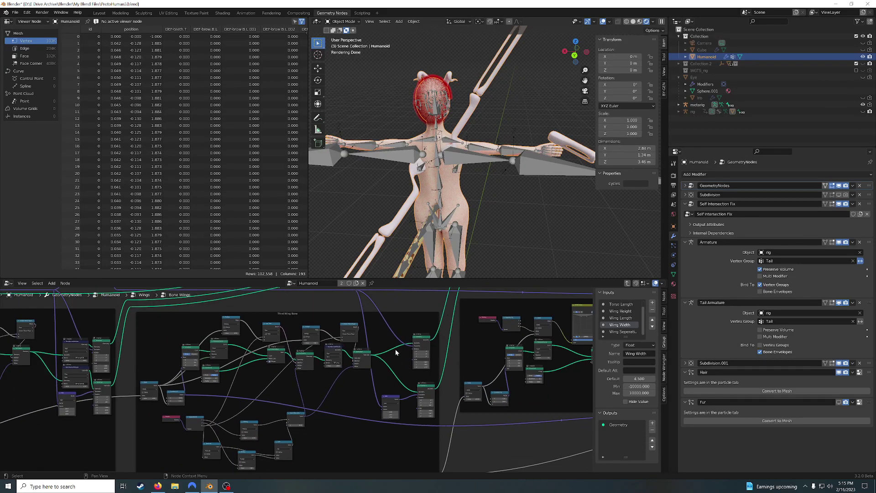
pyautogui.moveTo(397, 367); pyautogui.dragTo(274, 402, button='middle')
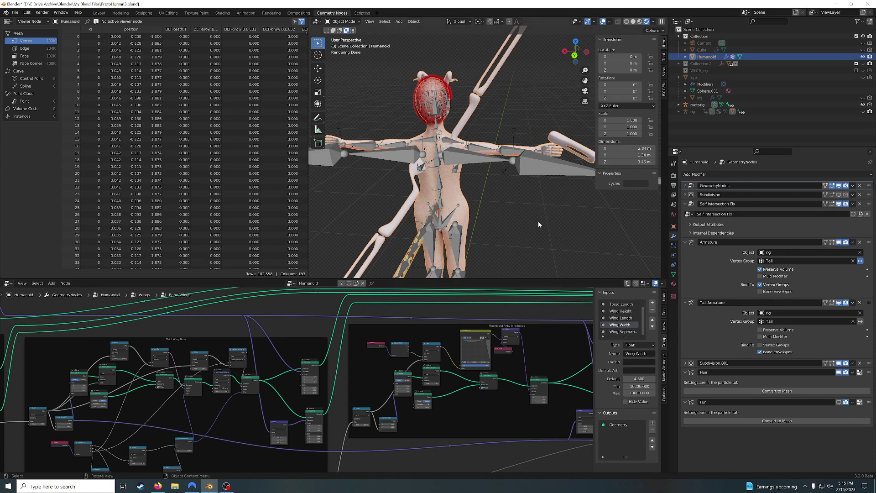
pyautogui.scroll(-4, 533, 334)
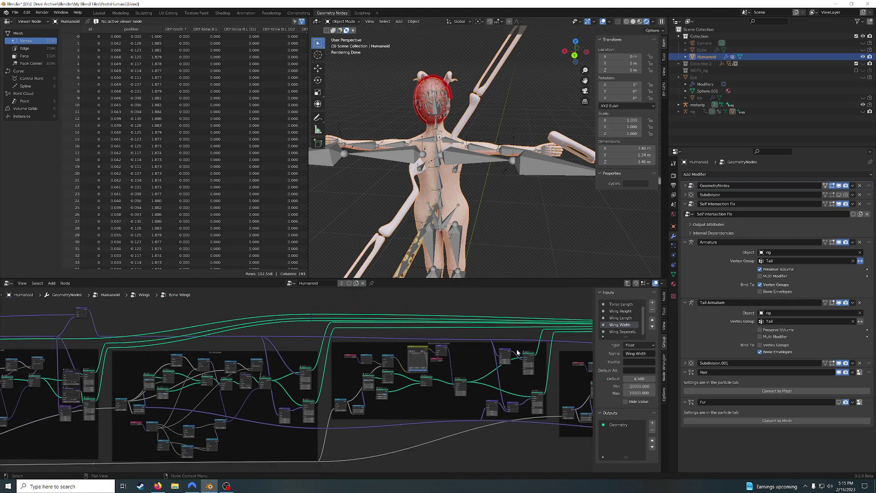
pyautogui.scroll(-2, 562, 214)
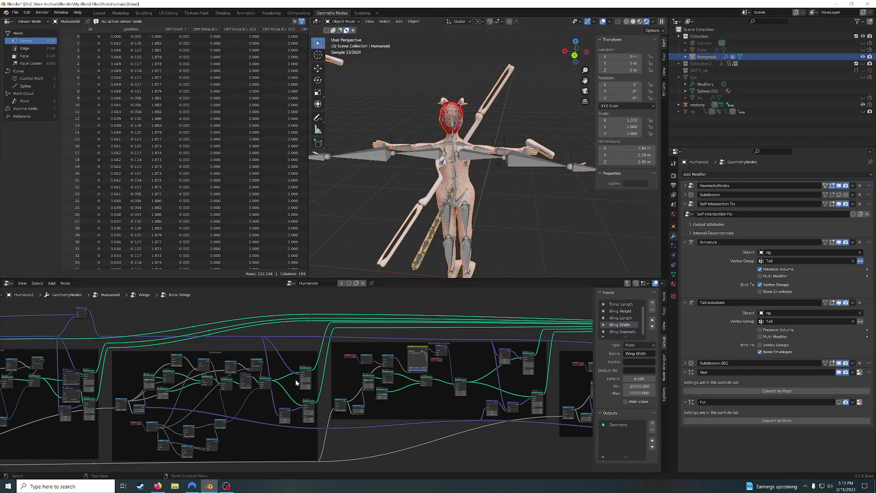
pyautogui.scroll(4, 294, 380)
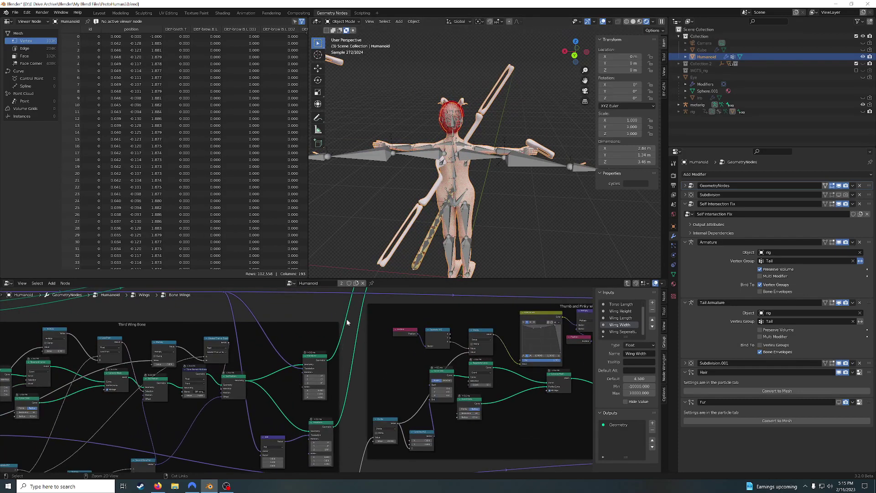
pyautogui.keyDown('ctrl'); pyautogui.moveTo(342, 316); pyautogui.dragTo(357, 344, button='right'); pyautogui.keyUp('ctrl')
pyautogui.keyDown('ctrl'); pyautogui.moveTo(548, 155); pyautogui.dragTo(546, 152, button='right'); pyautogui.keyUp('ctrl')
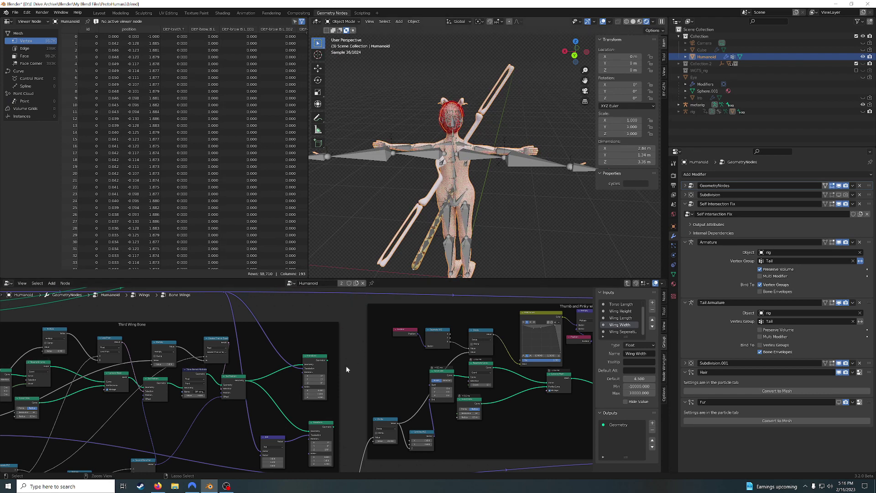
pyautogui.hotkey('ctrl', 'z')
# Widen the Third Wing Bone's Store Named Attribute node and set its attribute name to DEF-wing.R.002
pyautogui.moveTo(350, 382); pyautogui.dragTo(399, 304, button='middle')
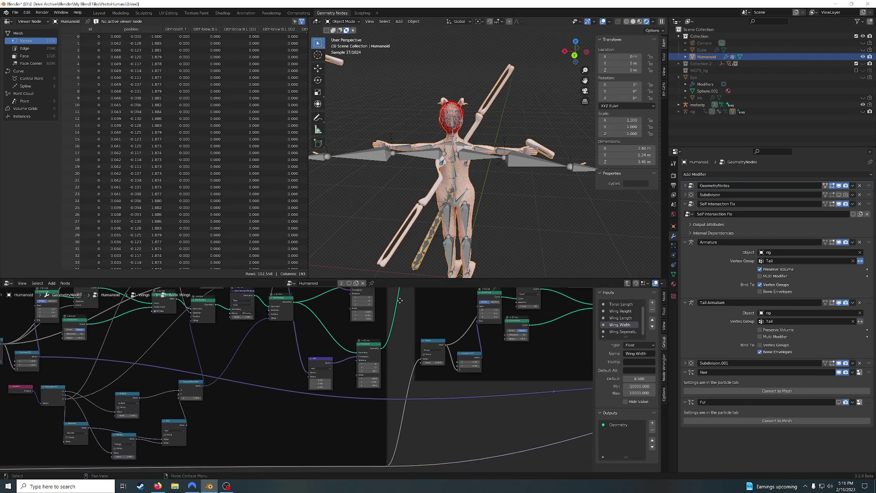
pyautogui.scroll(-2, 401, 303)
pyautogui.scroll(2, 383, 339)
pyautogui.moveTo(383, 338); pyautogui.dragTo(445, 387, button='middle')
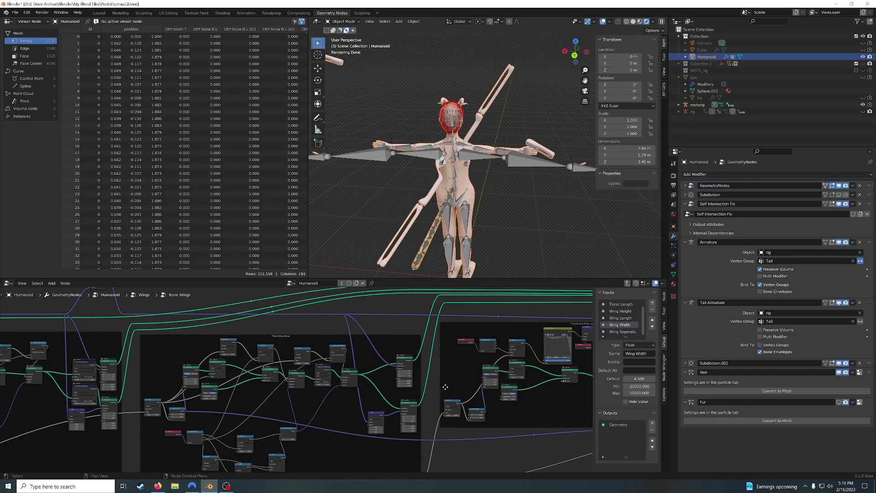
pyautogui.scroll(5, 445, 387)
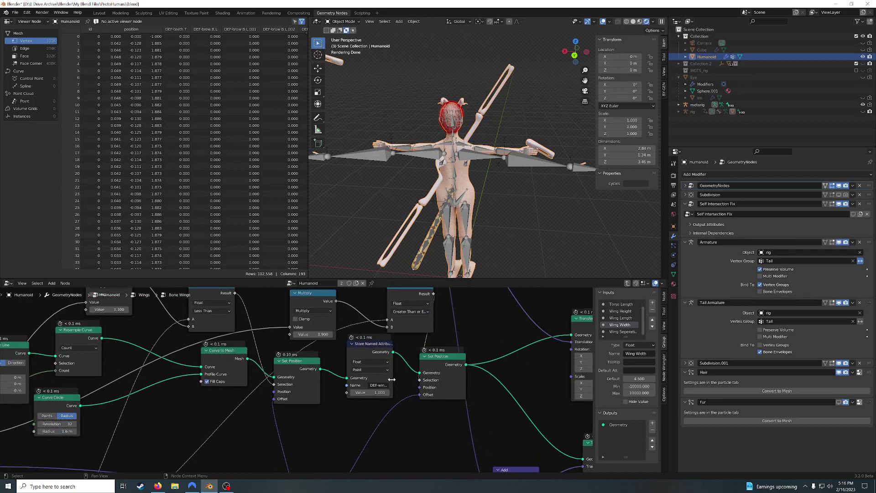
pyautogui.moveTo(392, 380); pyautogui.dragTo(422, 380)
pyautogui.click(416, 386)
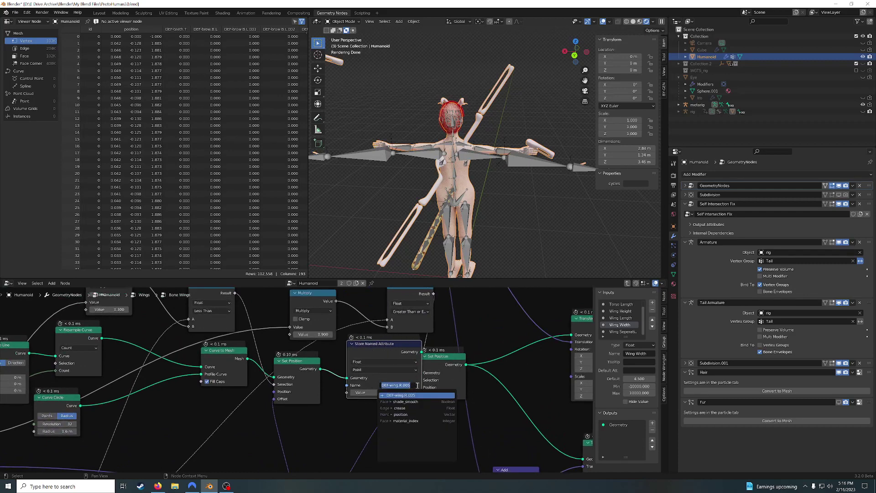
pyautogui.click(417, 385)
pyautogui.press('BackSpace')
pyautogui.write('2')
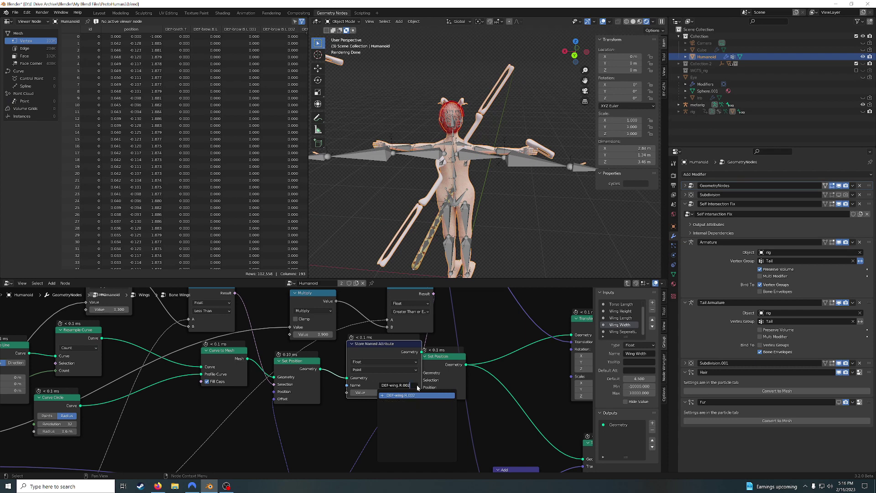
pyautogui.press('Return')
# Set the attribute name of the Third Wing Bone's Store Named Attribute node to DEF-wing.R.003
pyautogui.click(417, 385)
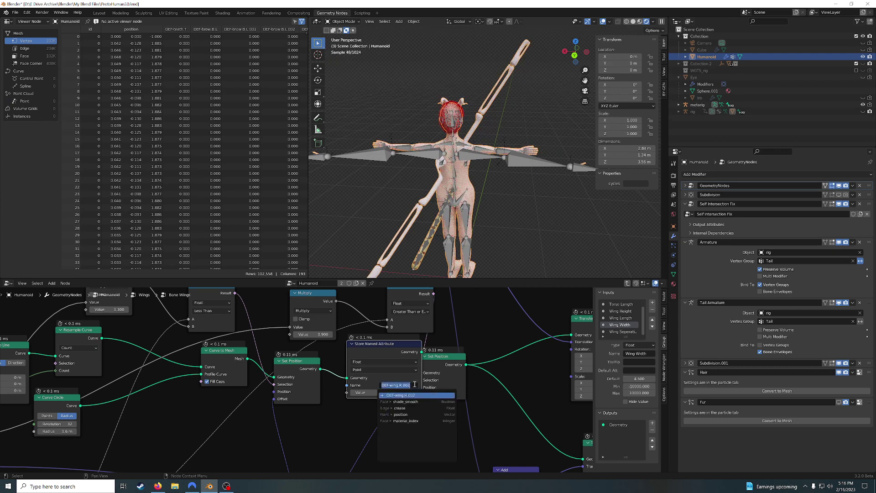
pyautogui.click(415, 385)
pyautogui.press('BackSpace')
pyautogui.write('3')
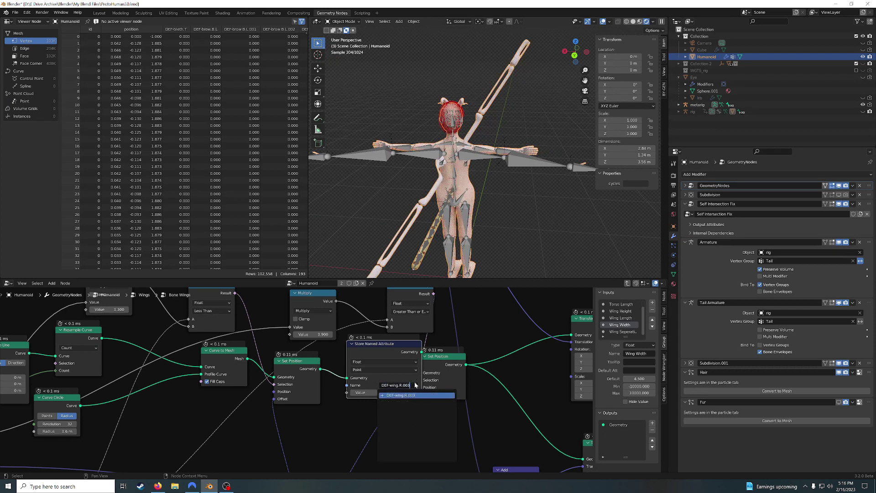
pyautogui.press('Return')
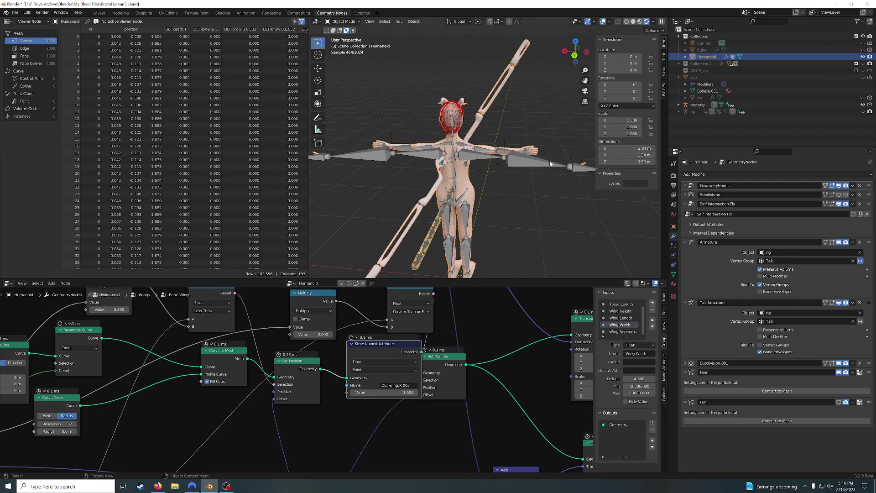
# Hide both the metarig and the rig armatures, and narrow the Third Wing Bone's Store Named Attribute node
pyautogui.click(864, 105)
pyautogui.click(863, 111)
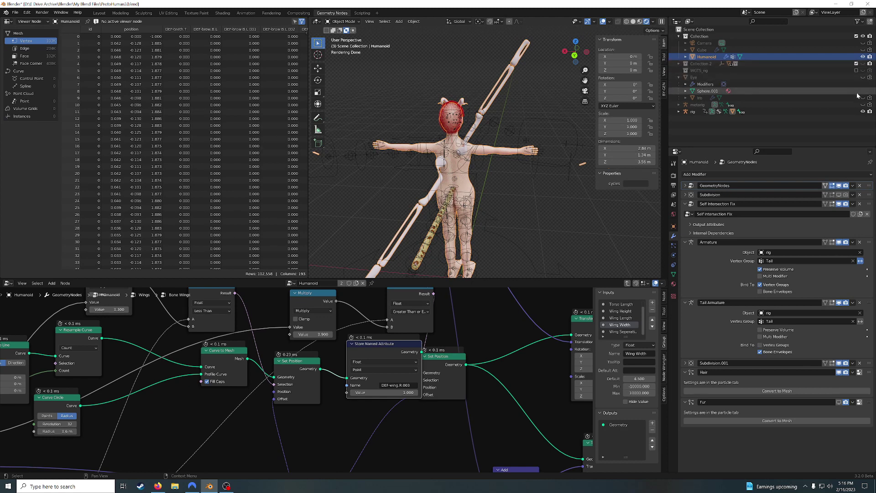
pyautogui.click(864, 111)
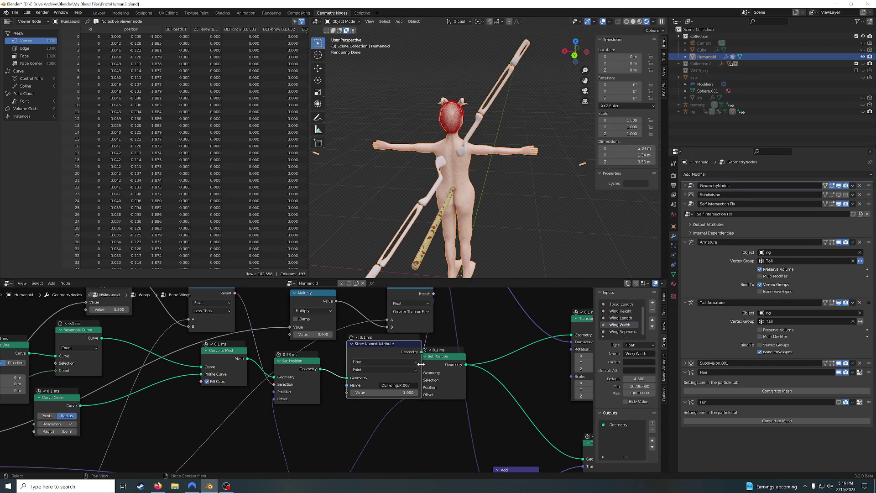
pyautogui.moveTo(421, 365); pyautogui.dragTo(395, 365)
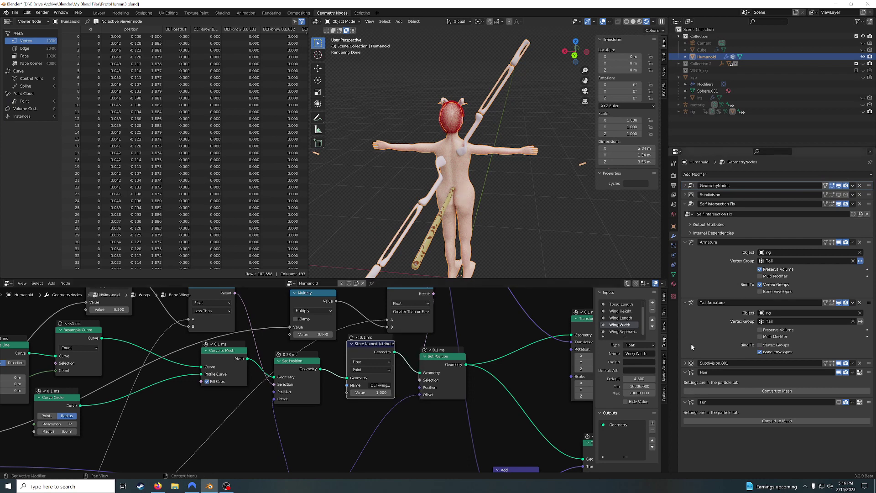
# Select the metarig, put it in Pose Mode and open its bone properties
pyautogui.click(673, 246)
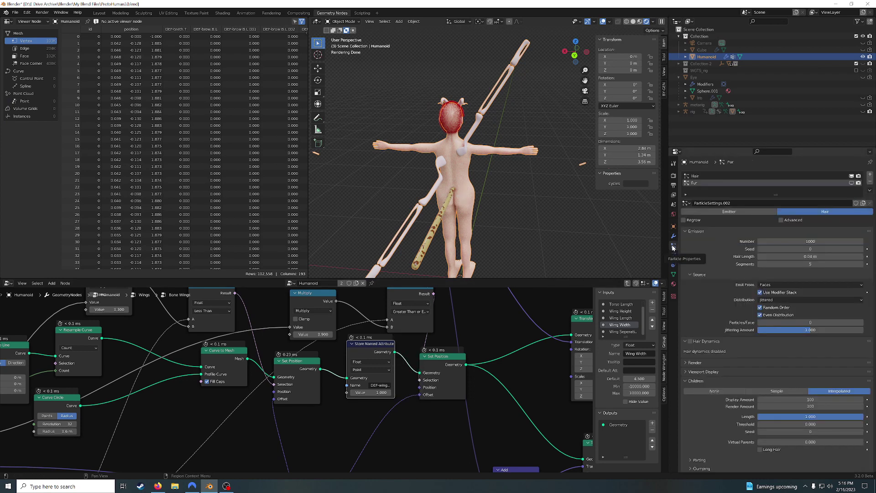
pyautogui.click(698, 105)
pyautogui.hotkey('ctrl', 'Tab')
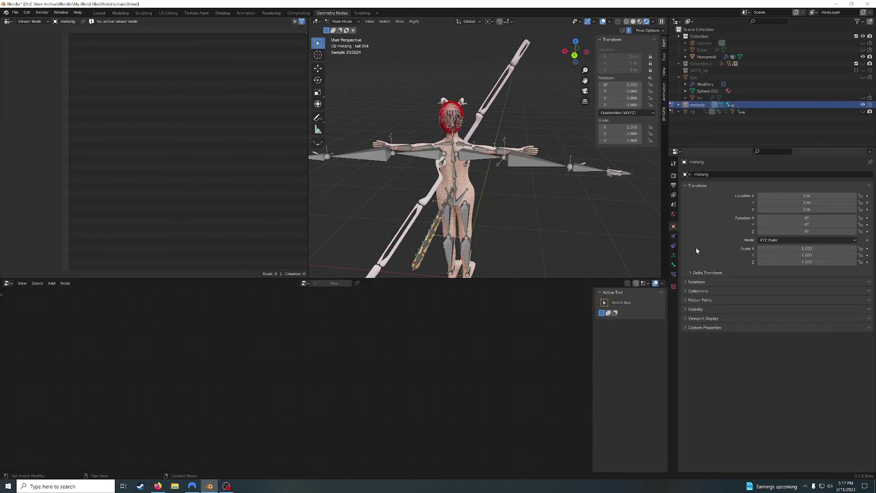
pyautogui.click(674, 265)
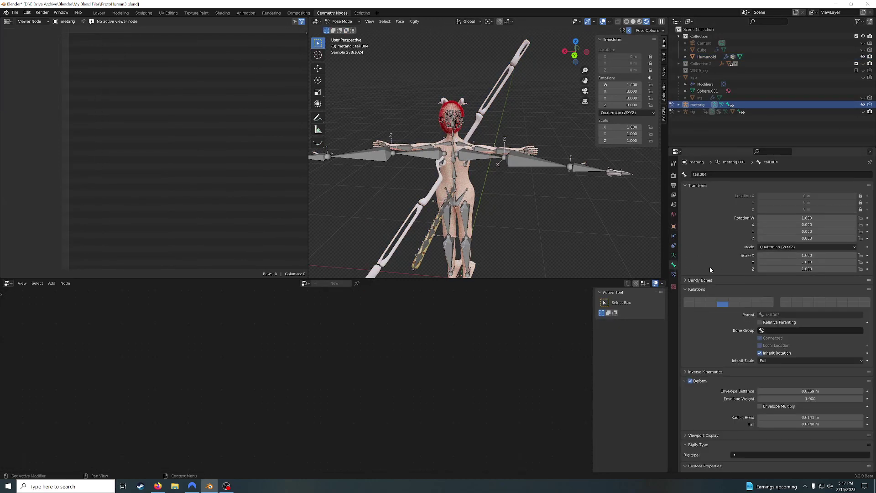
pyautogui.scroll(-1, 710, 267)
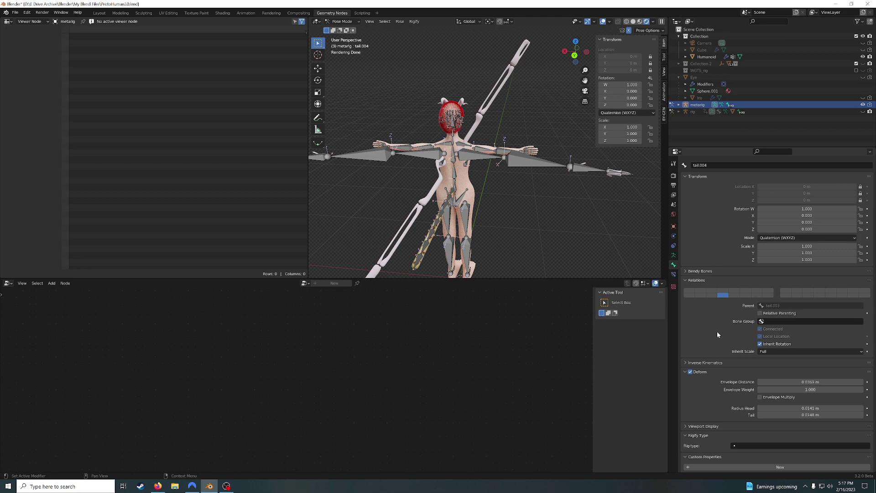
# Select the wing.R.001 bone of the metarig and examine its deform and Rigify type settings
pyautogui.click(485, 161)
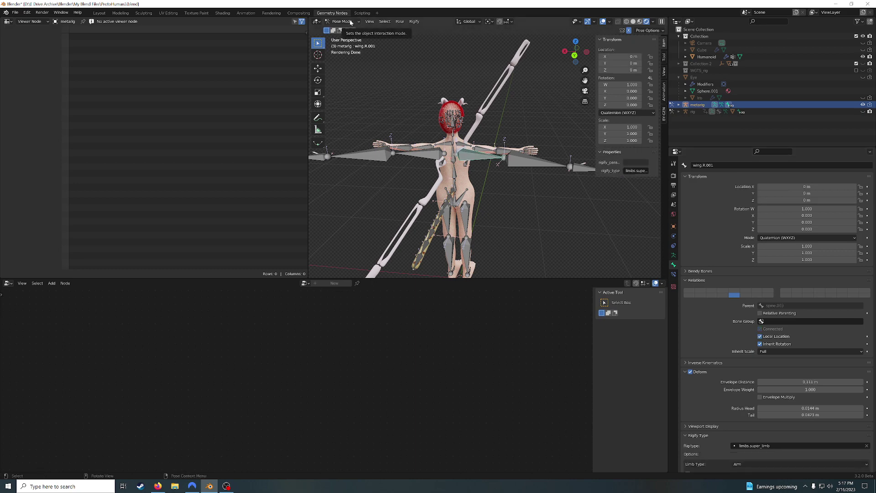
pyautogui.scroll(-6, 712, 360)
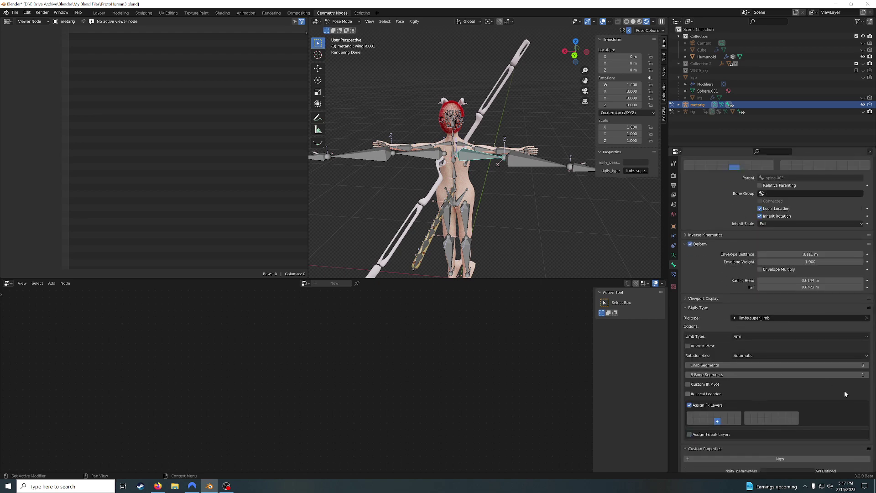
pyautogui.scroll(3, 845, 392)
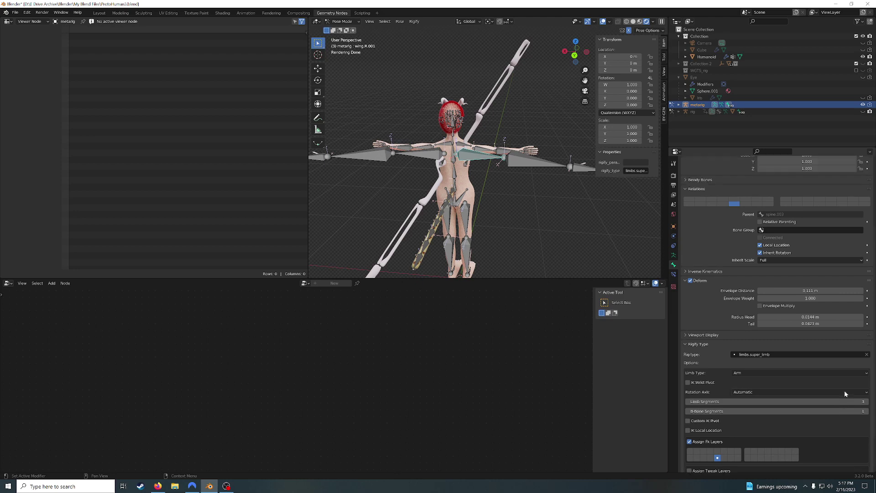
# Put the metarig in Edit Mode and review its armature data down to the Rigify and bone group settings
pyautogui.click(342, 21)
pyautogui.click(343, 37)
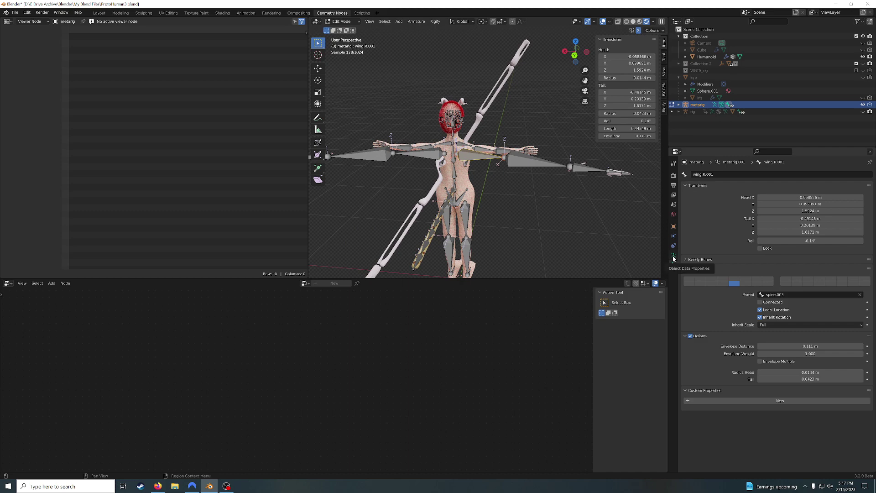
pyautogui.click(673, 256)
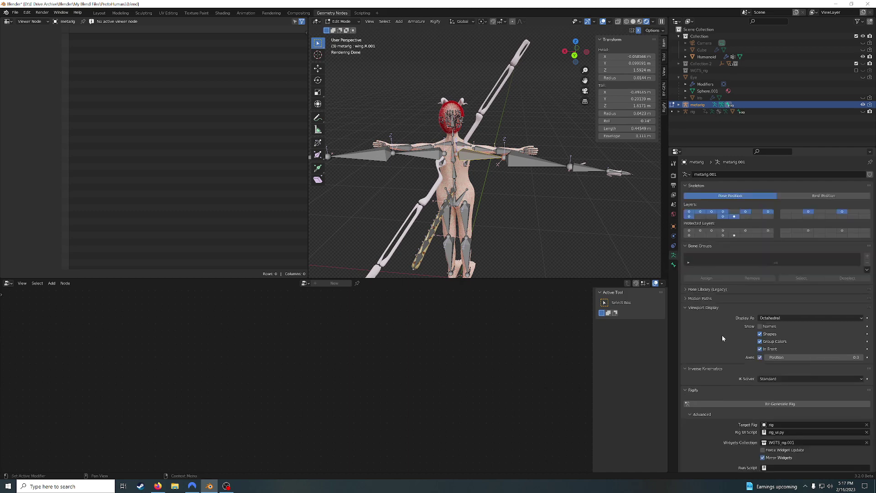
pyautogui.scroll(-4, 722, 337)
pyautogui.scroll(-3, 722, 335)
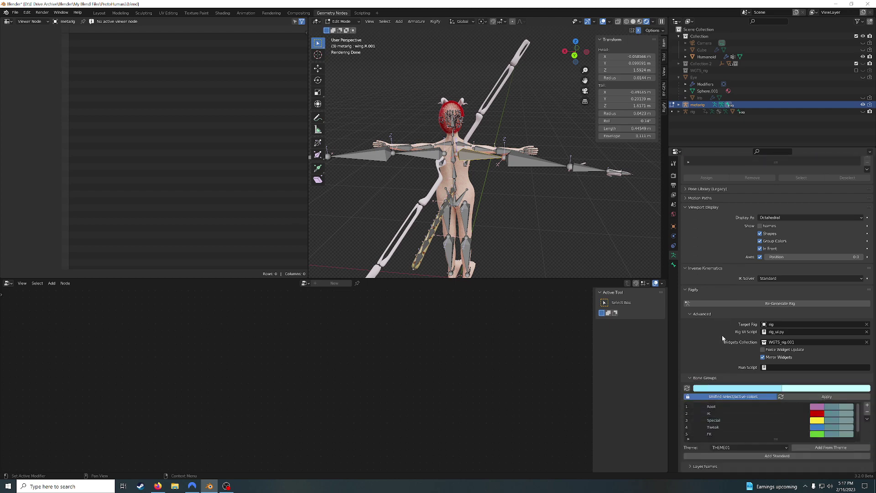
# Return the metarig to Pose Mode and check the bone constraints of wing.R.001
pyautogui.click(342, 22)
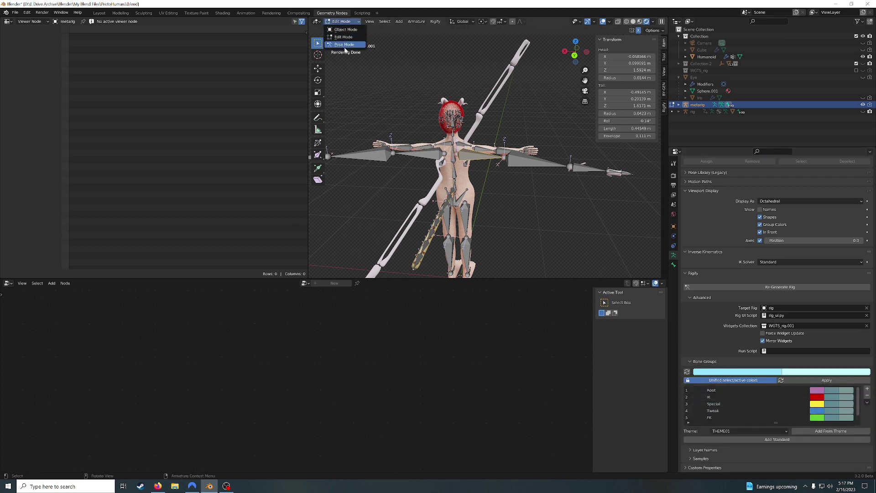
pyautogui.click(346, 45)
pyautogui.click(674, 275)
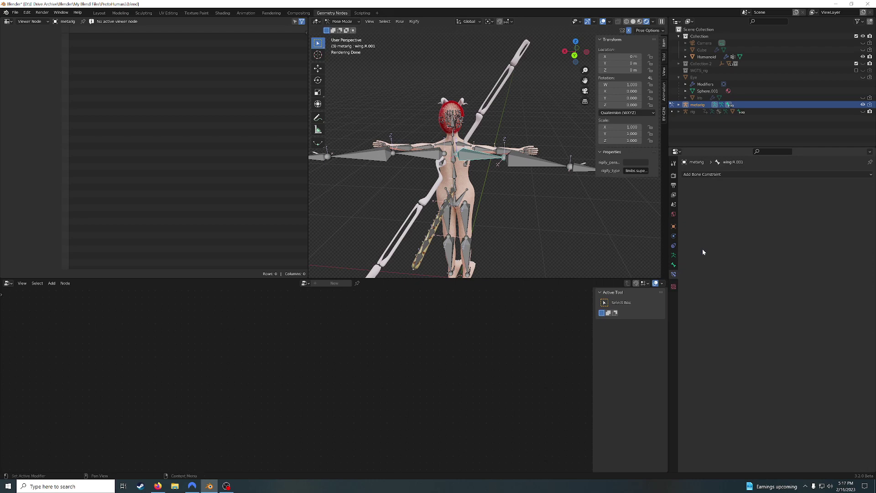
# Expand the metarig's bone hierarchy in the outliner and review its object constraint, physics, armature data and wing.R.001 bone properties
pyautogui.keyDown('shift'); pyautogui.click(680, 105); pyautogui.keyUp('shift')
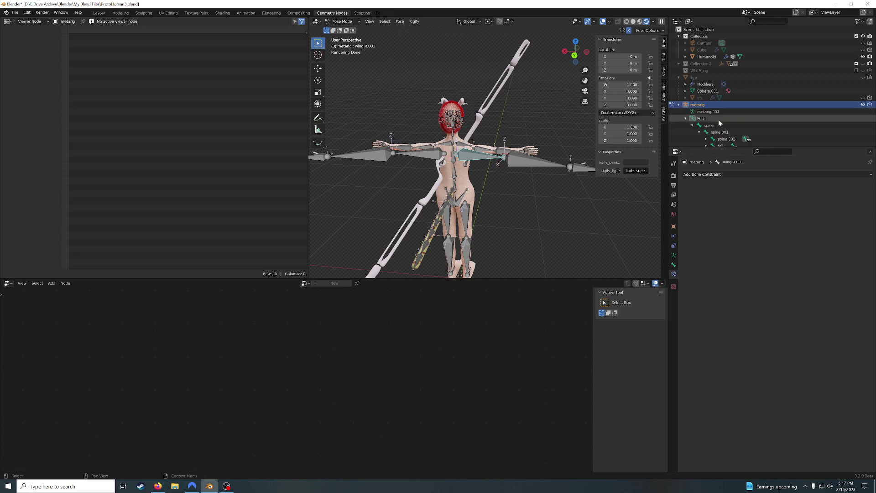
pyautogui.scroll(-3, 740, 130)
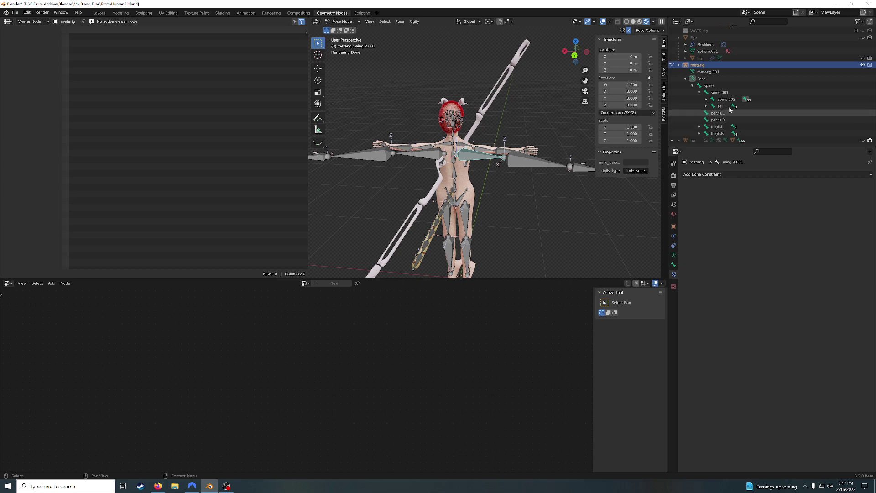
pyautogui.click(674, 247)
pyautogui.click(674, 236)
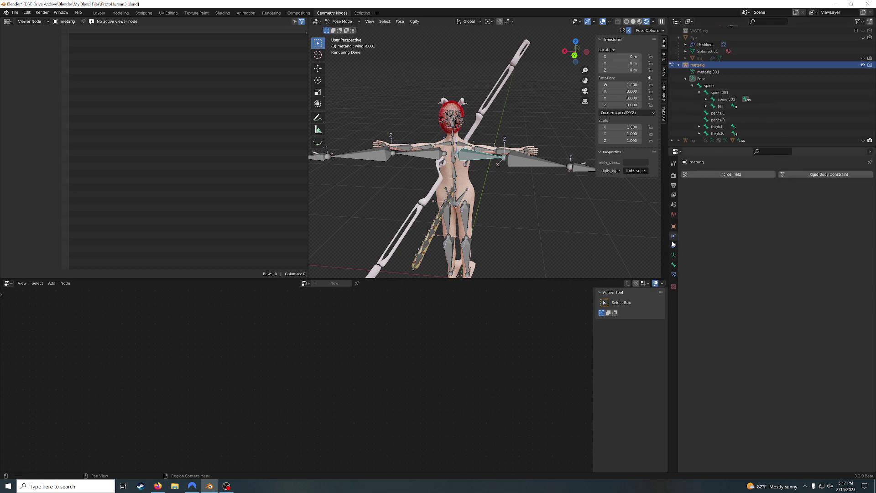
pyautogui.click(674, 257)
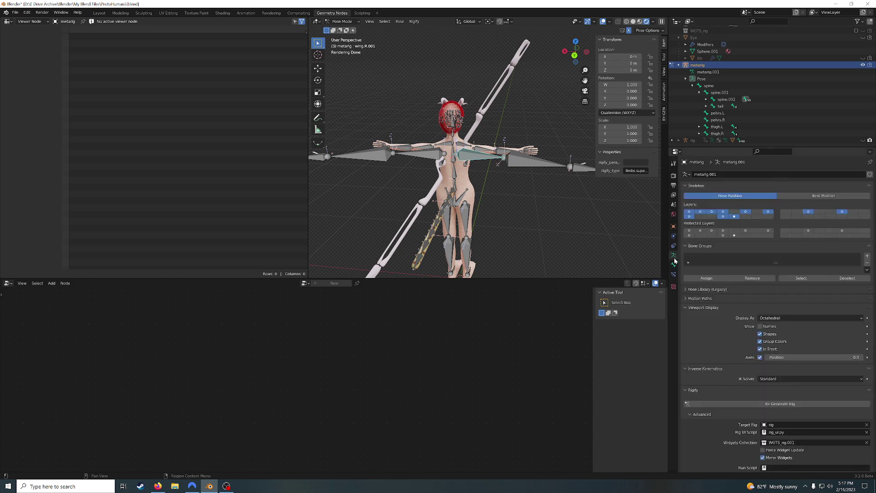
pyautogui.click(675, 266)
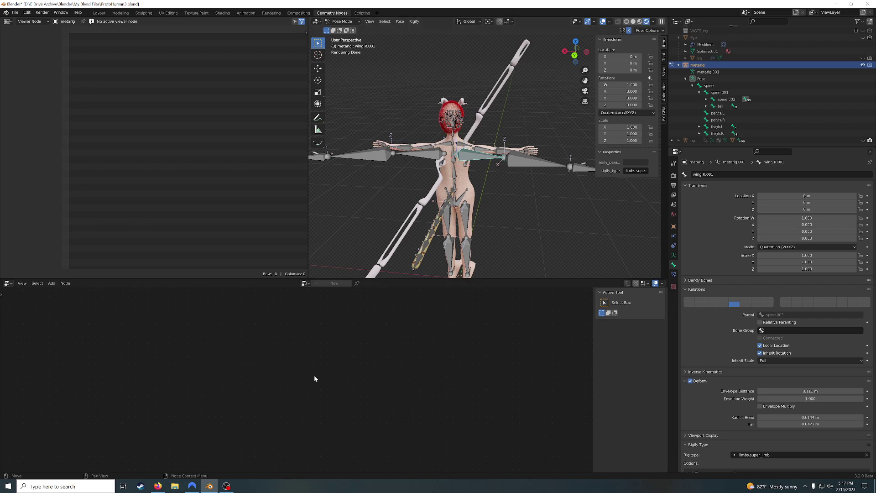
pyautogui.click(226, 486)
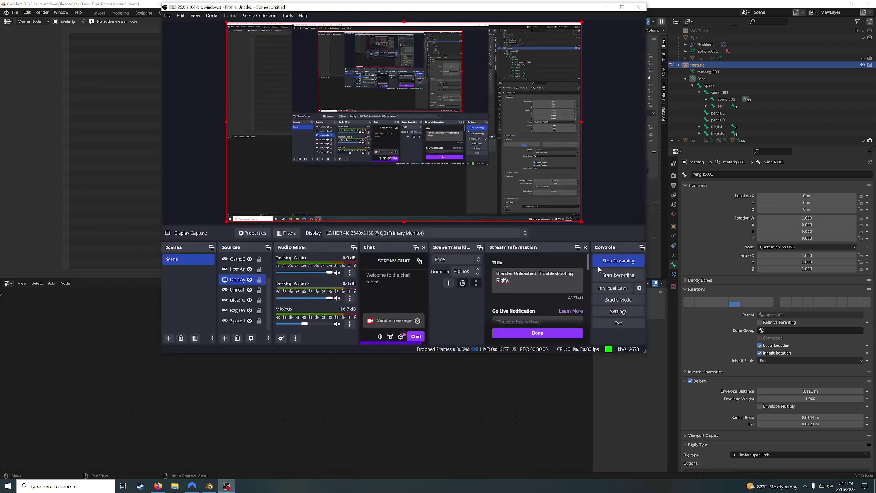